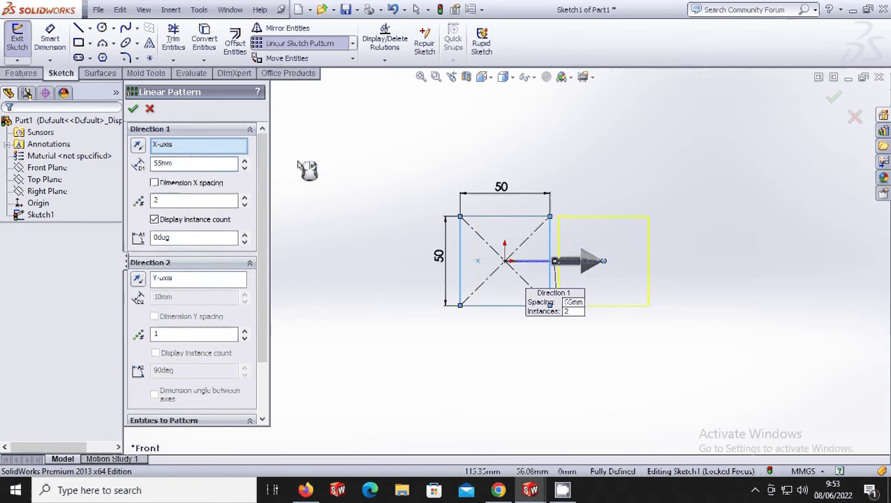
Step: Linear-pattern the 50 mm square along X in both directions, using 55 mm spacing and 2 instances each way
{"action": "key", "text": "Return"}
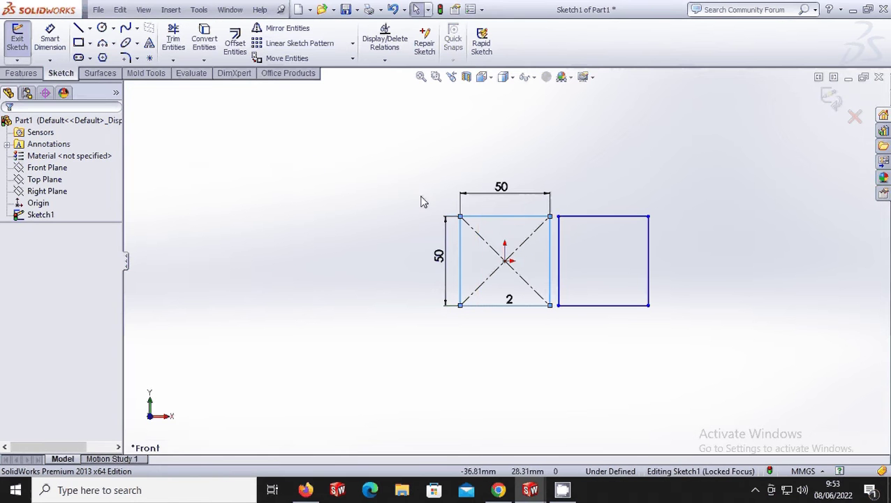
{"action": "left_click", "coordinate": [272, 45]}
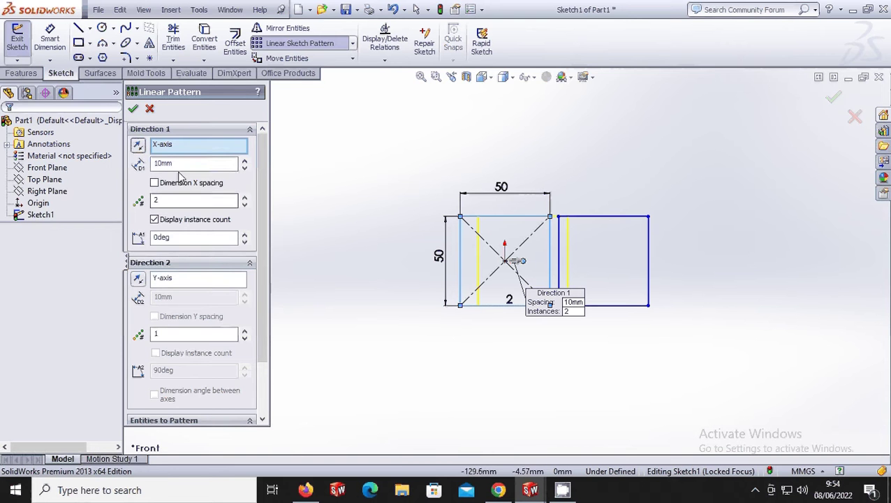
{"action": "left_click_drag", "start_coordinate": [178, 165], "coordinate": [147, 168]}
{"action": "type", "text": "55"}
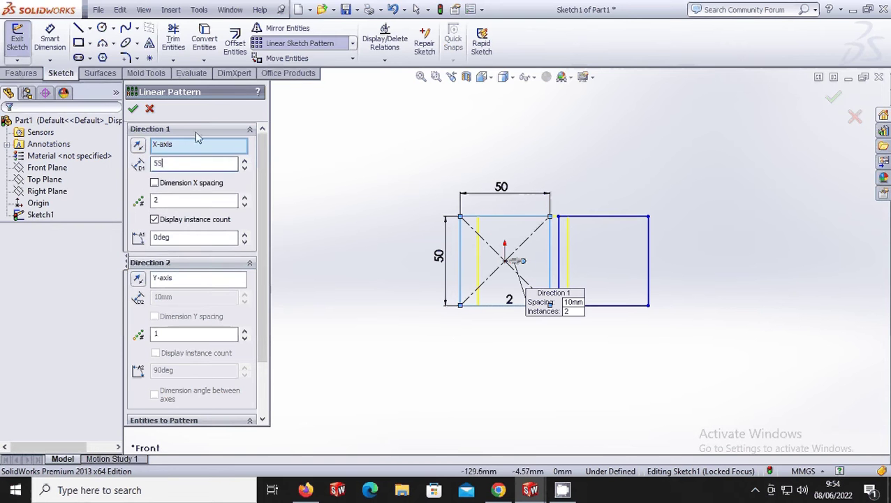
{"action": "left_click", "coordinate": [138, 144]}
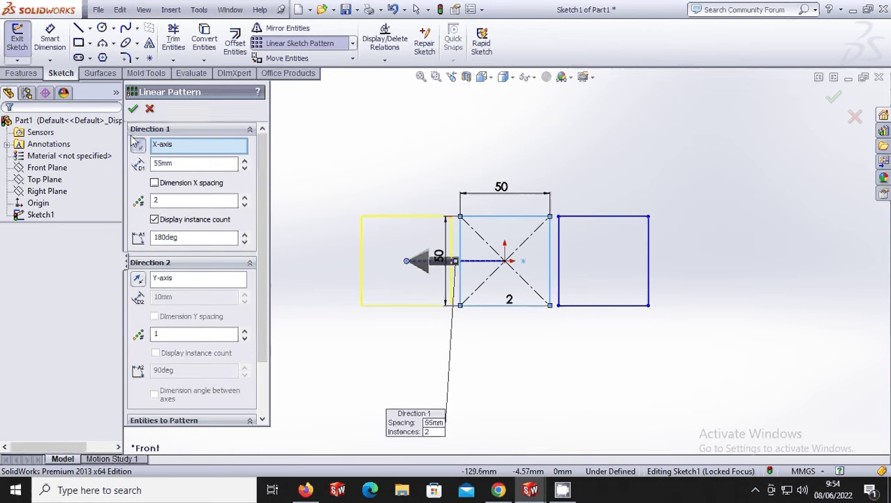
{"action": "left_click", "coordinate": [133, 108]}
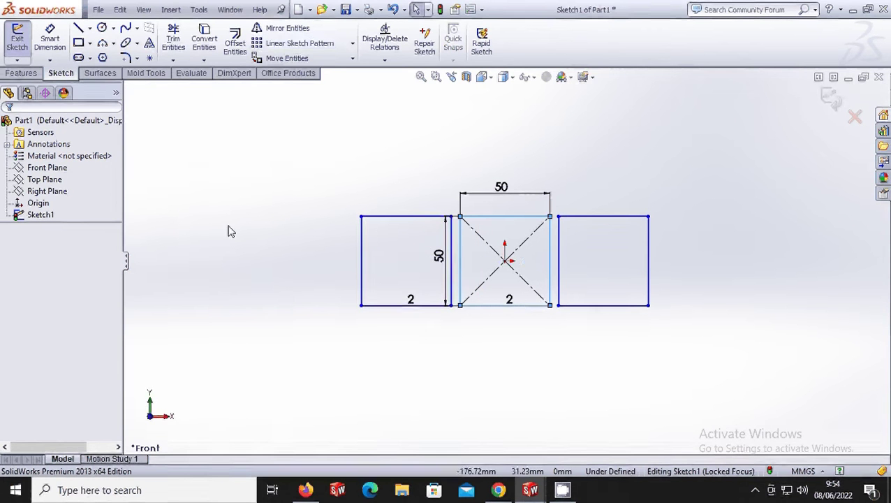
Step: Extrude the three sketched squares to a blind depth of 20 mm
{"action": "left_click", "coordinate": [489, 336]}
{"action": "left_click", "coordinate": [22, 73]}
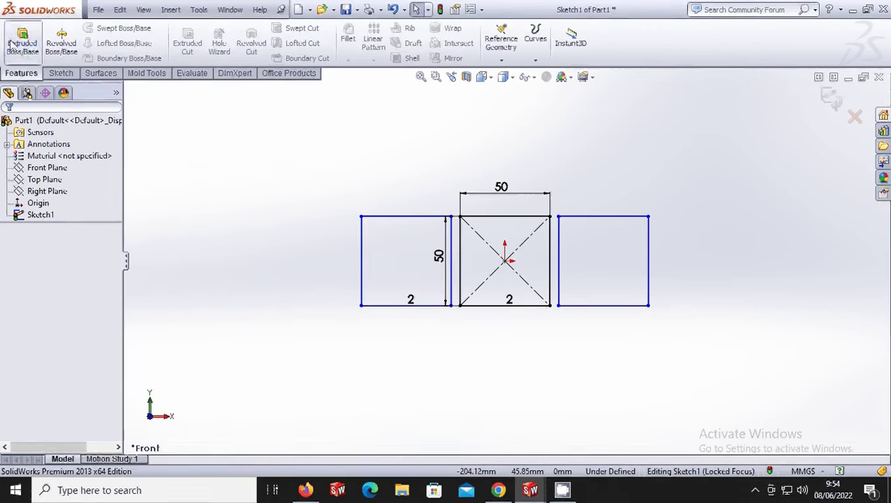
{"action": "left_click", "coordinate": [22, 42]}
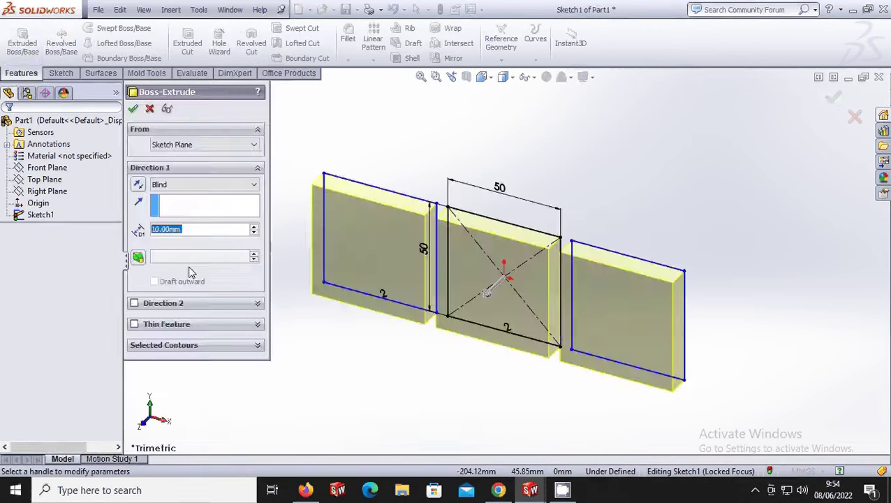
{"action": "type", "text": "20"}
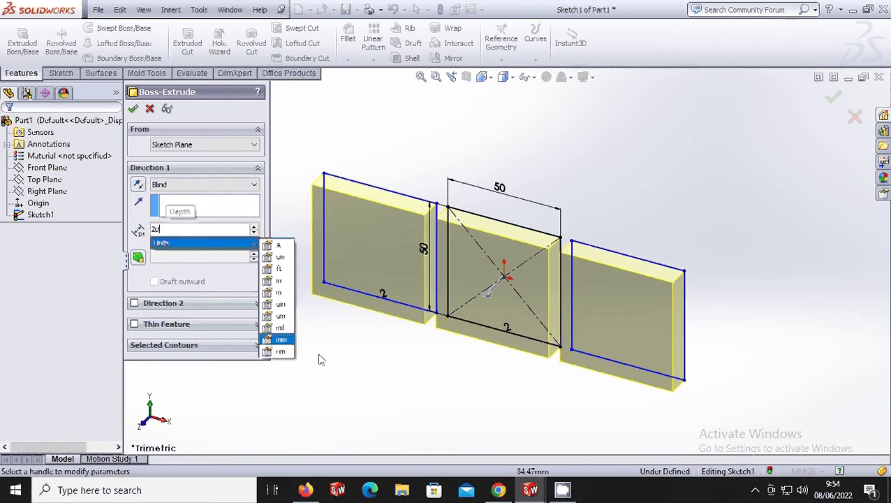
{"action": "key", "text": "Return"}
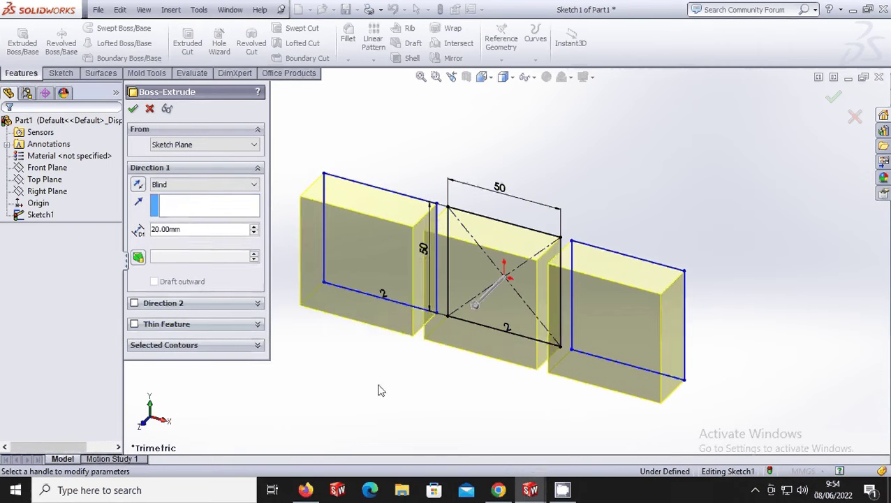
{"action": "left_click", "coordinate": [133, 109]}
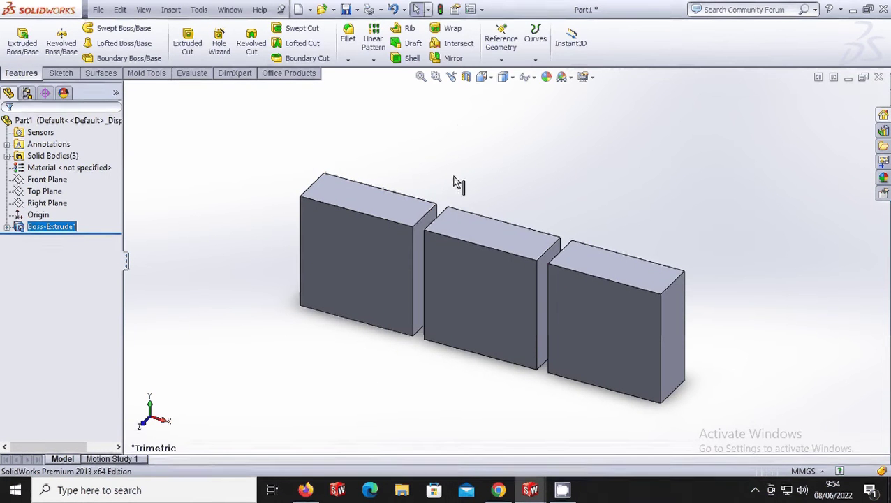
Step: Sketch on the blocks' front face a center rectangle of about 22.5 by 19.7 mm, centered on the origin
{"action": "left_click", "coordinate": [481, 77]}
{"action": "left_click", "coordinate": [500, 130]}
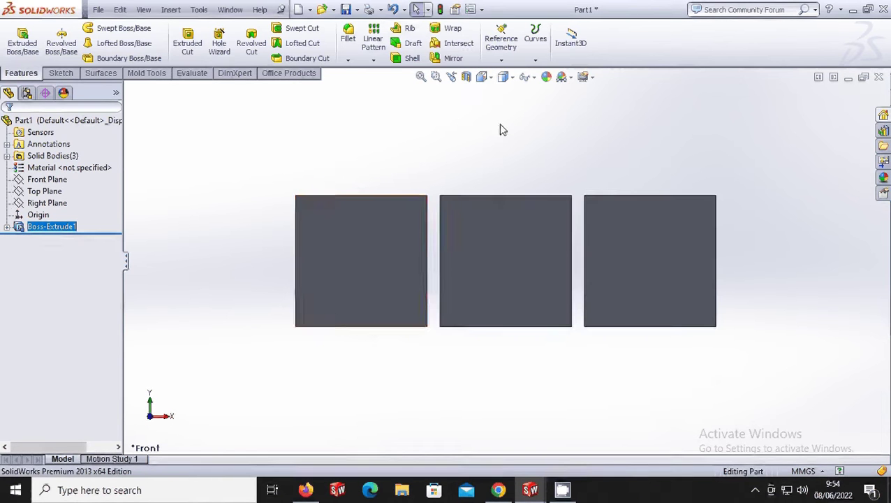
{"action": "right_click", "coordinate": [382, 238]}
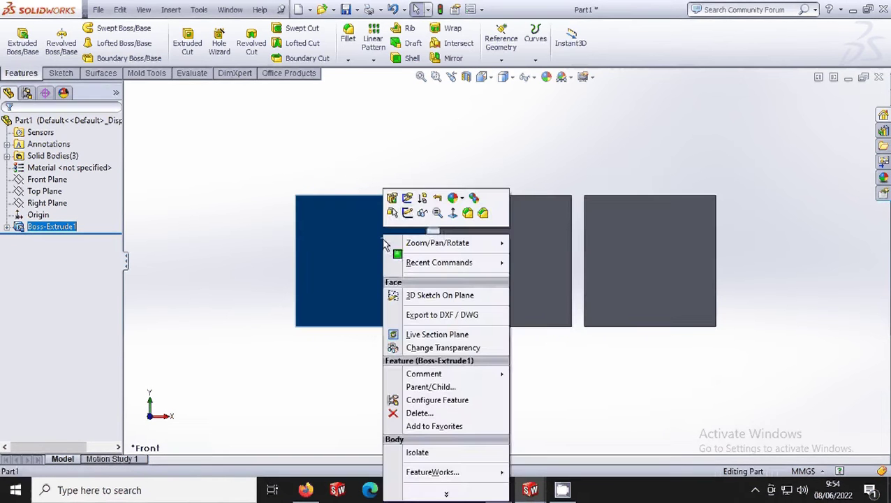
{"action": "left_click", "coordinate": [410, 213]}
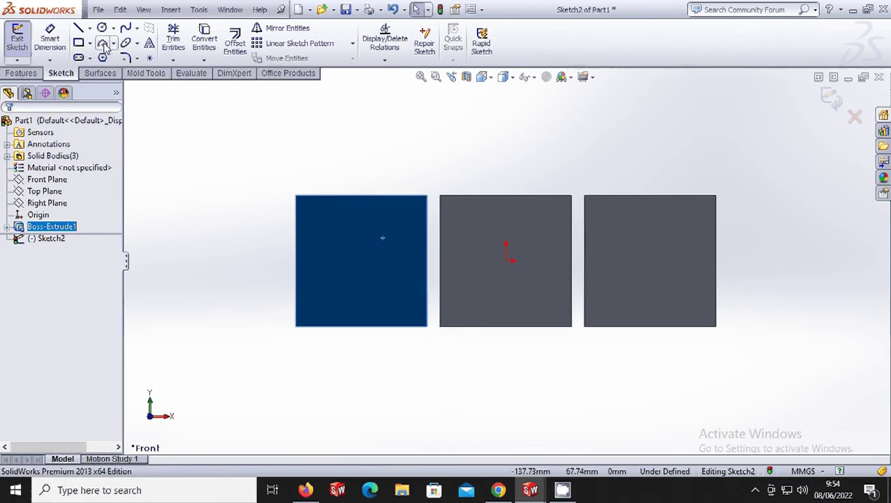
{"action": "left_click", "coordinate": [79, 42]}
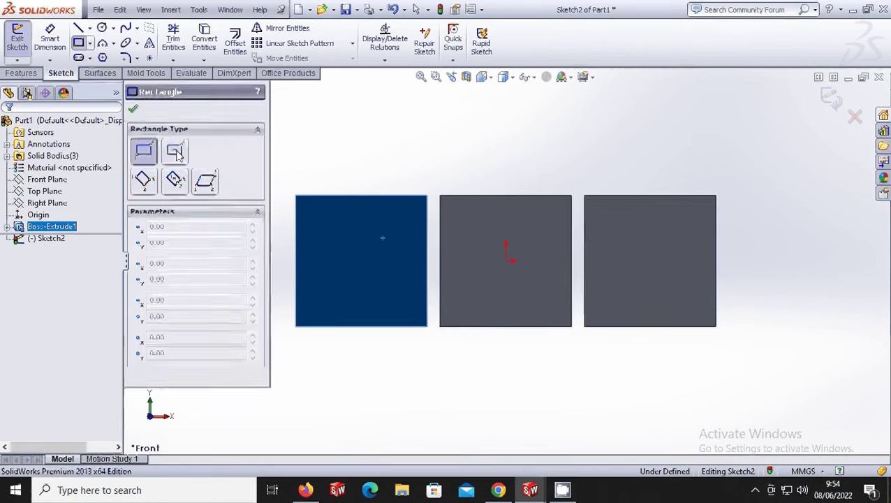
{"action": "left_click", "coordinate": [176, 153]}
{"action": "left_click", "coordinate": [506, 260]}
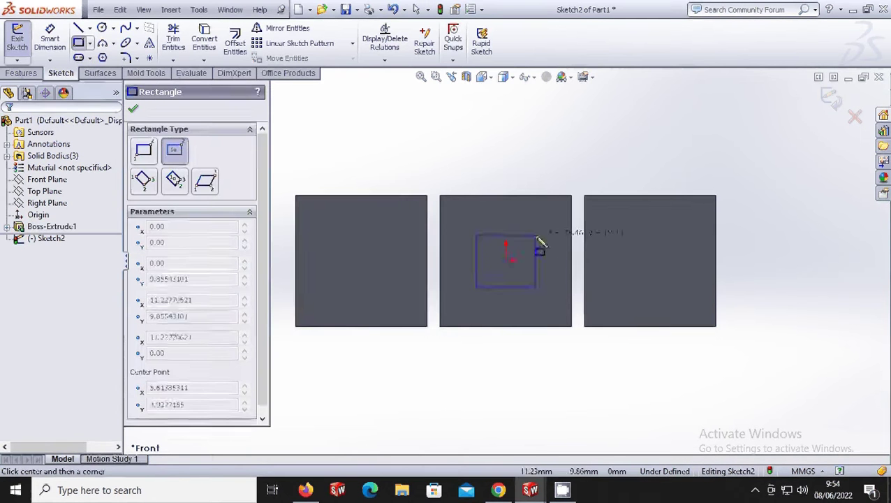
{"action": "left_click", "coordinate": [538, 236]}
{"action": "key", "text": "Escape"}
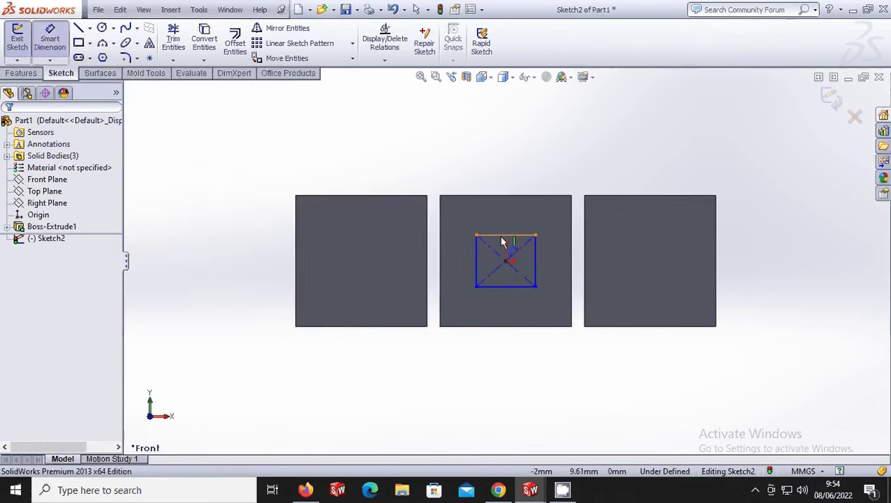
Step: Dimension the center rectangle's horizontal width and set it to 25 mm
{"action": "left_click", "coordinate": [502, 237]}
{"action": "left_click", "coordinate": [505, 228]}
{"action": "type", "text": "5"}
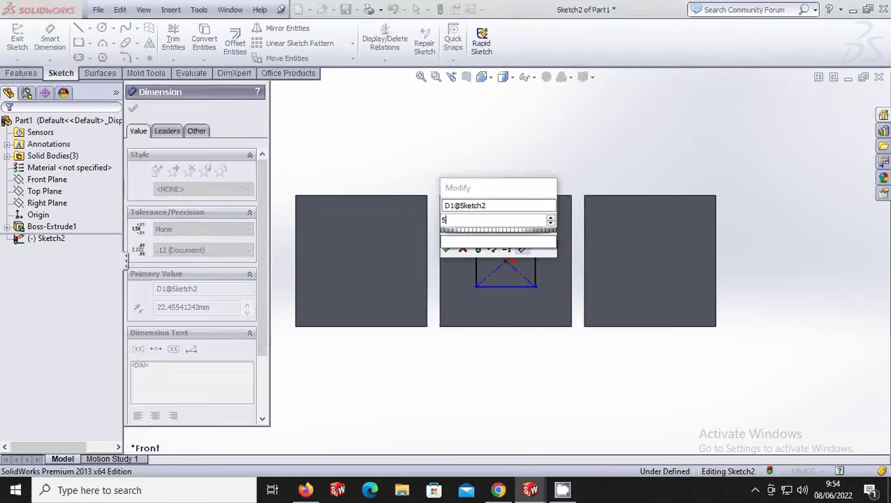
{"action": "type", "text": "0"}
{"action": "key", "text": "Return"}
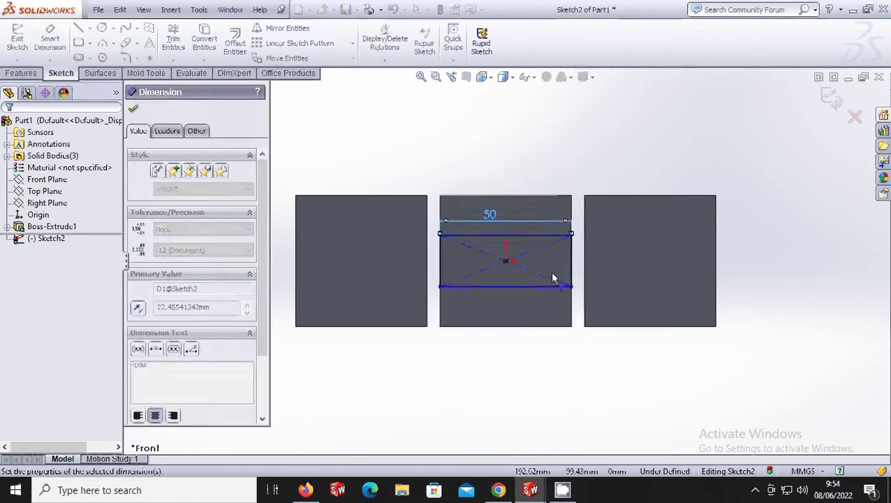
{"action": "double_click", "coordinate": [490, 214]}
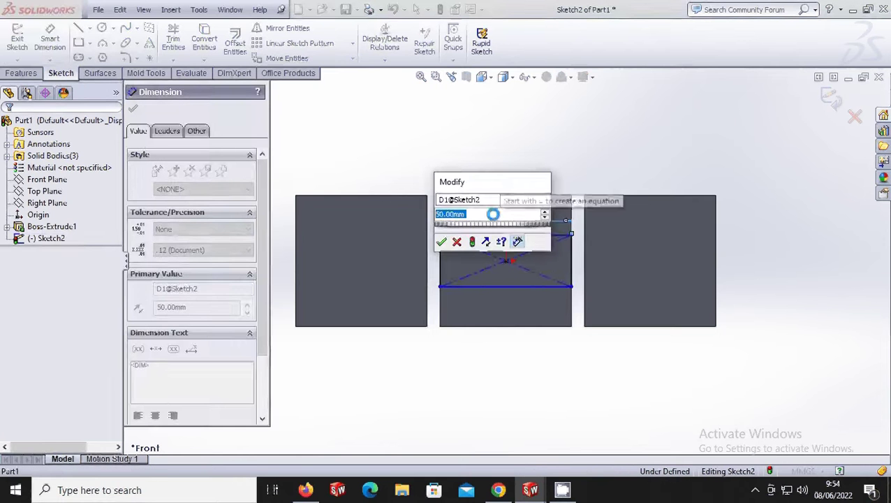
{"action": "type", "text": "25"}
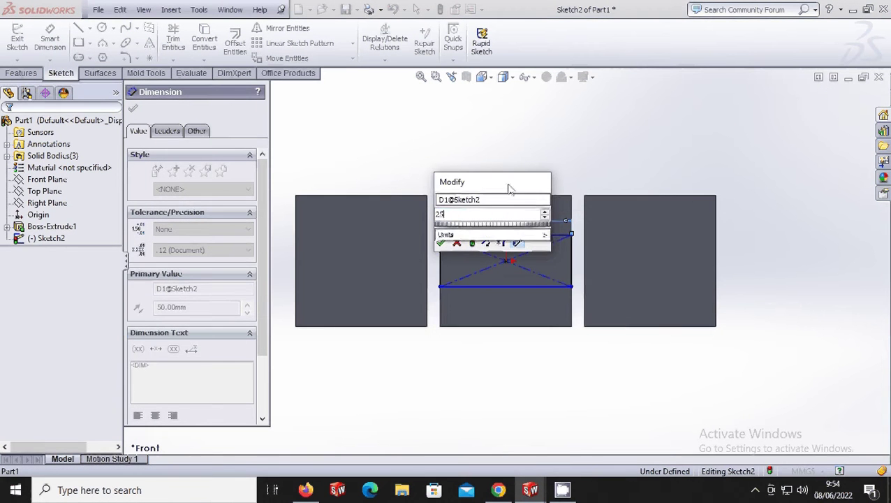
{"action": "left_click", "coordinate": [441, 244]}
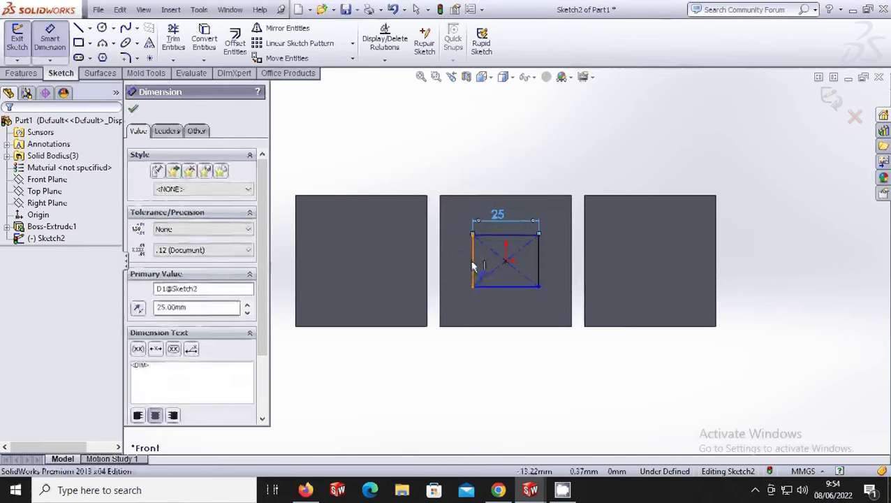
Step: Dimension the center rectangle's vertical height and set it to 30 mm
{"action": "left_click", "coordinate": [473, 261]}
{"action": "left_click", "coordinate": [461, 258]}
{"action": "type", "text": "30"}
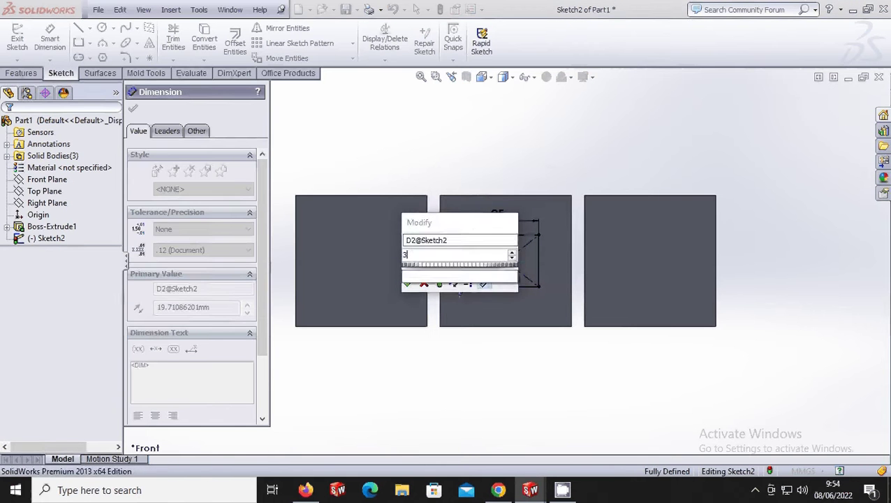
{"action": "left_click", "coordinate": [410, 282]}
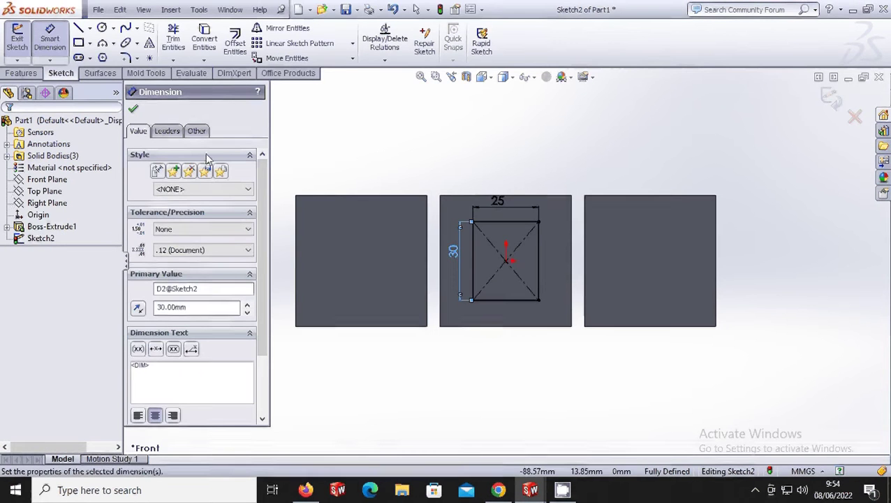
{"action": "left_click", "coordinate": [134, 112]}
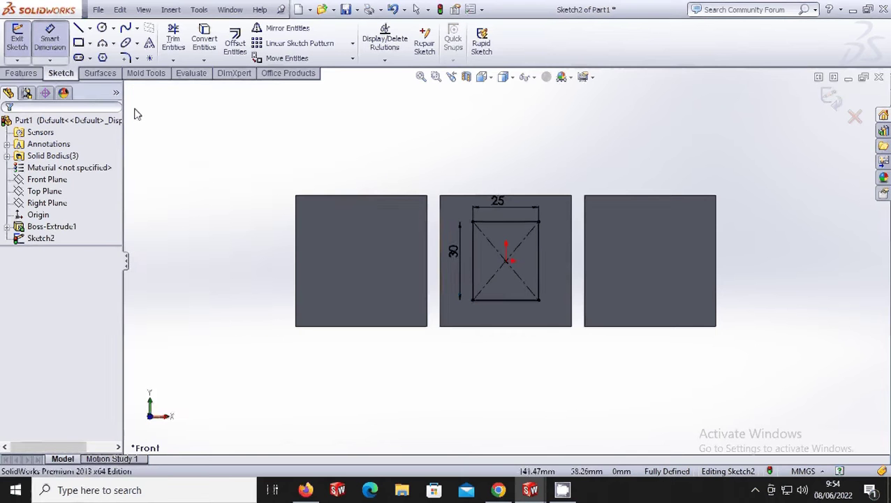
Step: Convert all four sides of the center rectangle to construction lines
{"action": "left_click", "coordinate": [519, 301]}
{"action": "left_click", "coordinate": [538, 272], "text": "ctrl"}
{"action": "left_click", "coordinate": [522, 222], "text": "ctrl"}
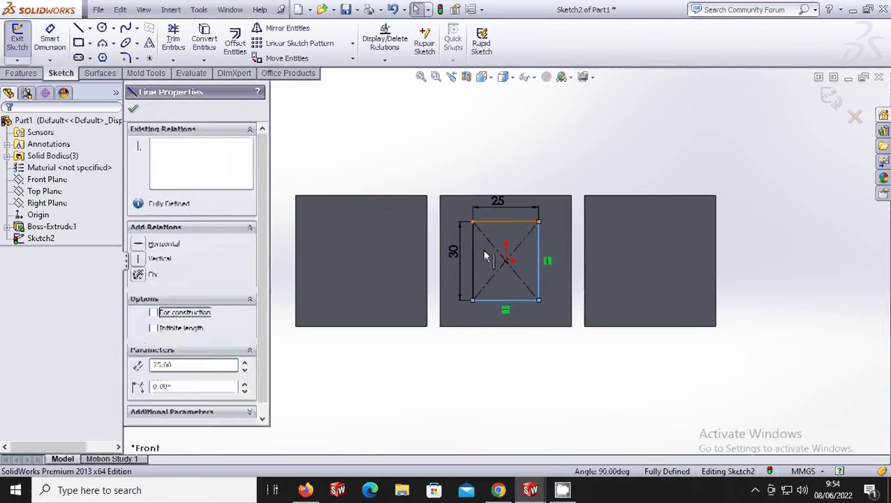
{"action": "left_click", "coordinate": [473, 257], "text": "ctrl"}
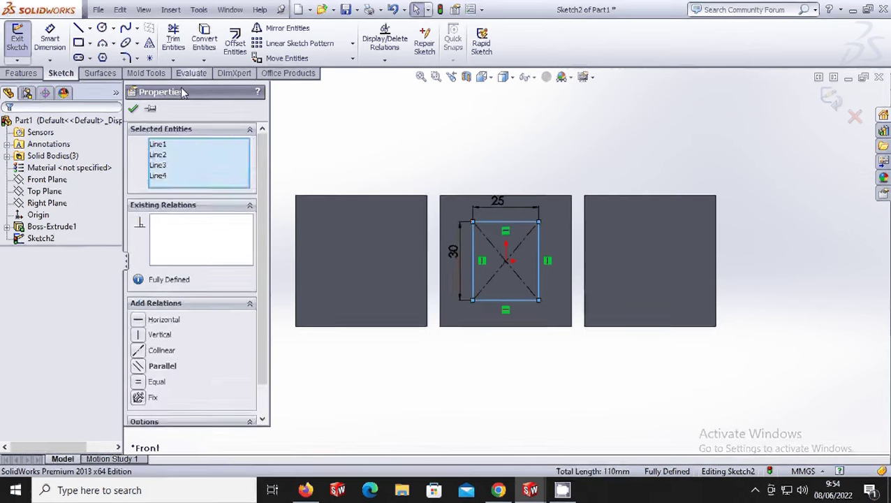
{"action": "scroll", "coordinate": [169, 388], "scroll_direction": "down", "scroll_amount": 1}
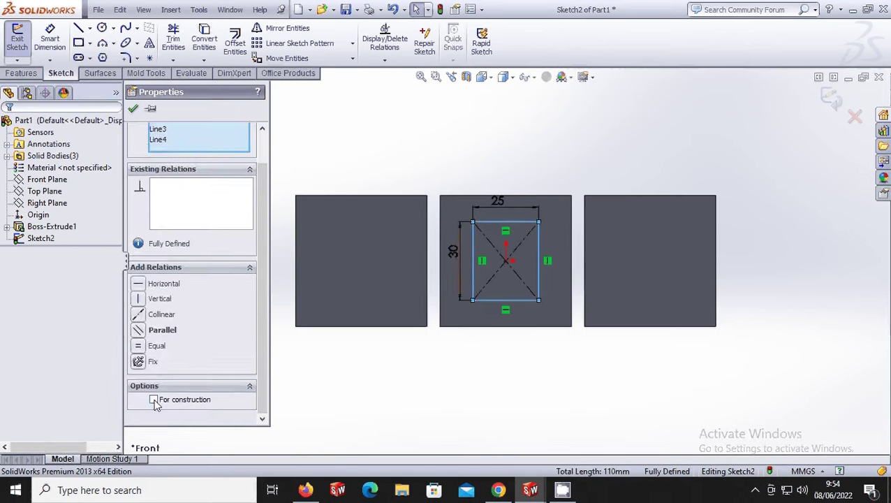
{"action": "left_click", "coordinate": [154, 401]}
{"action": "left_click", "coordinate": [133, 109]}
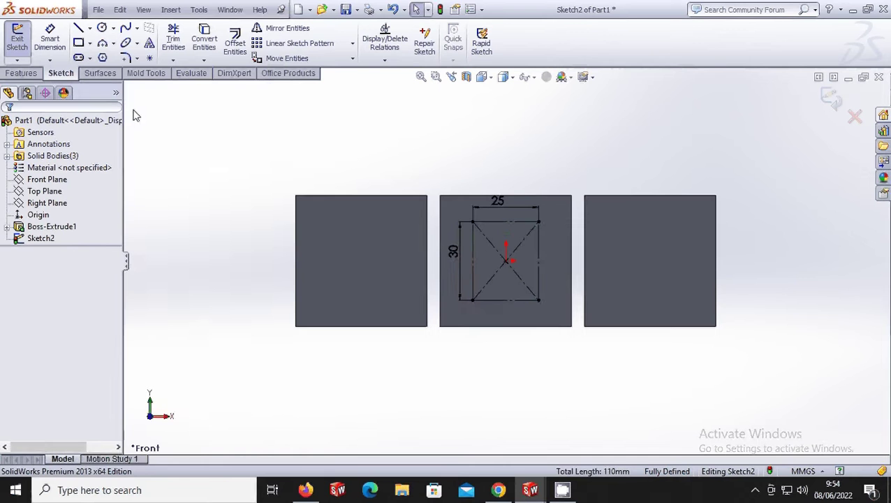
Step: Copy the dimensioned construction rectangle from the middle block's upper-left corner to the matching corners of the left and right blocks
{"action": "left_click_drag", "start_coordinate": [551, 318], "coordinate": [464, 212]}
{"action": "left_click", "coordinate": [353, 58]}
{"action": "left_click", "coordinate": [294, 85]}
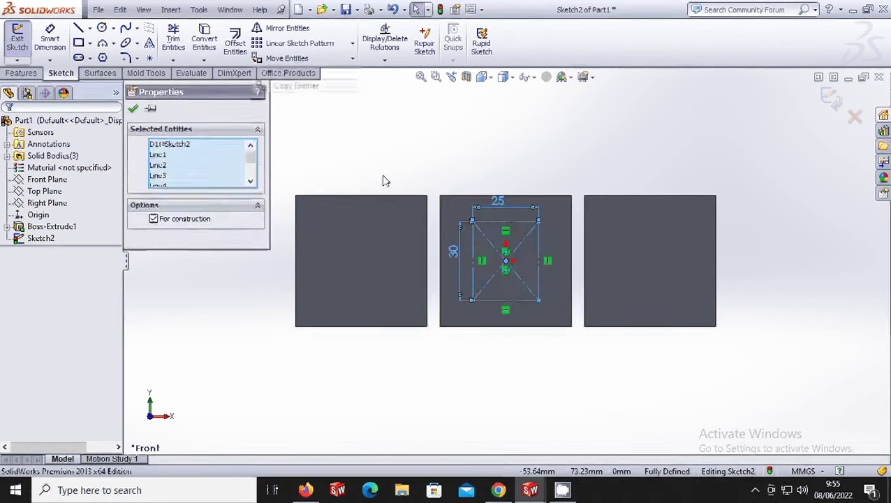
{"action": "left_click", "coordinate": [440, 196]}
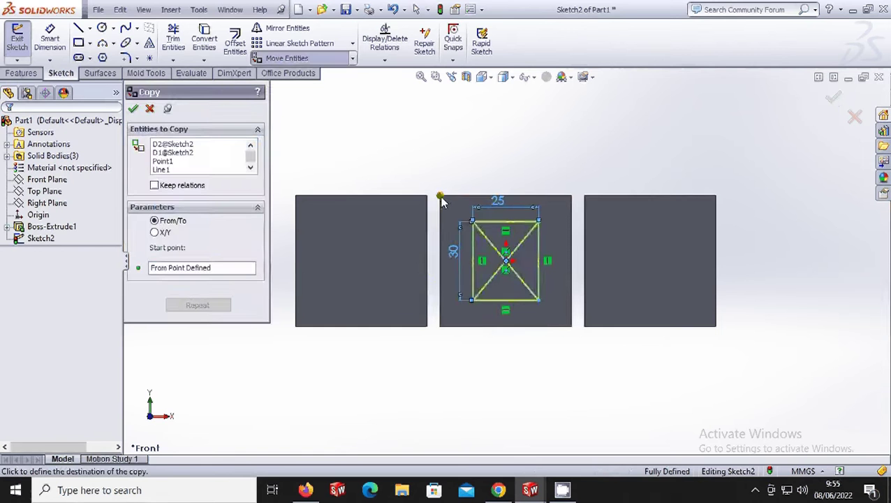
{"action": "left_click", "coordinate": [296, 196]}
{"action": "left_click", "coordinate": [585, 198]}
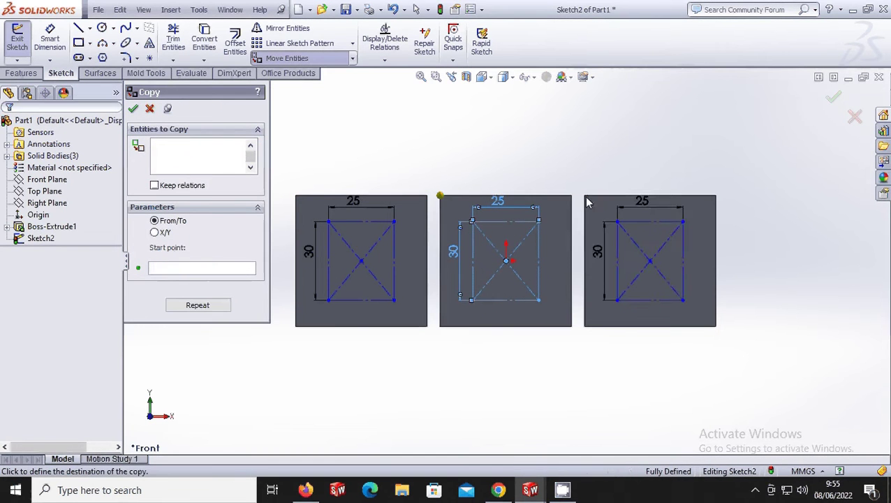
{"action": "left_click", "coordinate": [133, 109]}
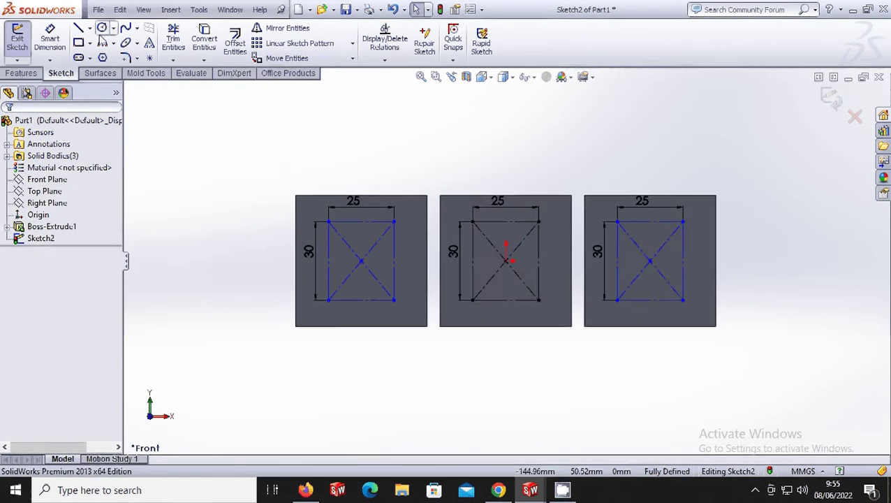
Step: Draw centerlines in the middle rectangle from its upper-left corner to the center, and from its upper-right corner through the top midpoint to the center
{"action": "left_click", "coordinate": [102, 27]}
{"action": "key", "text": "Escape"}
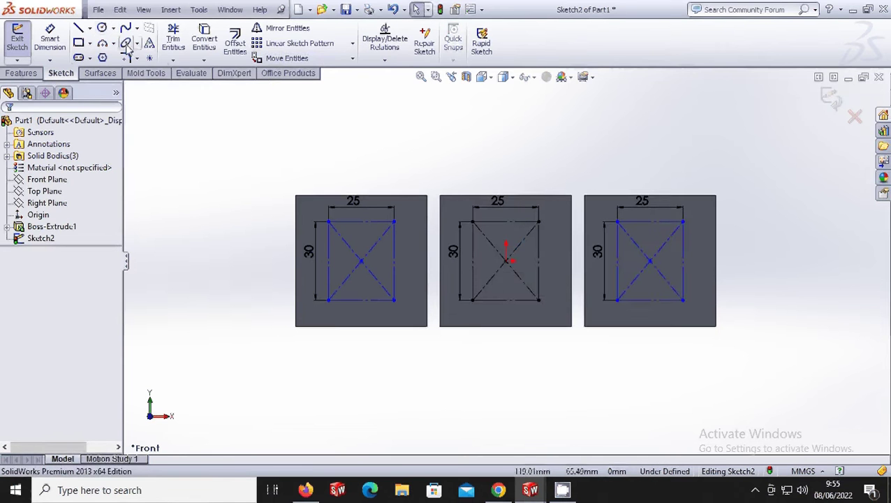
{"action": "left_click", "coordinate": [89, 28]}
{"action": "left_click", "coordinate": [108, 55]}
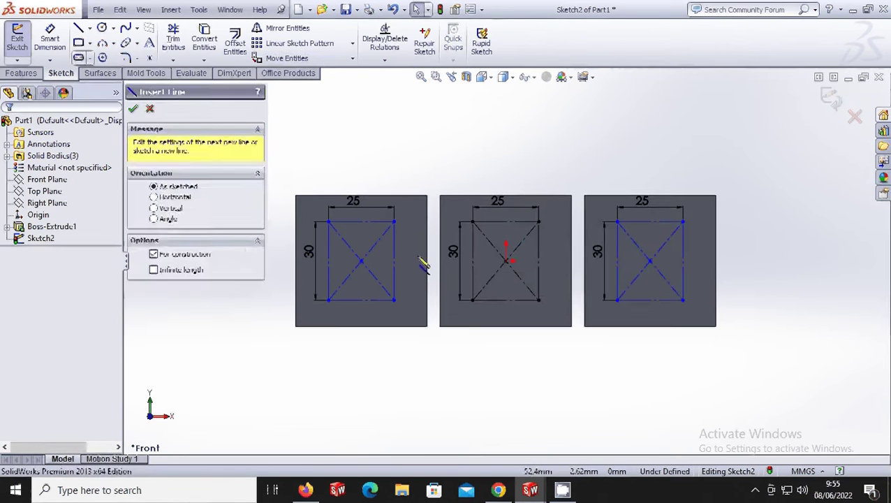
{"action": "left_click", "coordinate": [473, 224]}
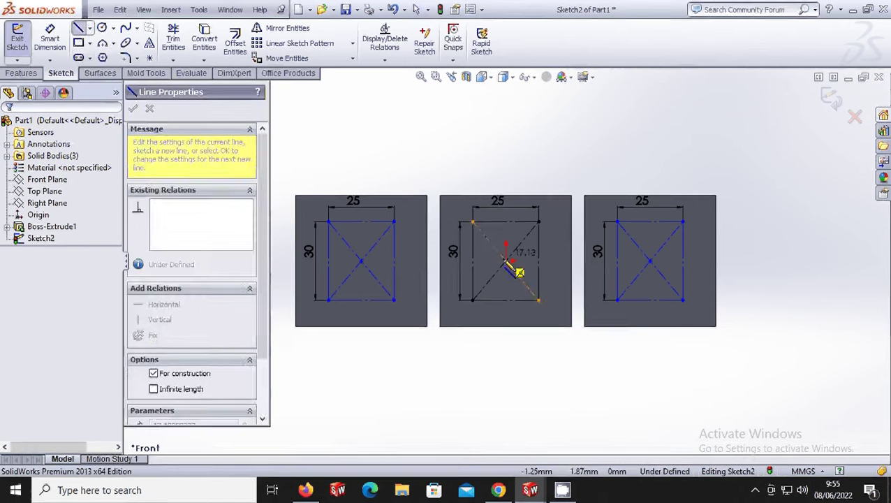
{"action": "left_click", "coordinate": [505, 260]}
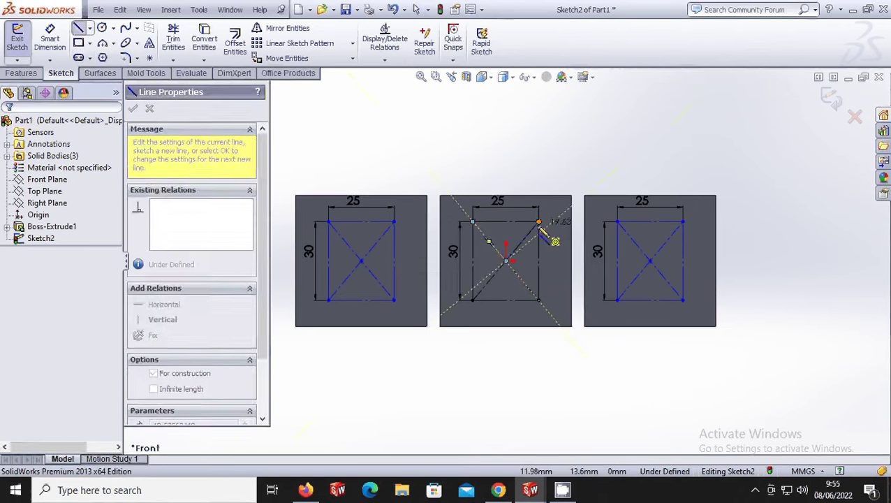
{"action": "left_click", "coordinate": [506, 221]}
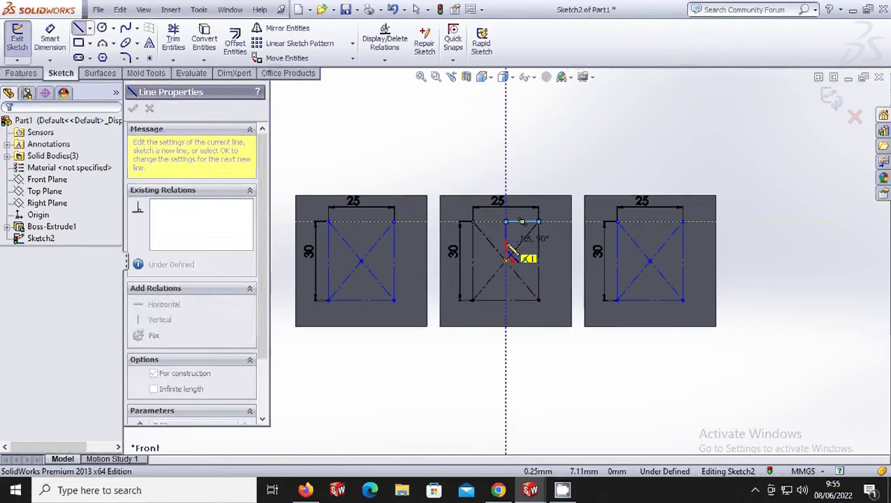
{"action": "left_click", "coordinate": [506, 261]}
{"action": "key", "text": "Escape"}
{"action": "scroll", "coordinate": [521, 246], "scroll_direction": "down", "scroll_amount": 5}
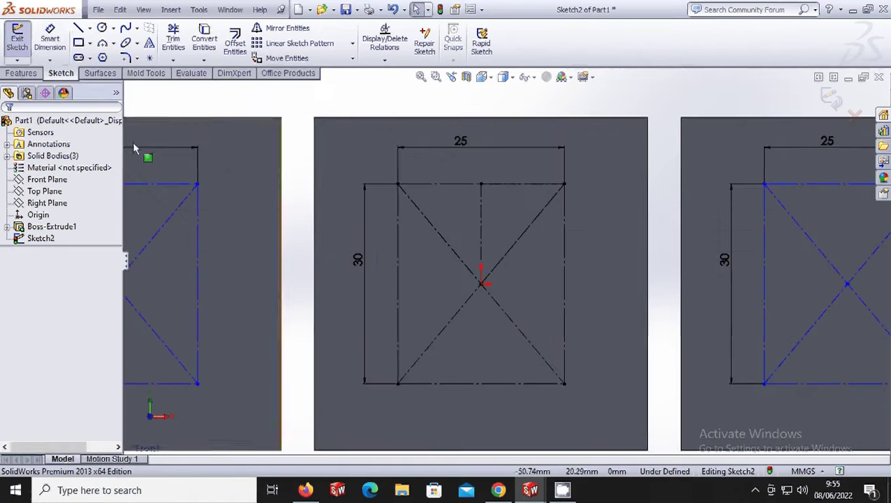
Step: Delete the upper-left to lower-right diagonal and draw a circle centered on the short upper-left centerline's midpoint, passing through the rectangle's top midpoint
{"action": "left_click", "coordinate": [102, 28]}
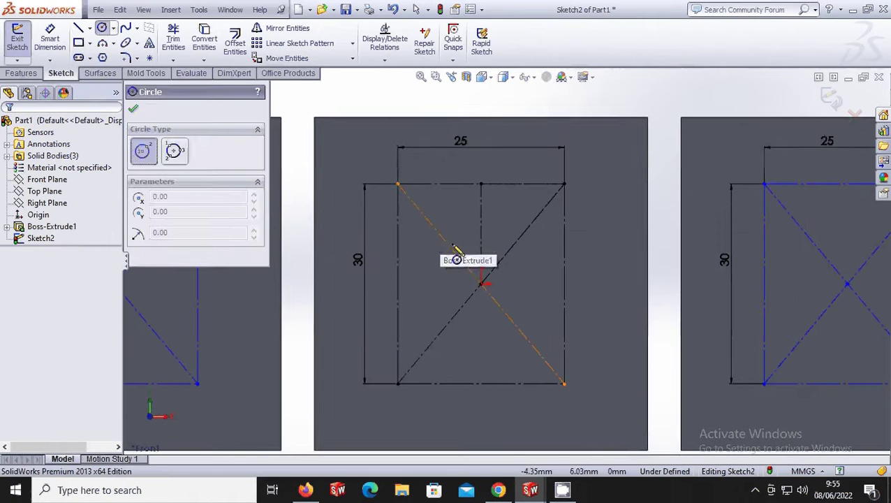
{"action": "key", "text": "Escape"}
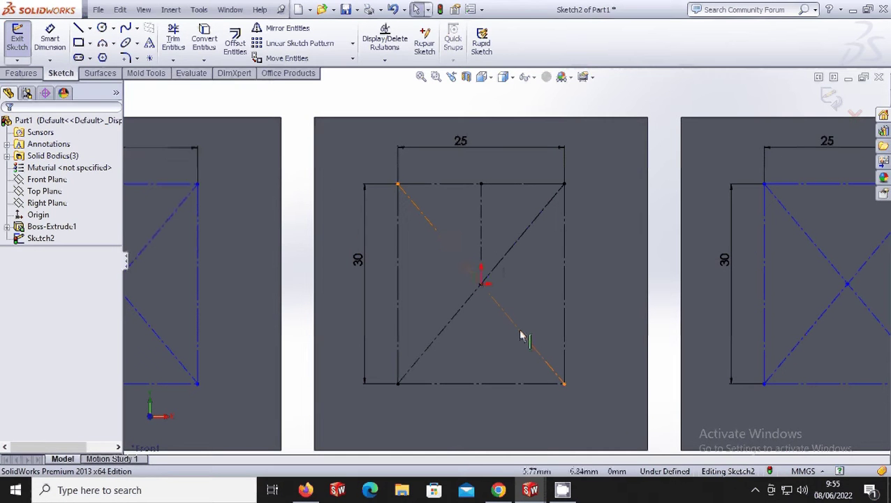
{"action": "left_click", "coordinate": [102, 27]}
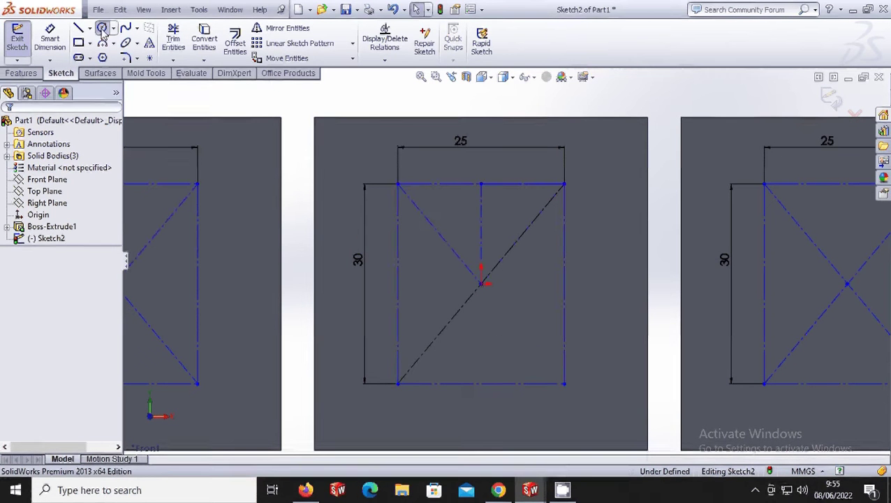
{"action": "left_click", "coordinate": [440, 234]}
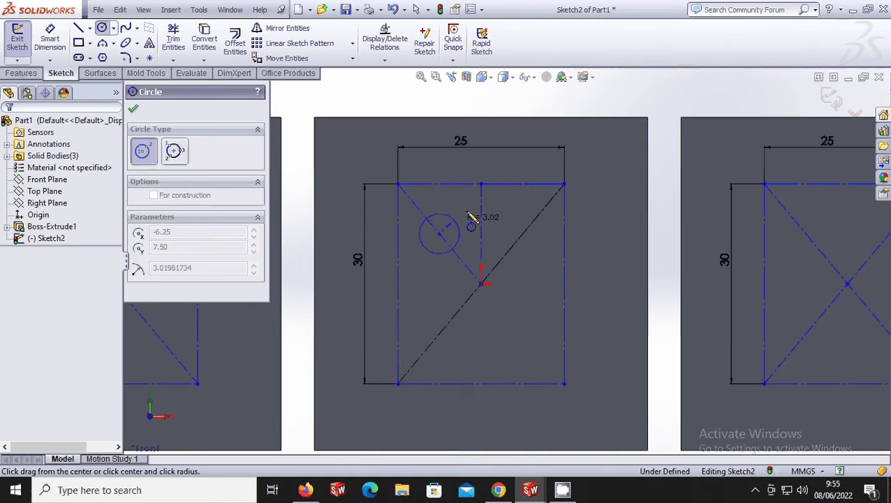
{"action": "left_click", "coordinate": [482, 186]}
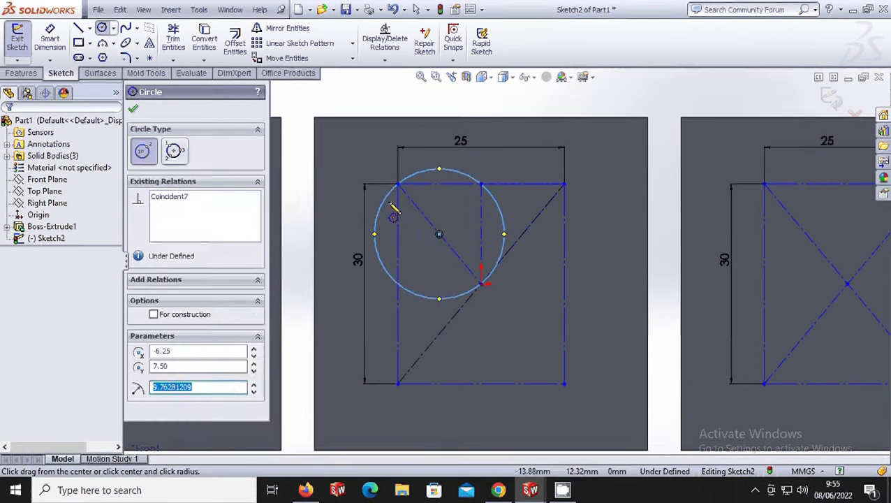
Step: Draw a two-point spline from the circle's left quadrant to the midpoint of the middle rectangle's bottom side
{"action": "left_click", "coordinate": [126, 28]}
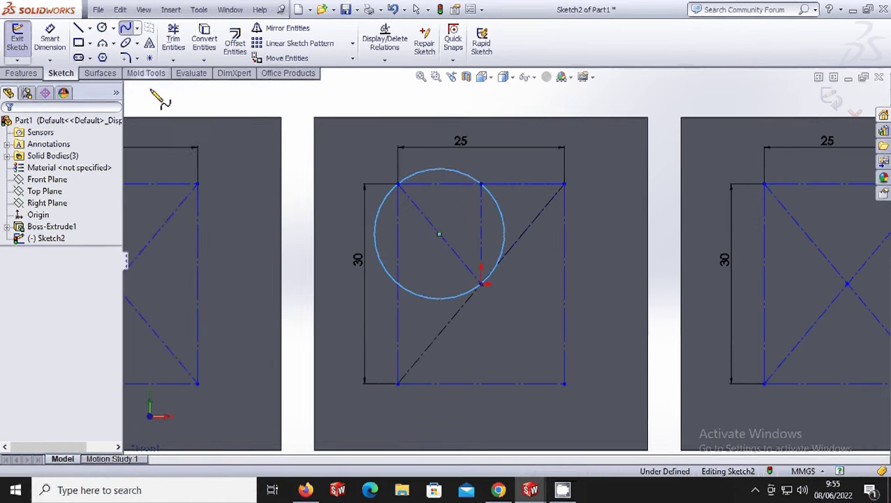
{"action": "left_click", "coordinate": [375, 235]}
{"action": "left_click", "coordinate": [481, 385]}
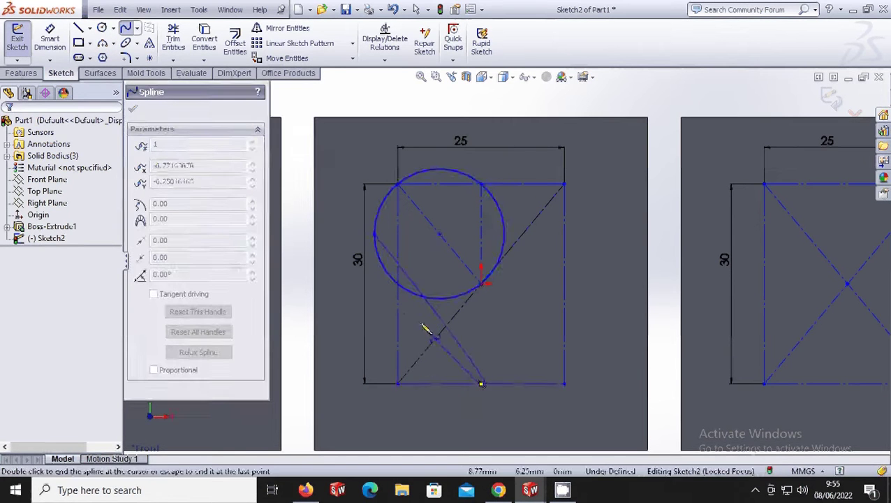
{"action": "key", "text": "Escape"}
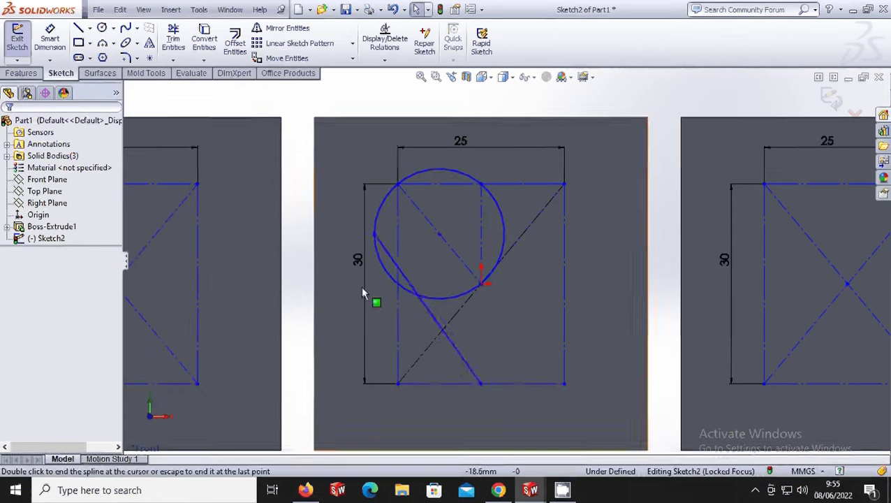
Step: Reshape the spline with its end handles so it leaves the circle vertically downward and curves into the bottom point as half a heart
{"action": "left_click", "coordinate": [429, 311]}
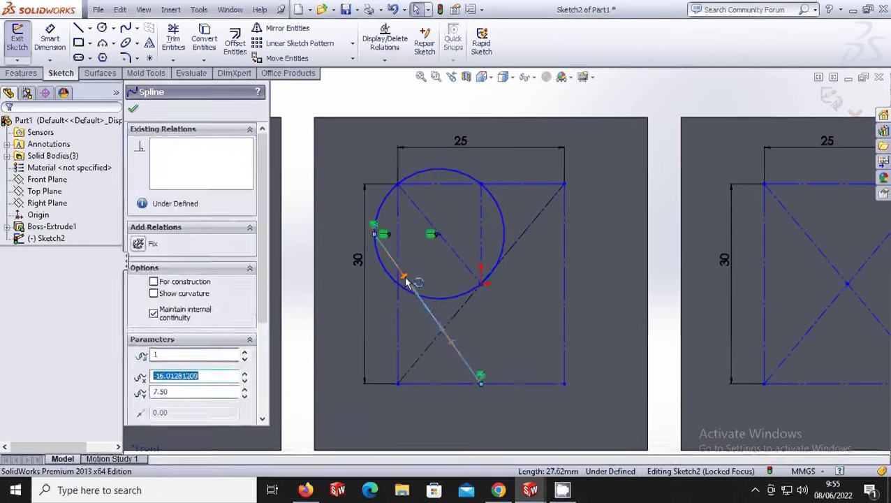
{"action": "left_click_drag", "start_coordinate": [406, 279], "coordinate": [374, 289]}
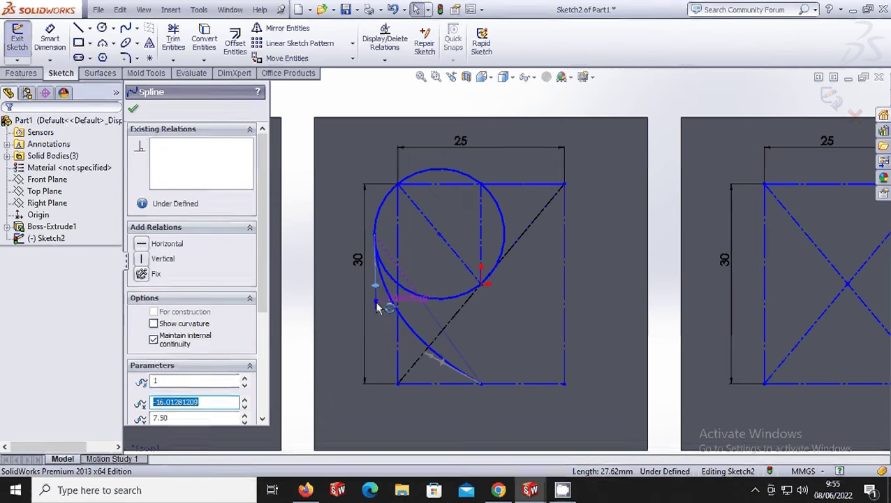
{"action": "left_click", "coordinate": [423, 355]}
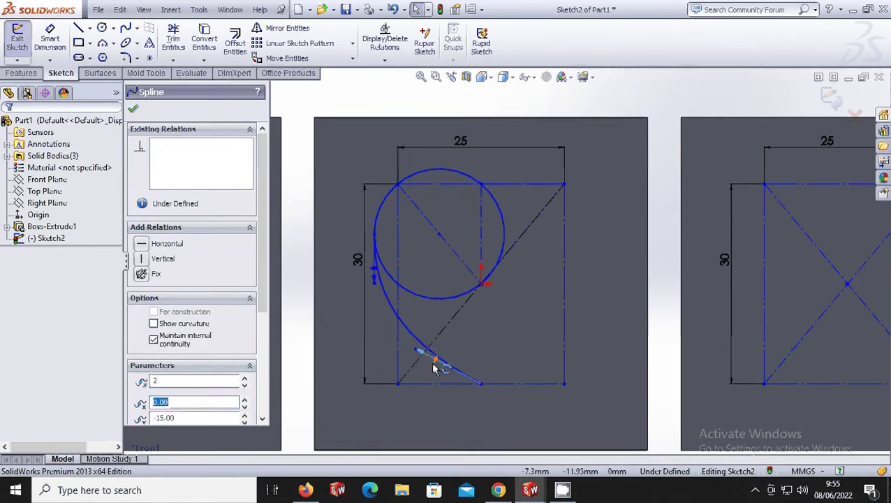
{"action": "left_click_drag", "start_coordinate": [434, 368], "coordinate": [442, 352]}
{"action": "left_click", "coordinate": [134, 109]}
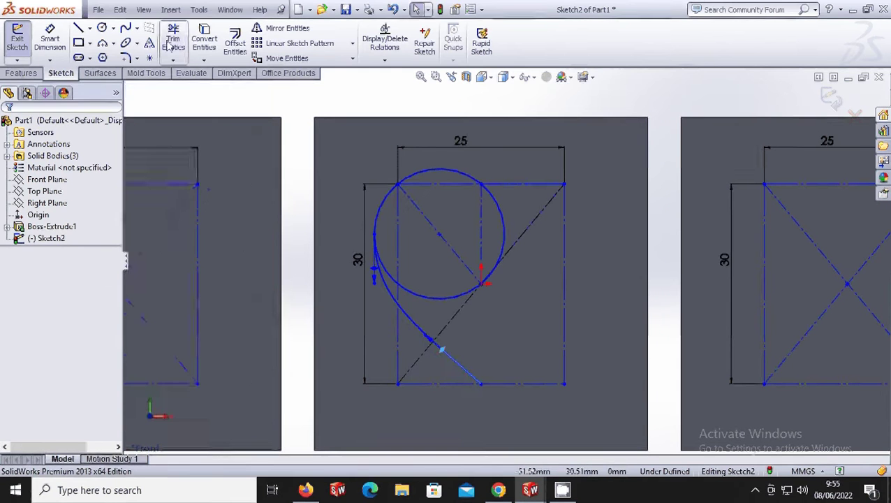
Step: Trim away the circle's lower and right portions with Trim to closest, keeping the upper-left arc between the spline and the top midpoint
{"action": "left_click", "coordinate": [171, 42]}
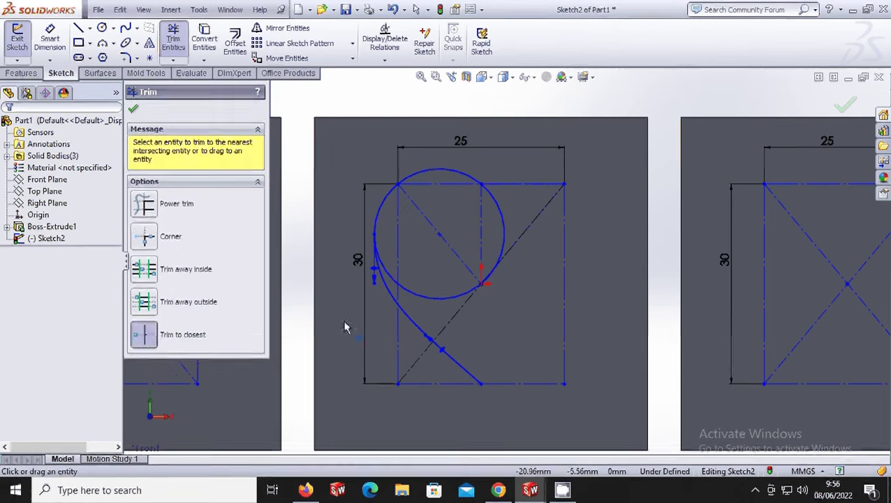
{"action": "left_click", "coordinate": [395, 283]}
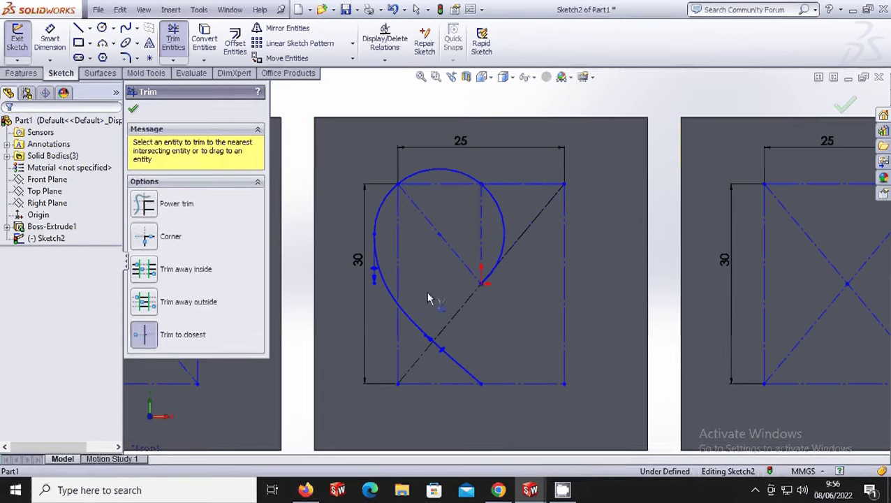
{"action": "left_click", "coordinate": [506, 247]}
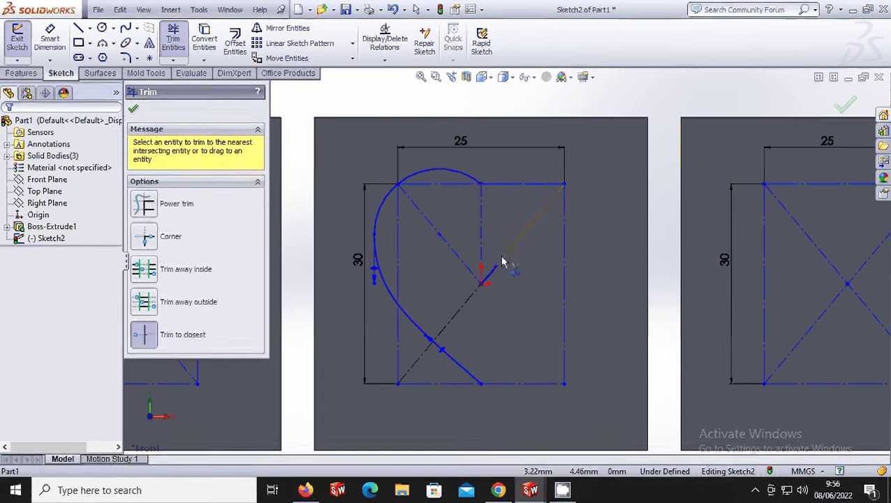
{"action": "scroll", "coordinate": [501, 260], "scroll_direction": "down", "scroll_amount": 3}
{"action": "scroll", "coordinate": [486, 295], "scroll_direction": "up", "scroll_amount": 5}
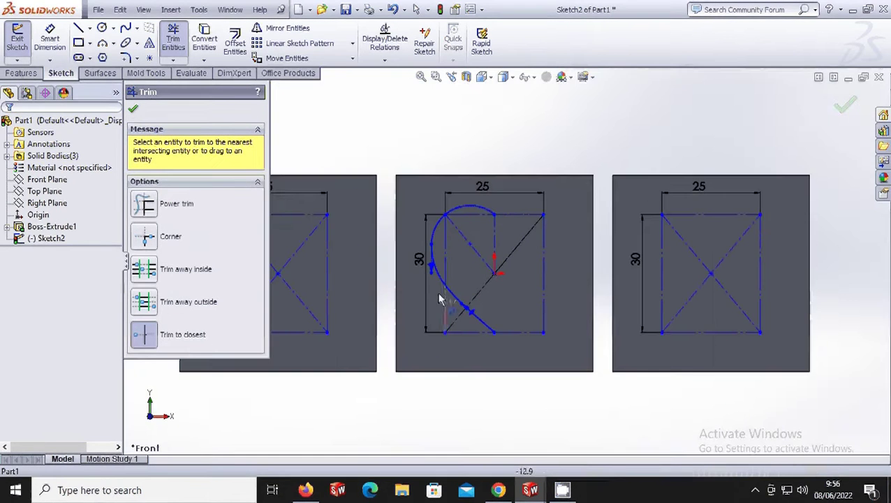
{"action": "left_click", "coordinate": [135, 112]}
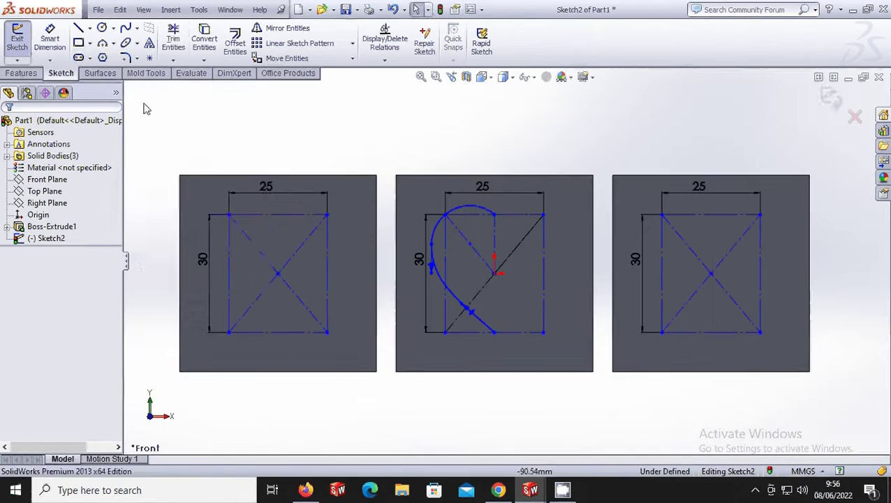
Step: Mirror the spline and the arc about the vertical centerline of the middle block to complete the heart outline
{"action": "left_click", "coordinate": [282, 28]}
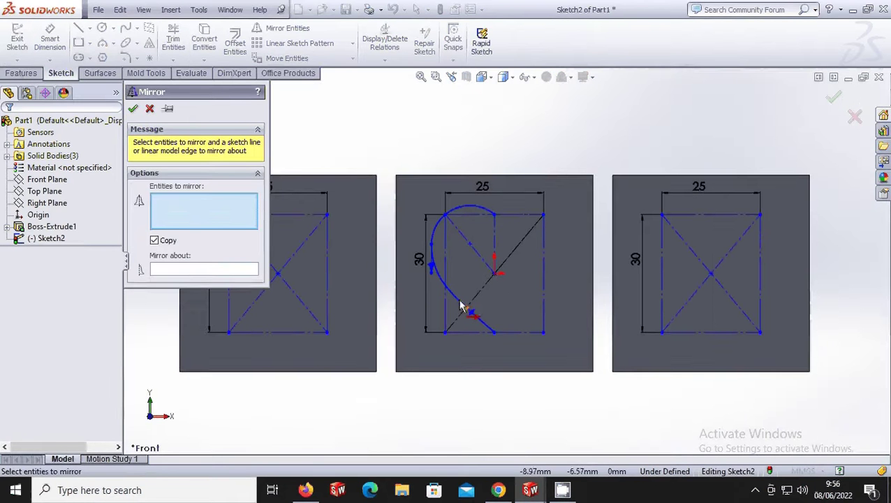
{"action": "left_click", "coordinate": [491, 332]}
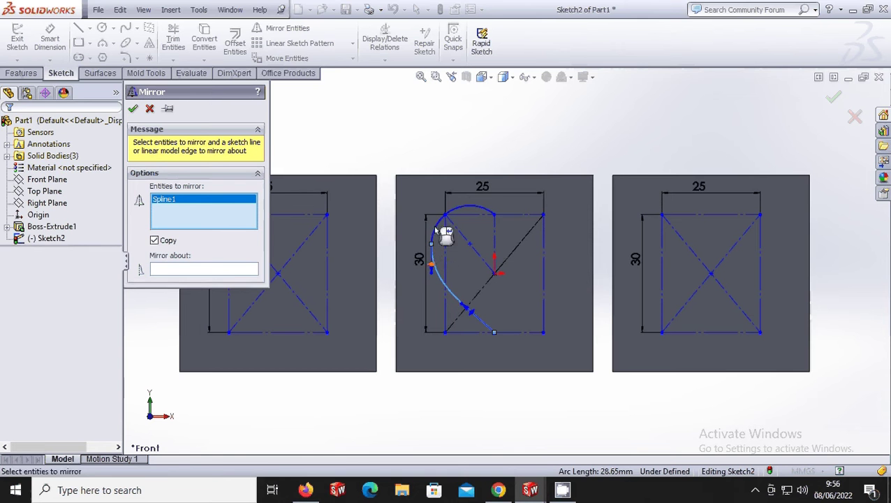
{"action": "left_click", "coordinate": [473, 210]}
{"action": "left_click", "coordinate": [225, 269]}
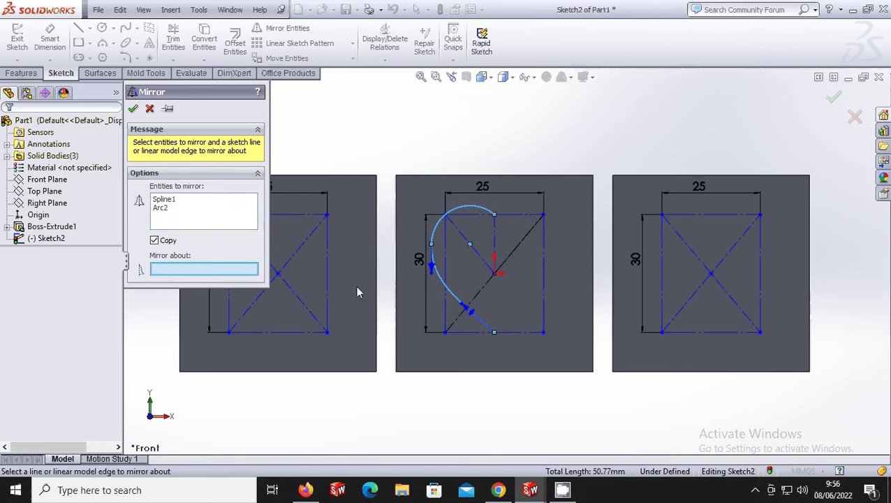
{"action": "left_click", "coordinate": [495, 239]}
{"action": "key", "text": "Return"}
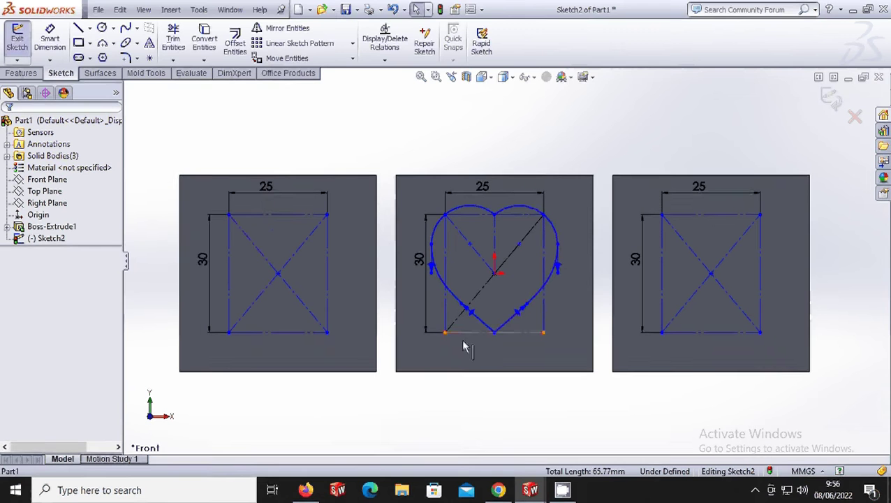
Step: Draw a 5-sided inscribed-circle polygon centered in the left block's rectangle, with its top vertex about 18 mm directly above the center
{"action": "left_click", "coordinate": [103, 58]}
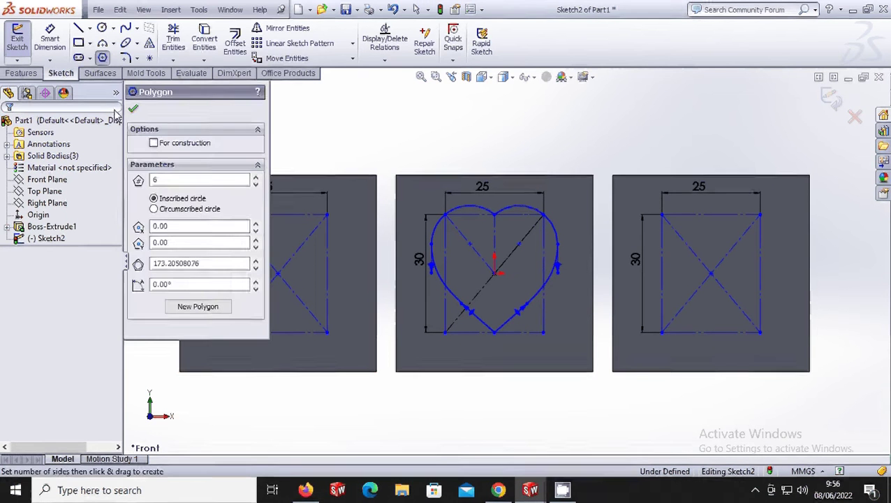
{"action": "left_click", "coordinate": [155, 181]}
{"action": "key", "text": "BackSpace"}
{"action": "type", "text": "5"}
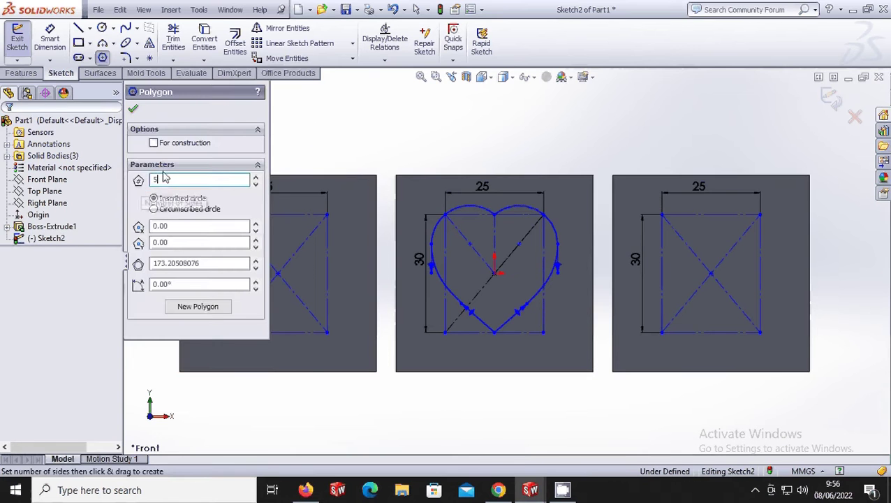
{"action": "scroll", "coordinate": [384, 298], "scroll_direction": "up", "scroll_amount": 3}
{"action": "scroll", "coordinate": [412, 285], "scroll_direction": "down", "scroll_amount": 5}
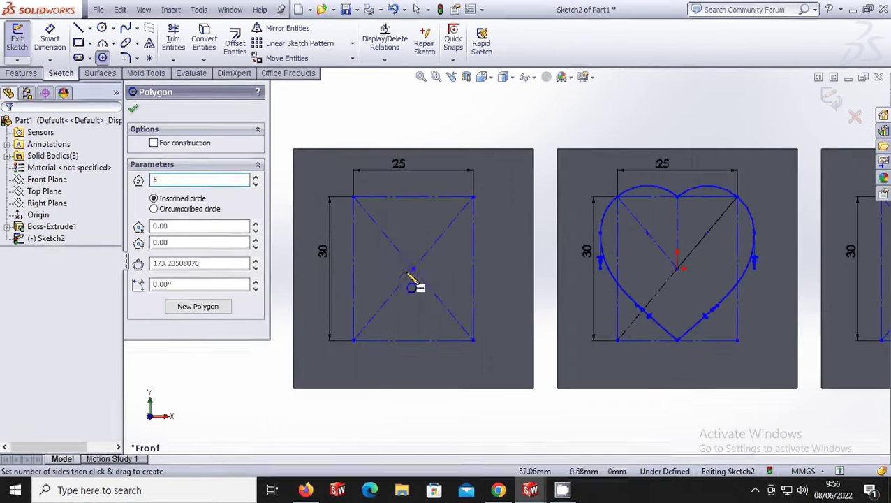
{"action": "left_click", "coordinate": [414, 269]}
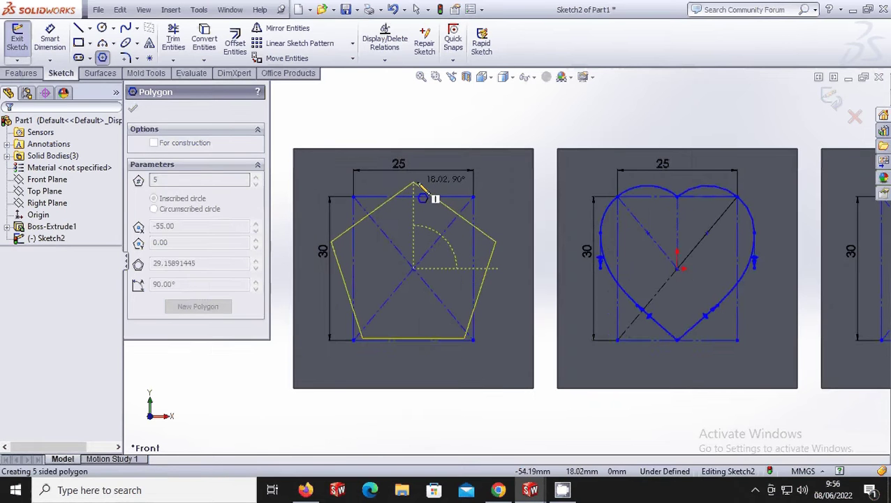
{"action": "left_click", "coordinate": [416, 185]}
{"action": "key", "text": "Escape"}
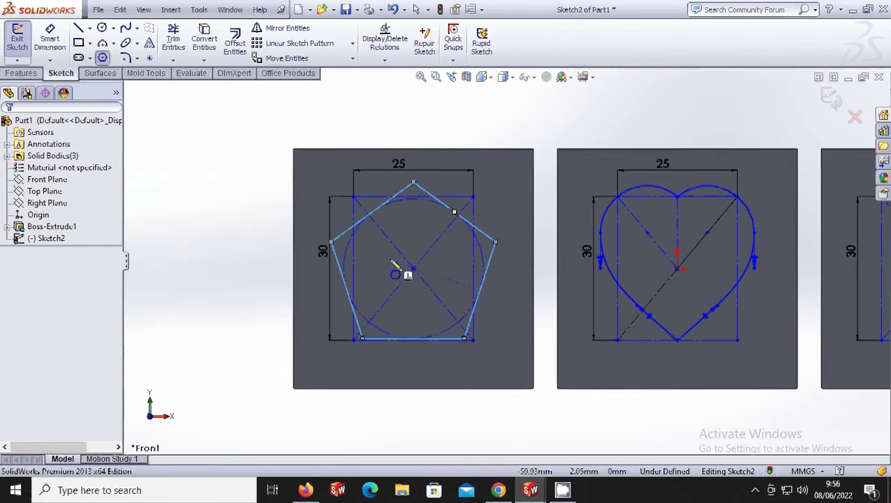
Step: Draw a vertical construction centerline from the pentagon's top vertex to its center on the left block
{"action": "scroll", "coordinate": [408, 269], "scroll_direction": "up", "scroll_amount": 5}
{"action": "scroll", "coordinate": [705, 265], "scroll_direction": "down", "scroll_amount": 2}
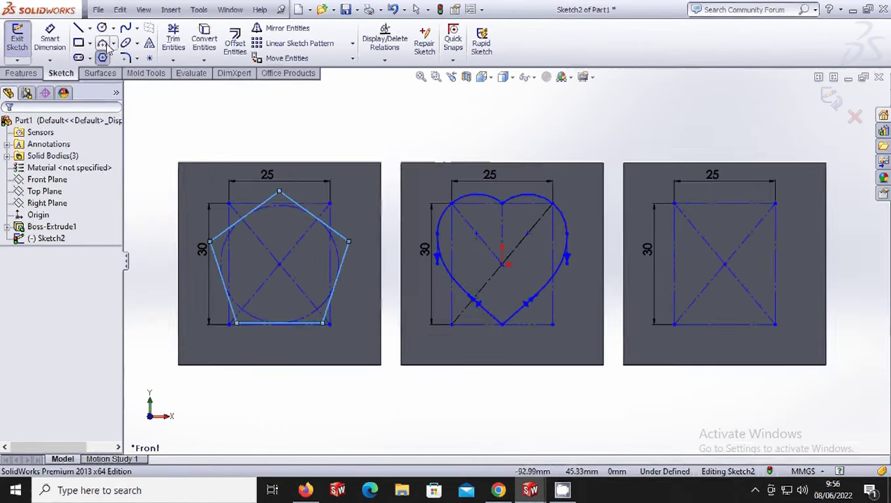
{"action": "left_click", "coordinate": [90, 28]}
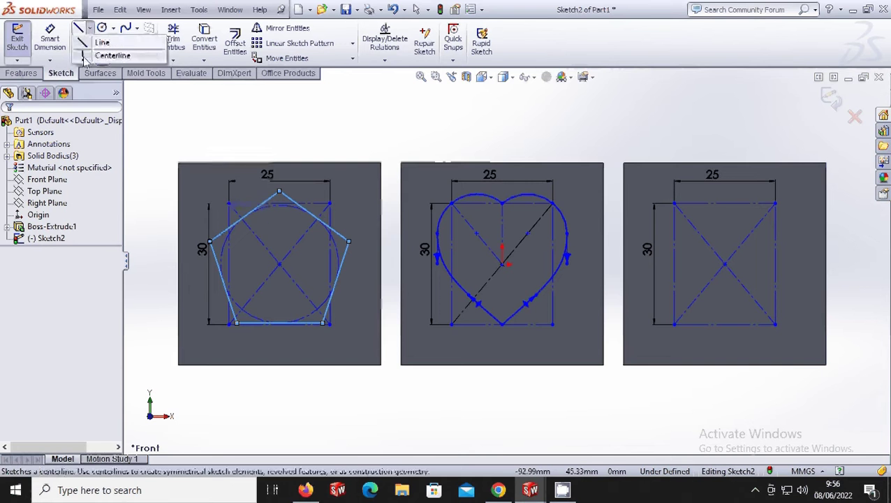
{"action": "left_click", "coordinate": [120, 57]}
{"action": "scroll", "coordinate": [299, 294], "scroll_direction": "down", "scroll_amount": 3}
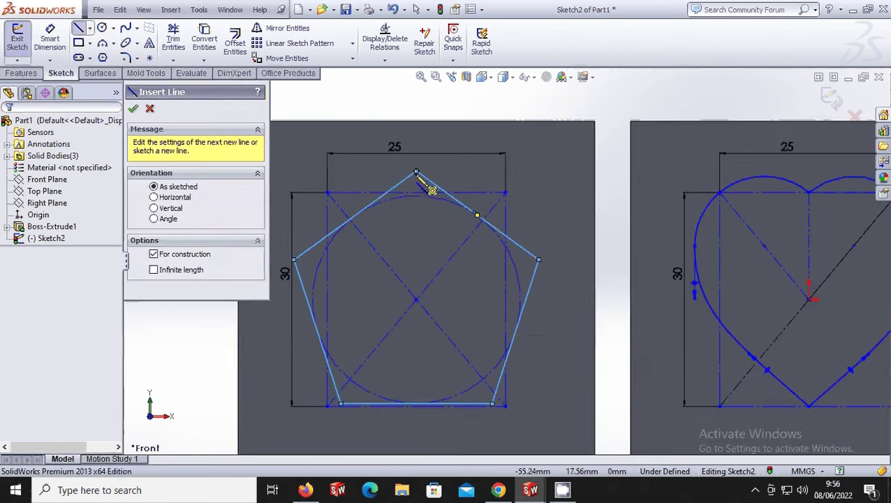
{"action": "left_click", "coordinate": [417, 172]}
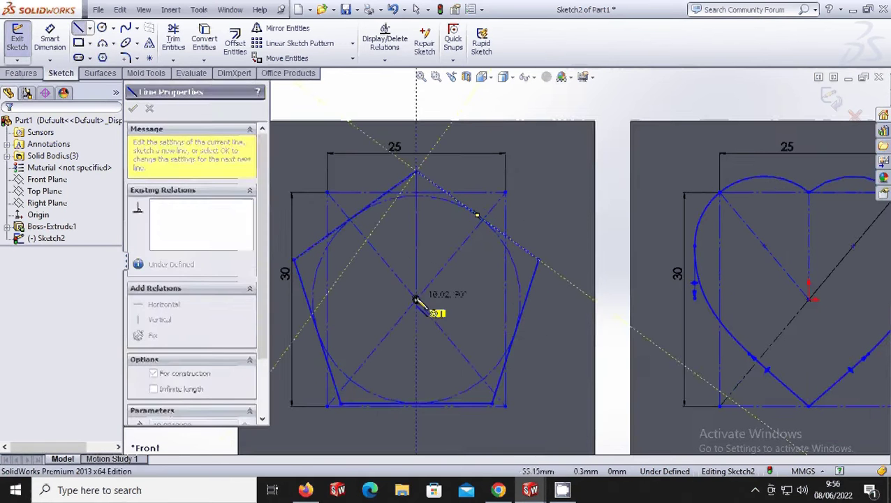
{"action": "left_click", "coordinate": [416, 300]}
{"action": "key", "text": "Escape"}
Step: Offset the pentagon's vertical centerline by 5 mm in both directions, with dimensions added
{"action": "left_click", "coordinate": [235, 42]}
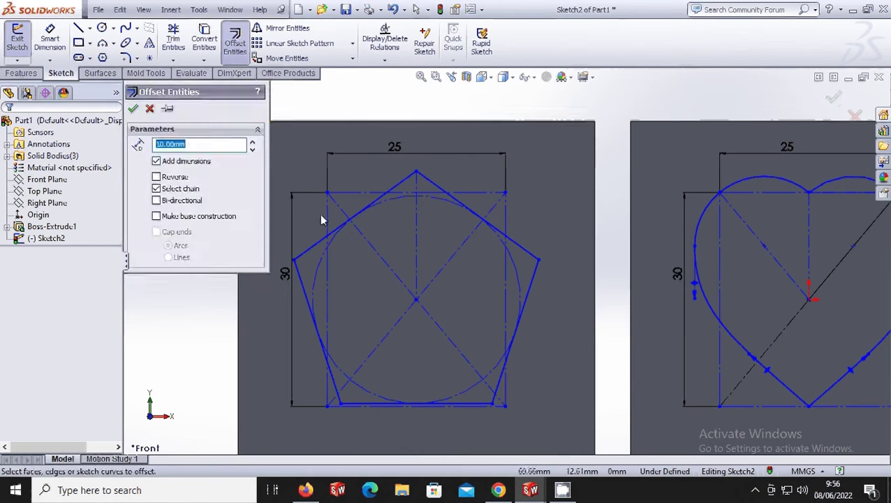
{"action": "type", "text": "5"}
{"action": "left_click", "coordinate": [416, 222]}
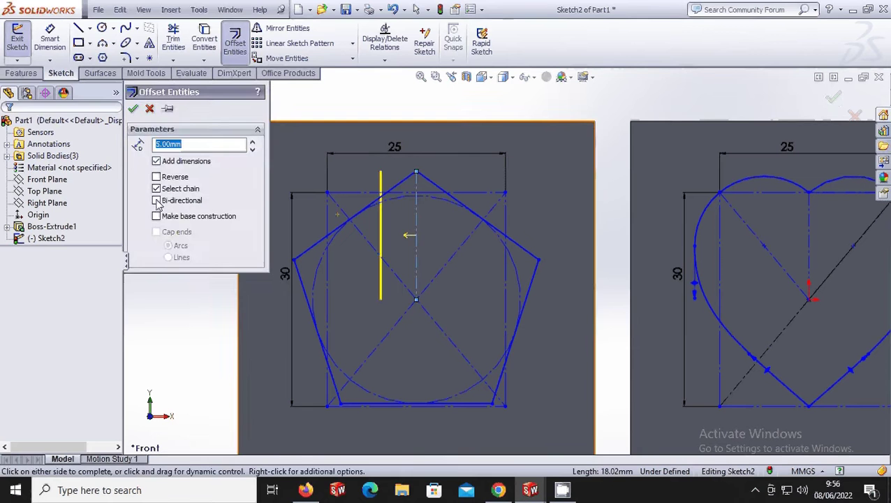
{"action": "left_click", "coordinate": [156, 201]}
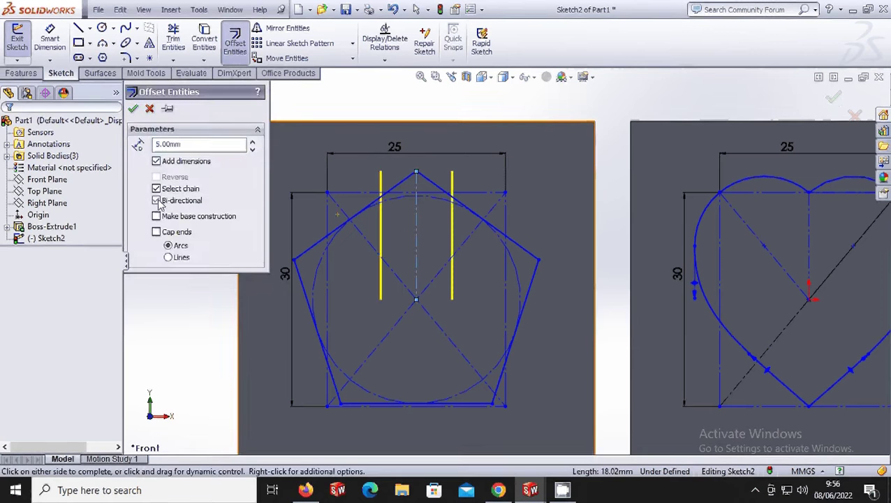
{"action": "left_click", "coordinate": [133, 110]}
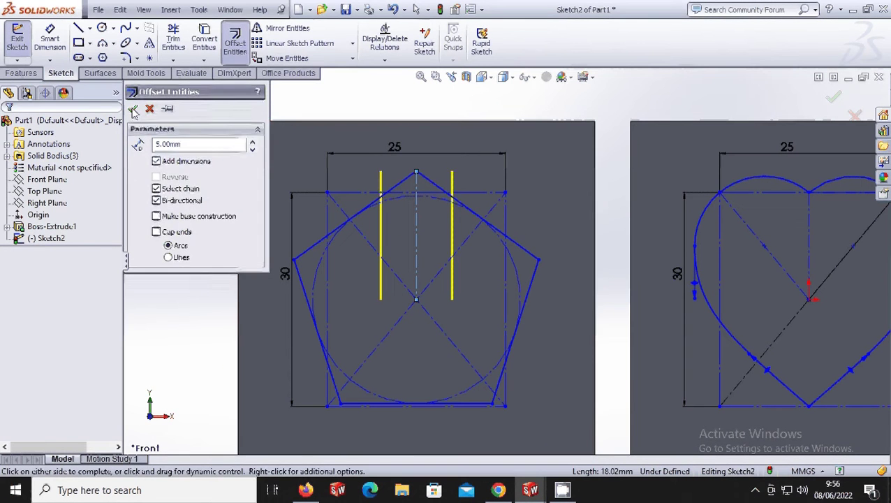
Step: Circular-pattern the two offset lines about the pentagon's center, with 2 instances over 72 degrees
{"action": "left_click", "coordinate": [352, 44]}
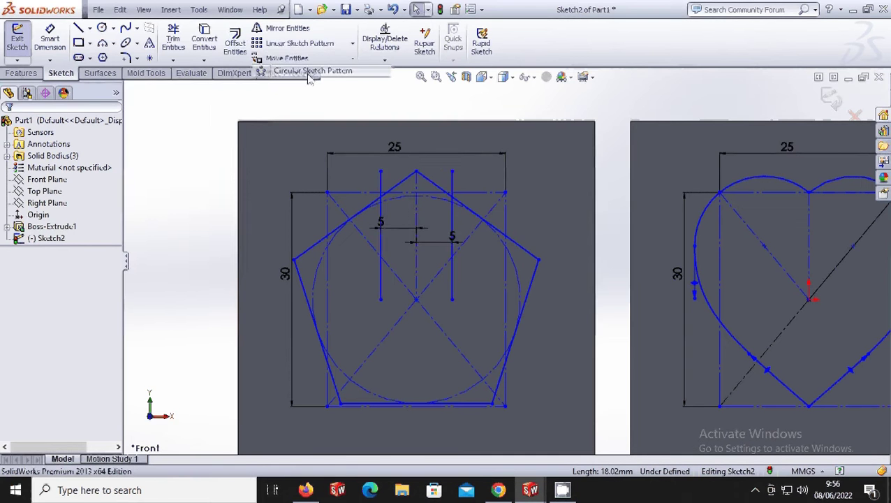
{"action": "left_click", "coordinate": [311, 71]}
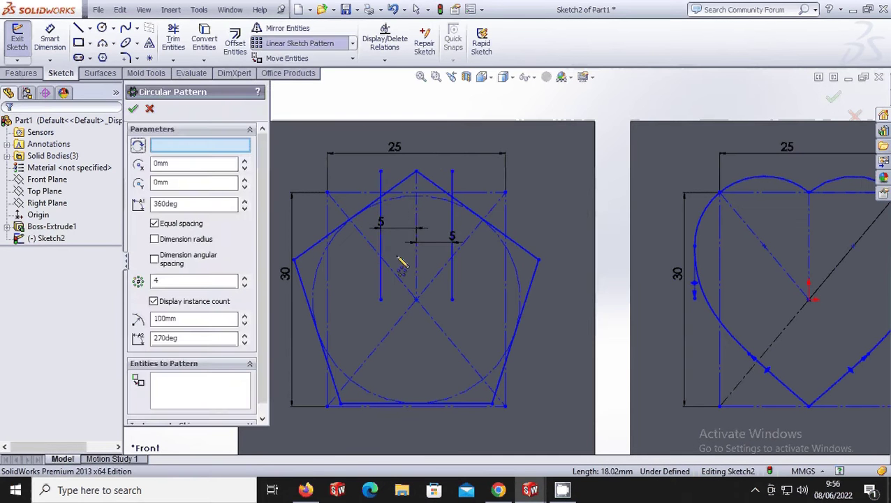
{"action": "left_click", "coordinate": [381, 217]}
{"action": "left_click", "coordinate": [453, 225]}
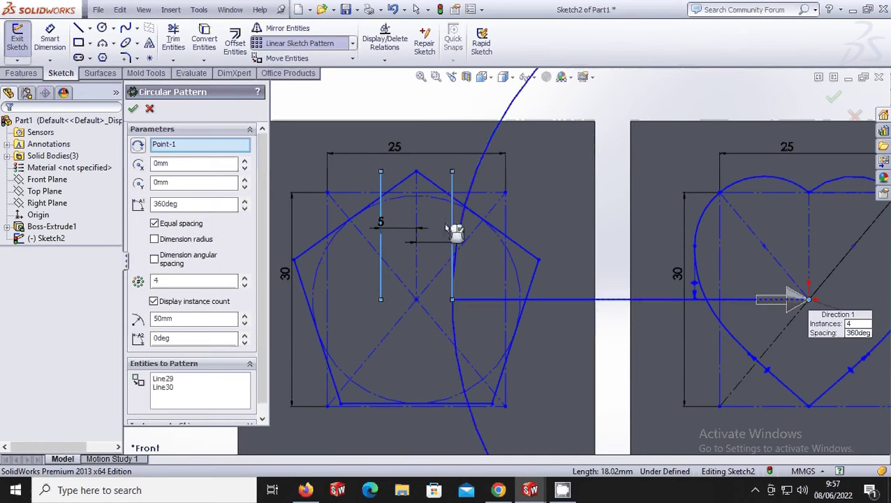
{"action": "double_click", "coordinate": [156, 281]}
{"action": "double_click", "coordinate": [152, 206]}
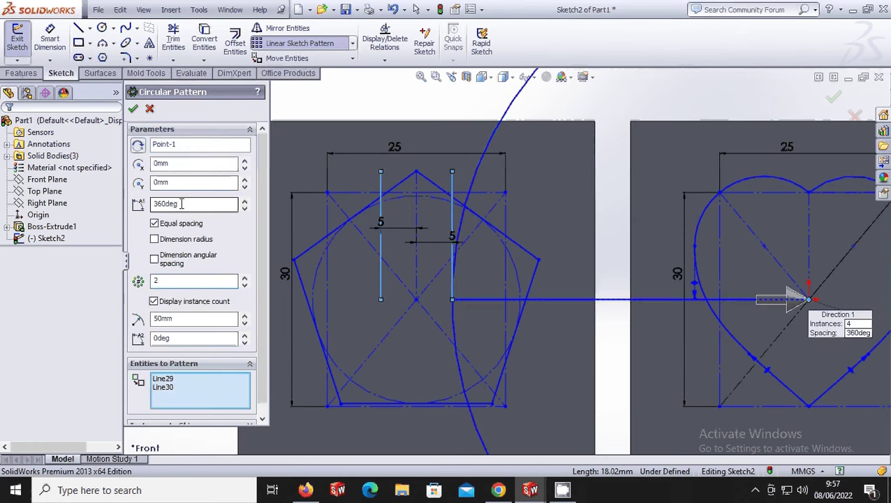
{"action": "type", "text": "72"}
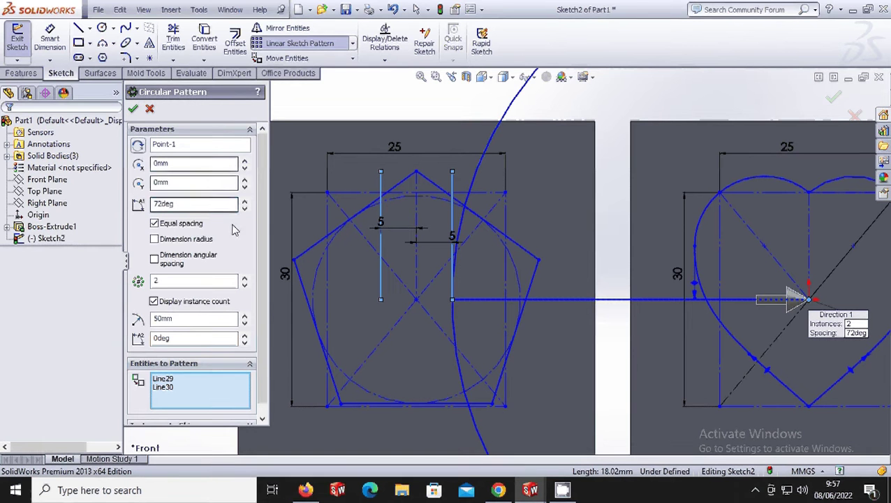
{"action": "right_click", "coordinate": [209, 146]}
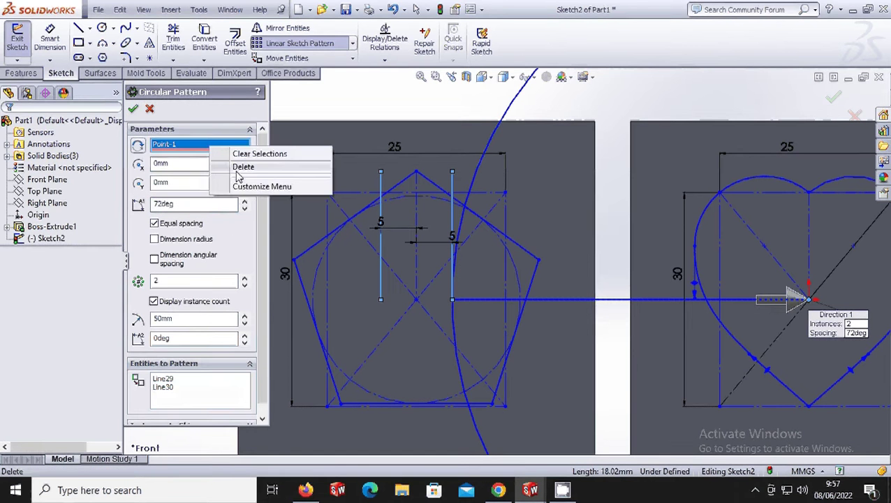
{"action": "left_click", "coordinate": [232, 168]}
{"action": "left_click", "coordinate": [415, 302]}
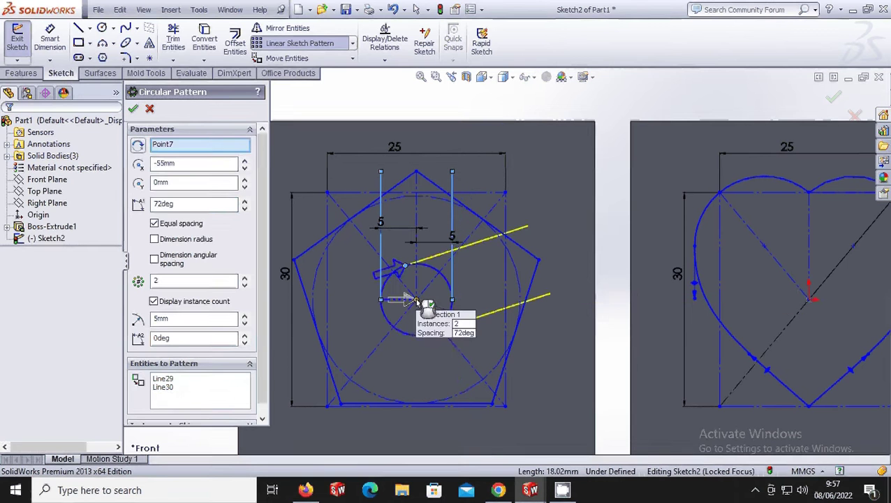
{"action": "key", "text": "Return"}
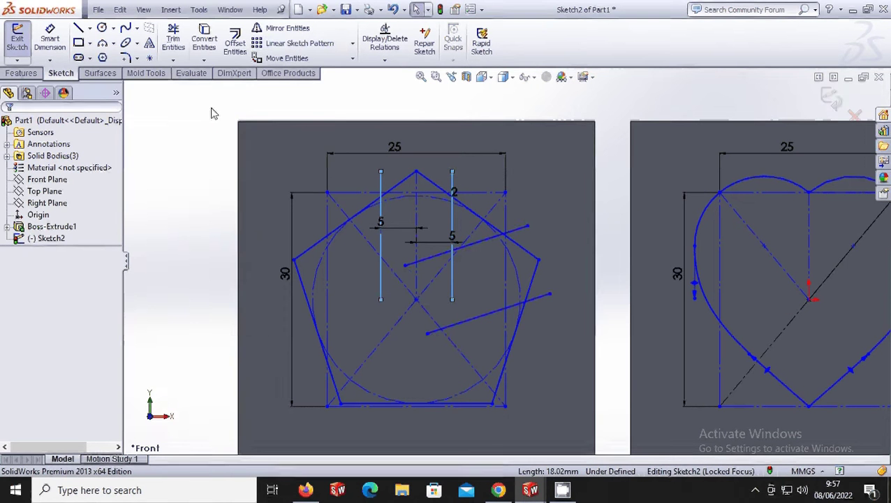
Step: Corner-trim the upper patterned line and the right offset line to their intersection, keeping the portions nearer the center
{"action": "left_click", "coordinate": [173, 38]}
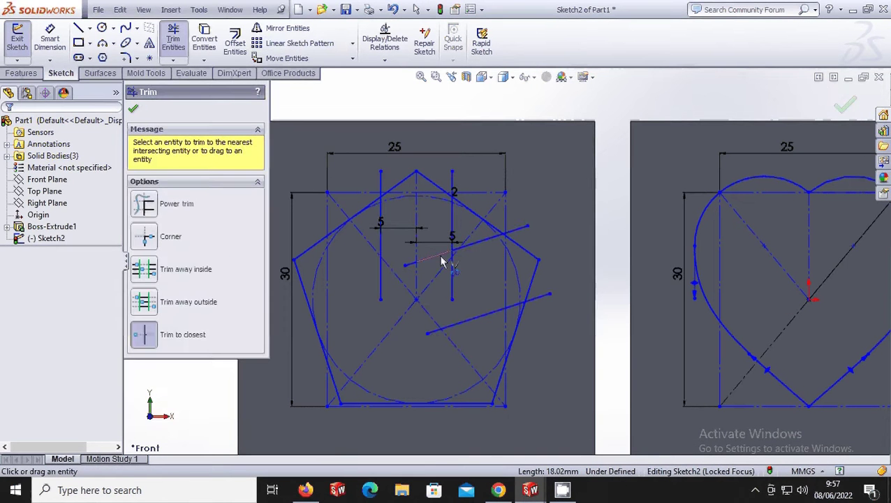
{"action": "left_click", "coordinate": [145, 236]}
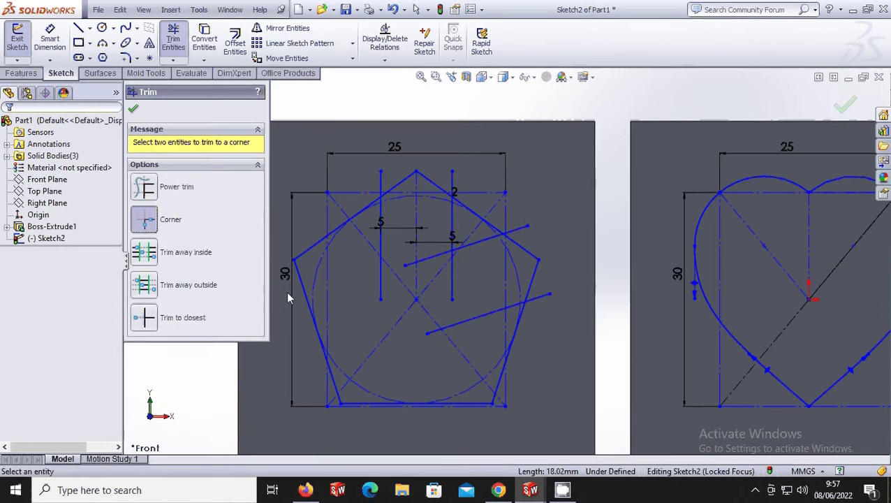
{"action": "left_click", "coordinate": [440, 263]}
{"action": "left_click", "coordinate": [453, 293]}
{"action": "key", "text": "Escape"}
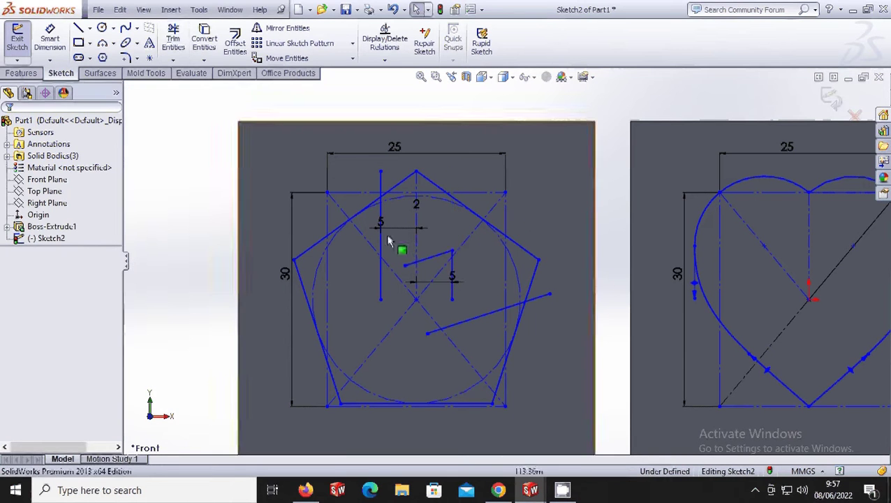
Step: Delete the left offset line with its dimension and the lower patterned line
{"action": "left_click", "coordinate": [381, 241]}
{"action": "key", "text": "Delete"}
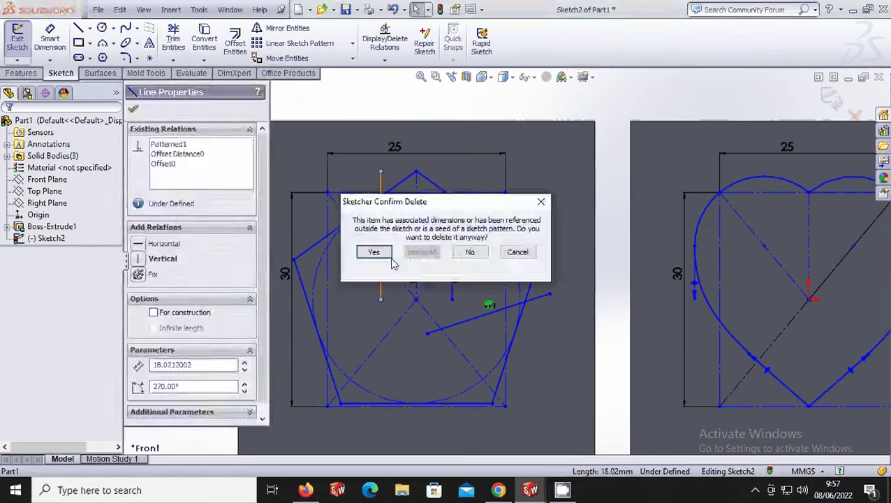
{"action": "left_click", "coordinate": [371, 307]}
{"action": "left_click", "coordinate": [492, 318]}
{"action": "key", "text": "Delete"}
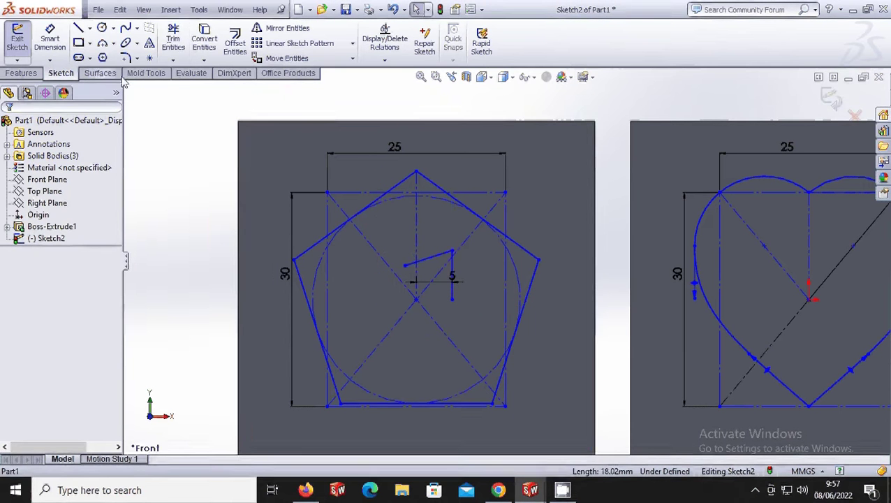
Step: Draw a line from the pentagon's top vertex to the trimmed corner point right of the centerline
{"action": "left_click", "coordinate": [80, 30]}
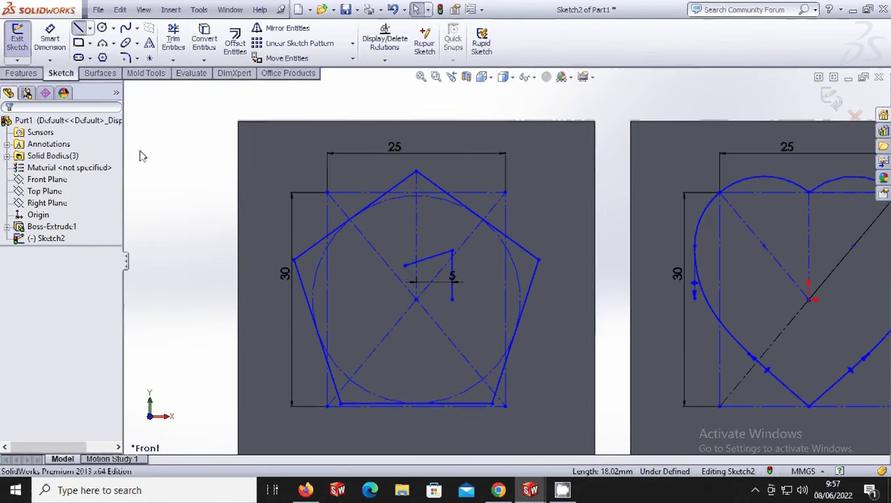
{"action": "left_click", "coordinate": [417, 172]}
{"action": "left_click", "coordinate": [452, 251]}
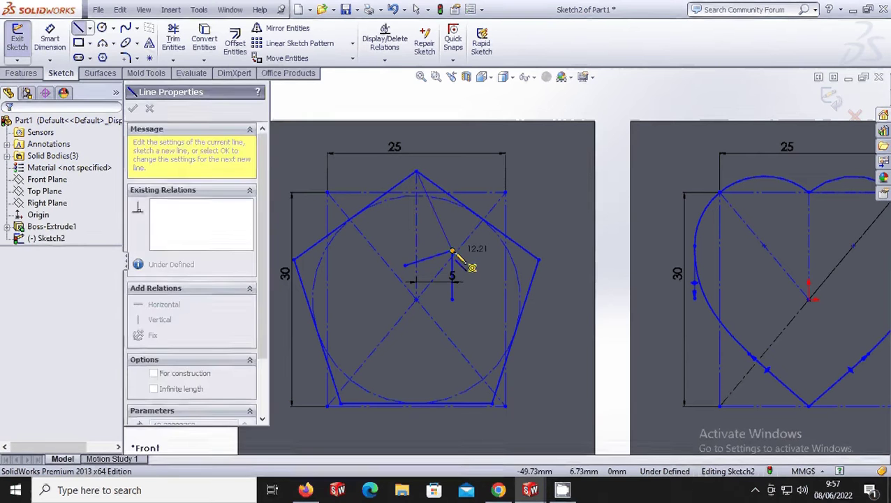
{"action": "key", "text": "Escape"}
Step: Delete the two remaining helper lines that meet at the lower end of the new slanted line
{"action": "left_click", "coordinate": [429, 259]}
{"action": "key", "text": "Delete"}
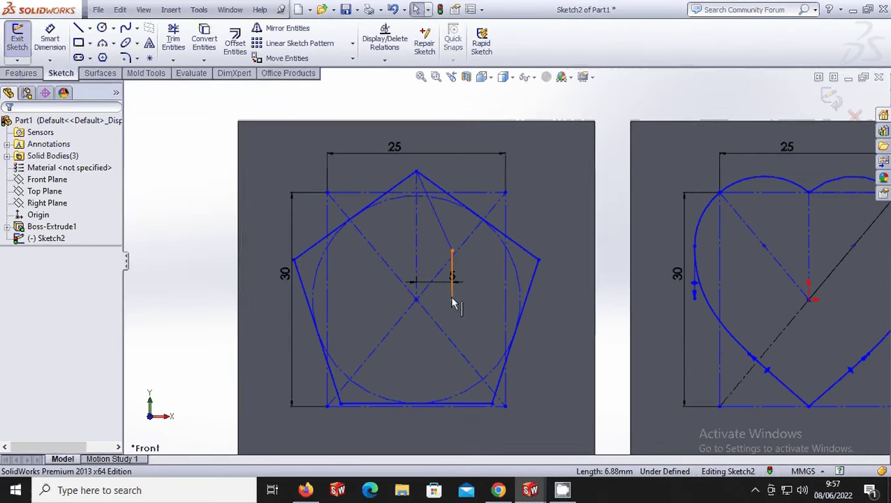
{"action": "left_click", "coordinate": [452, 295]}
{"action": "key", "text": "Delete"}
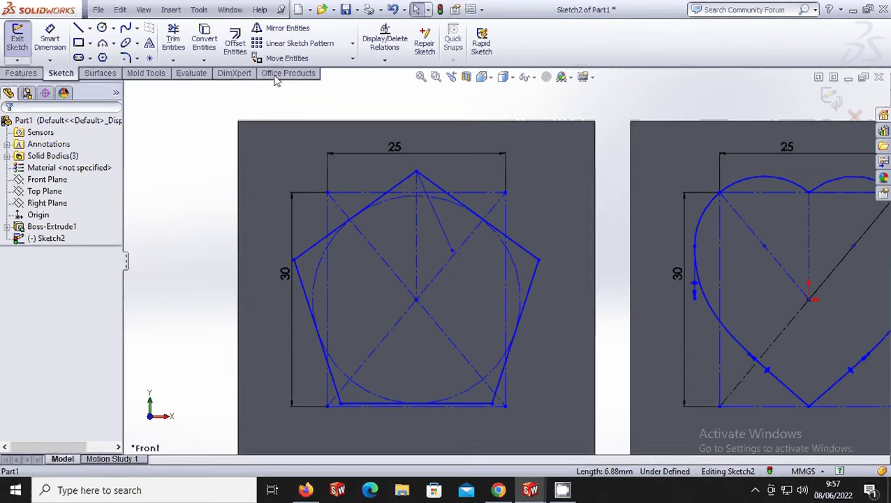
Step: Mirror the slanted line about the pentagon's vertical centerline to form the star's top point
{"action": "left_click", "coordinate": [283, 28]}
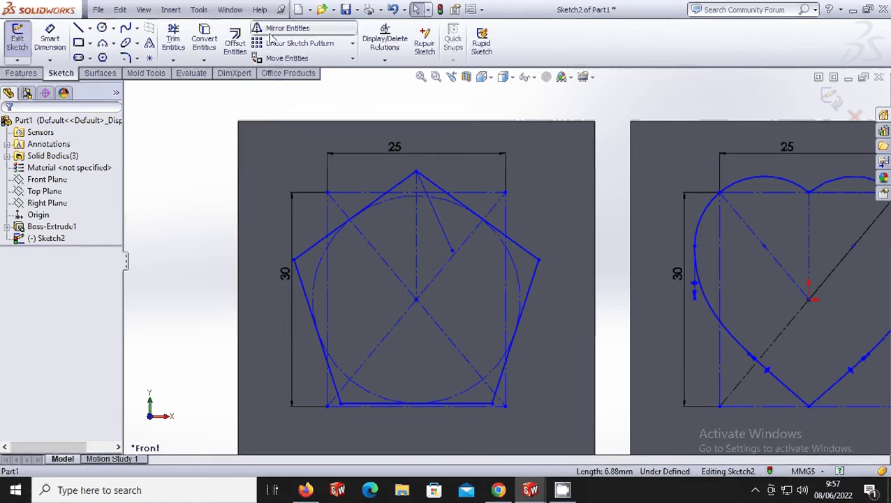
{"action": "left_click", "coordinate": [434, 213]}
{"action": "left_click", "coordinate": [228, 271]}
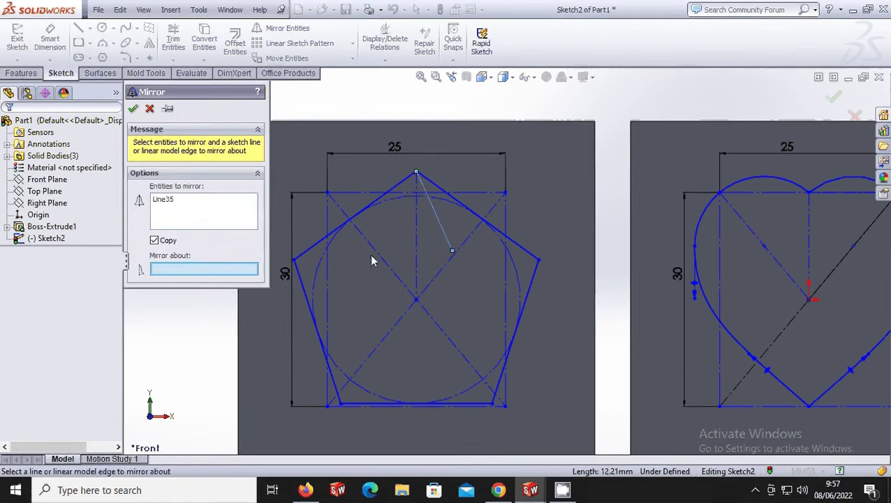
{"action": "left_click", "coordinate": [417, 241]}
{"action": "key", "text": "Return"}
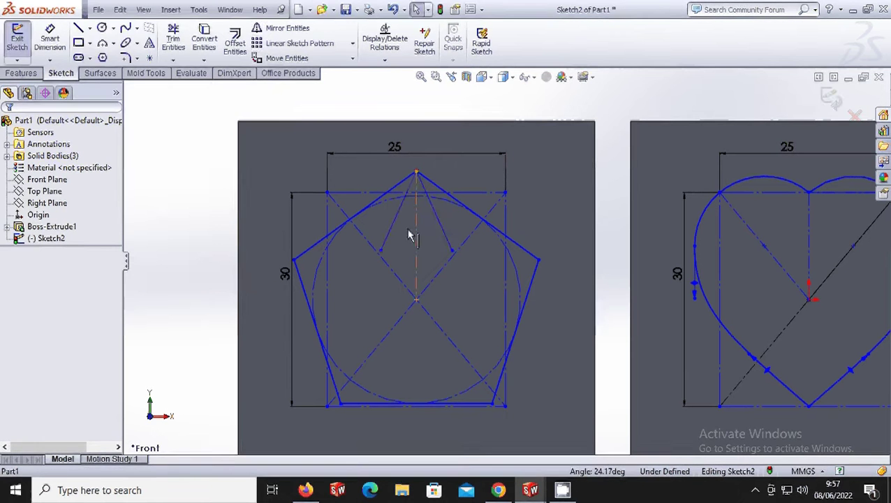
Step: Circular-pattern the two slanted lines about the pentagon's center, with 5 equally spaced instances over 360 degrees, to form the star
{"action": "left_click", "coordinate": [353, 45]}
{"action": "left_click", "coordinate": [327, 73]}
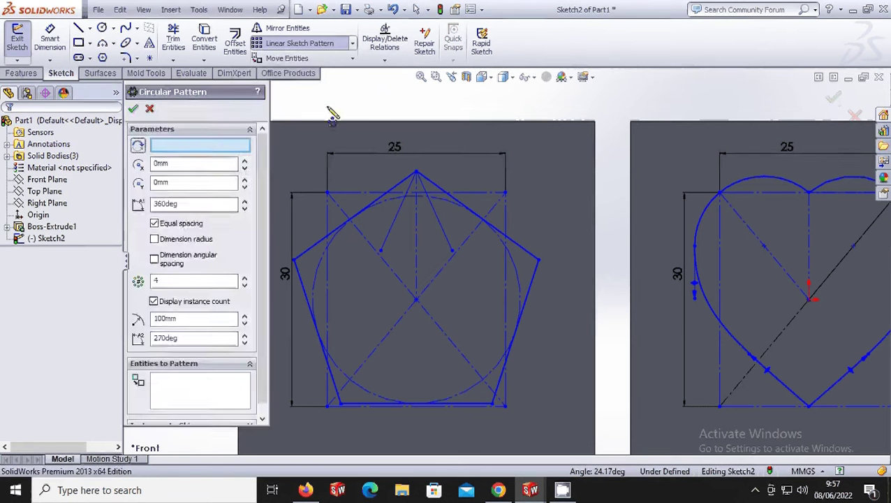
{"action": "left_click", "coordinate": [394, 225]}
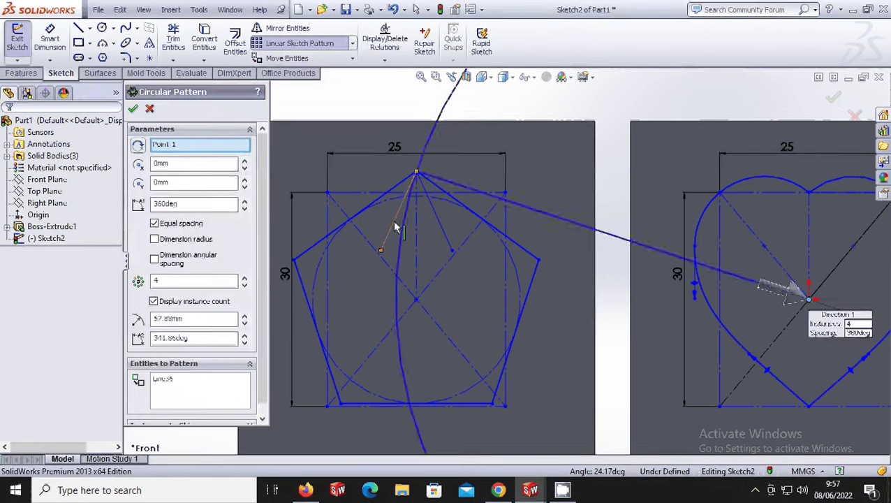
{"action": "left_click", "coordinate": [442, 231]}
{"action": "double_click", "coordinate": [192, 281]}
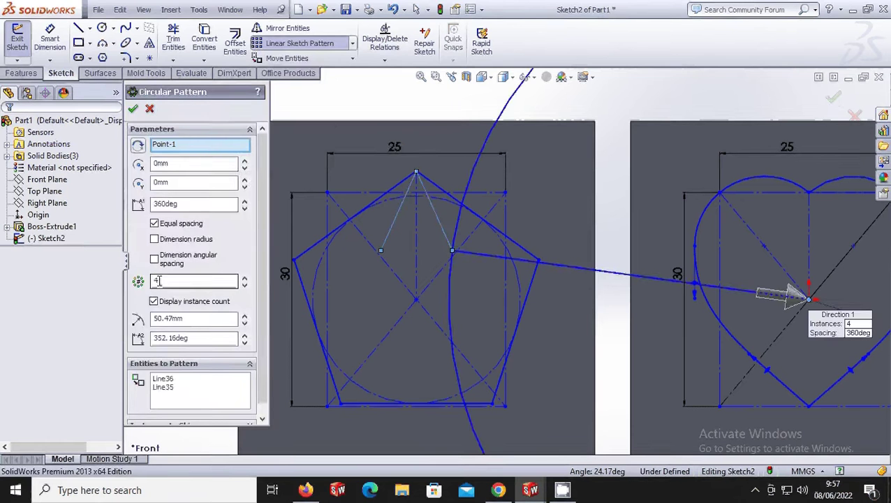
{"action": "type", "text": "5"}
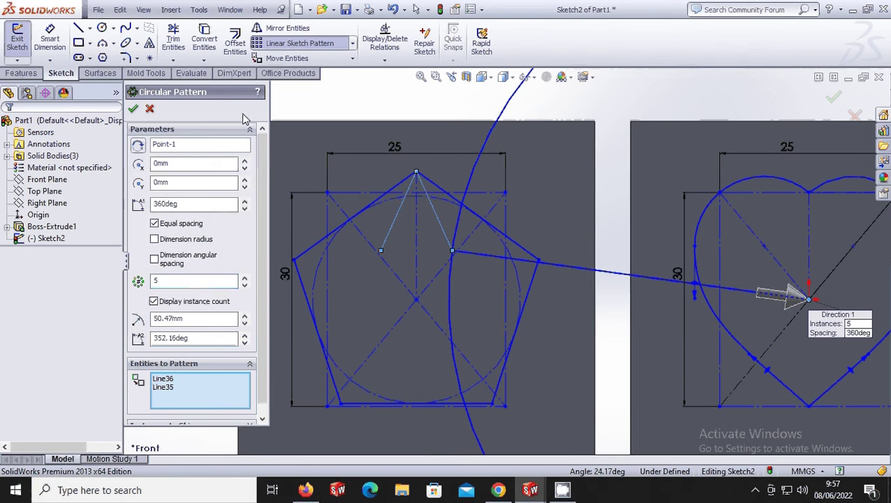
{"action": "right_click", "coordinate": [206, 149]}
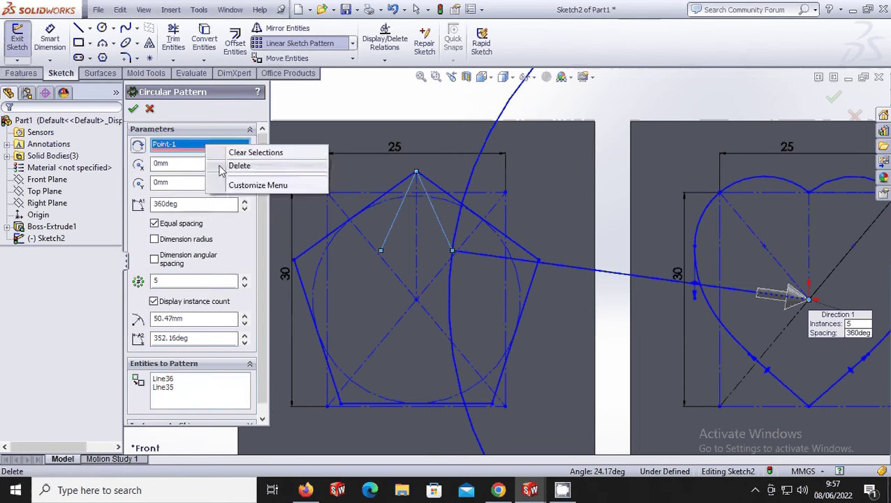
{"action": "left_click", "coordinate": [236, 168]}
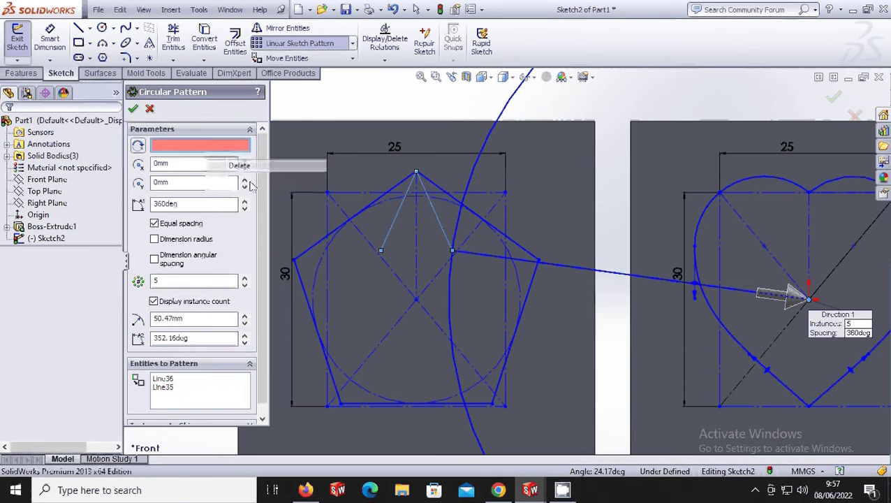
{"action": "left_click", "coordinate": [417, 299]}
{"action": "key", "text": "Return"}
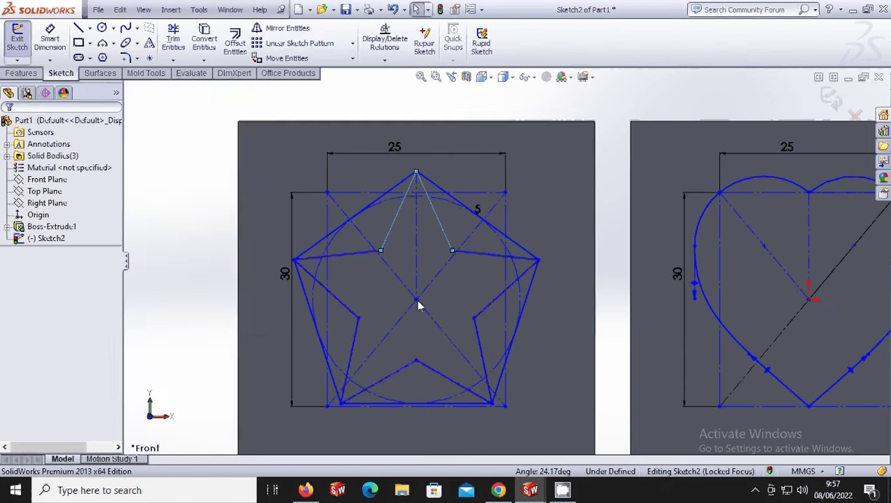
Step: Delete the five straight pentagon sides around the star, leaving only the star outline
{"action": "scroll", "coordinate": [515, 281], "scroll_direction": "up", "scroll_amount": 3}
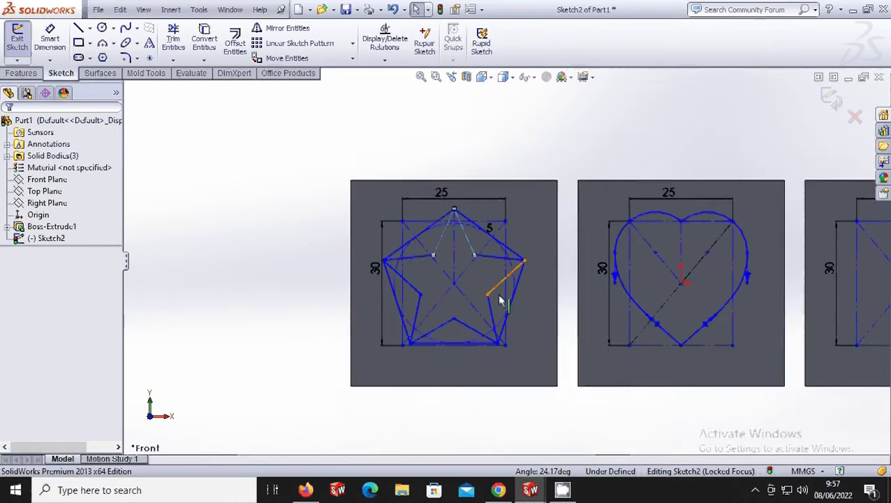
{"action": "scroll", "coordinate": [497, 298], "scroll_direction": "down", "scroll_amount": 2}
{"action": "key", "text": "Escape"}
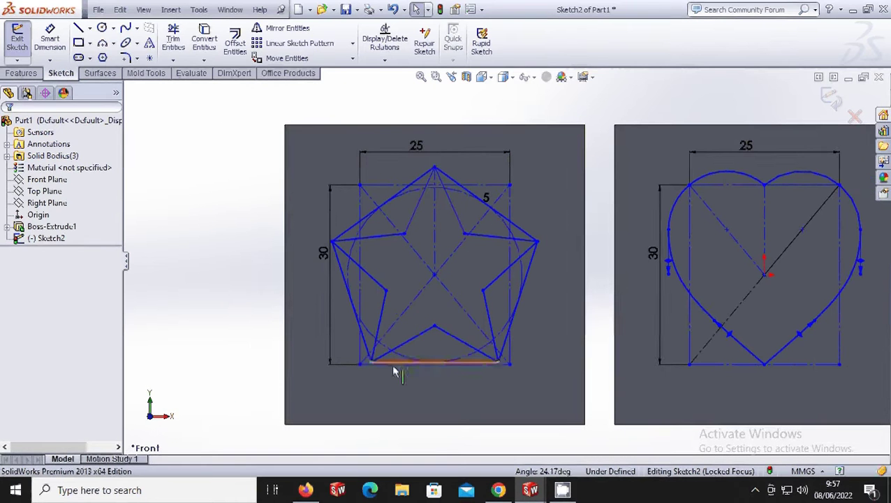
{"action": "left_click", "coordinate": [394, 365]}
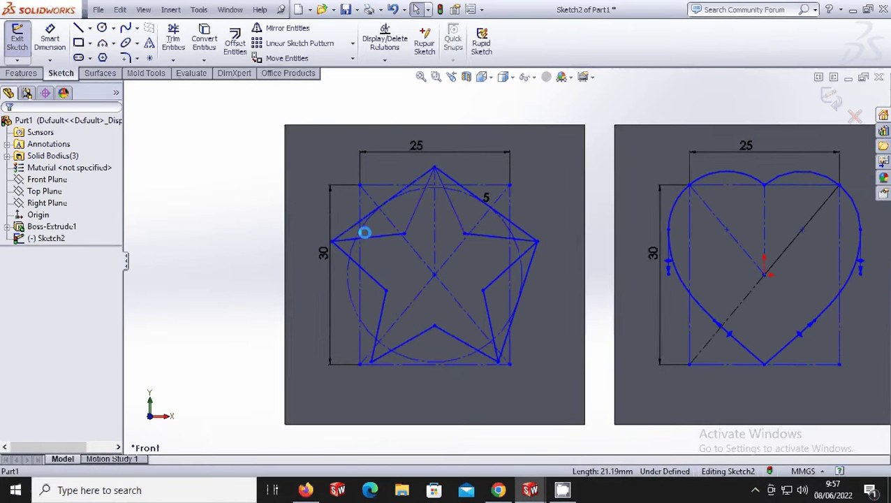
{"action": "left_click", "coordinate": [366, 228]}
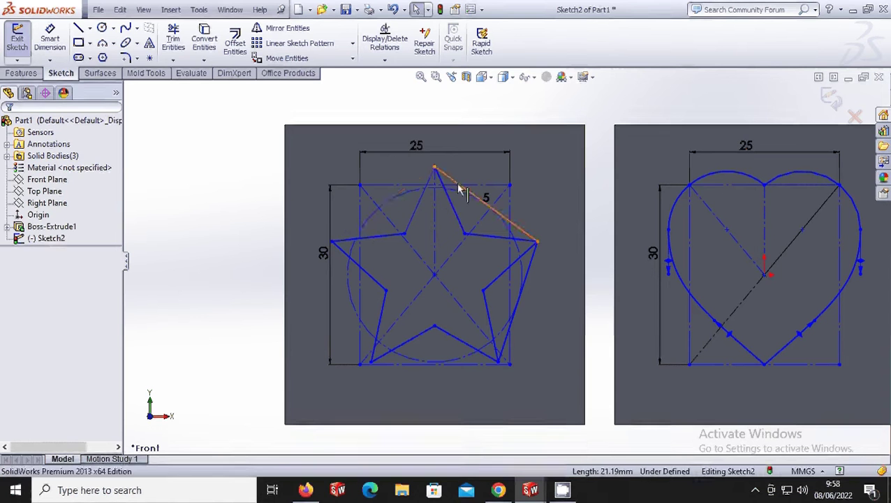
{"action": "left_click", "coordinate": [456, 183]}
{"action": "left_click", "coordinate": [527, 287]}
{"action": "scroll", "coordinate": [531, 290], "scroll_direction": "up", "scroll_amount": 4}
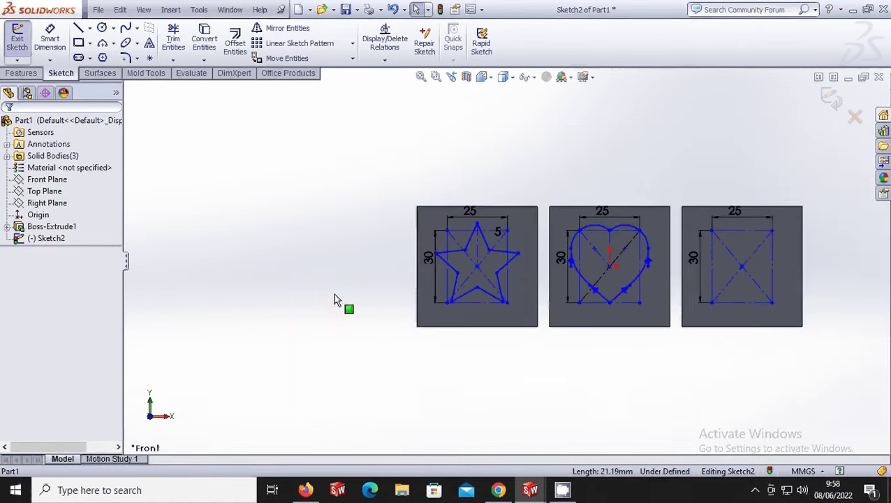
{"action": "scroll", "coordinate": [802, 268], "scroll_direction": "down", "scroll_amount": 3}
{"action": "scroll", "coordinate": [412, 285], "scroll_direction": "up", "scroll_amount": 1}
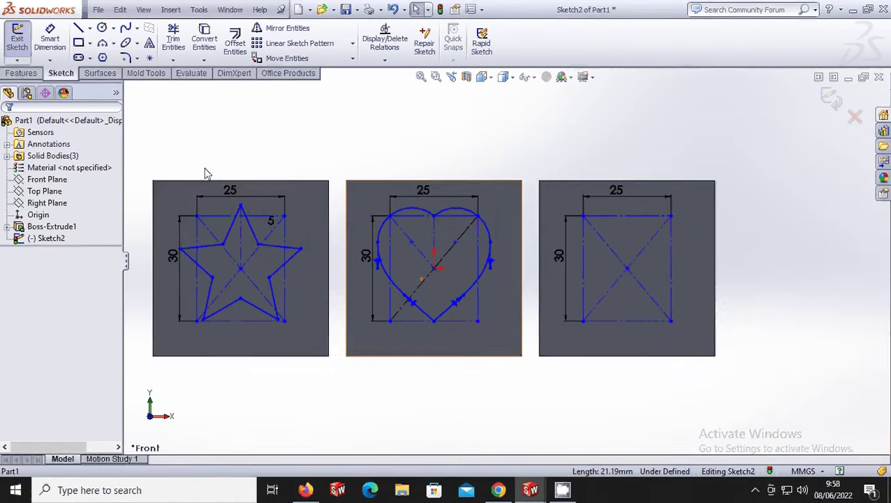
Step: Draw a three-point arc of about 18 mm radius between the right corners of the third block's rectangle, bulging left past its left side
{"action": "left_click", "coordinate": [102, 43]}
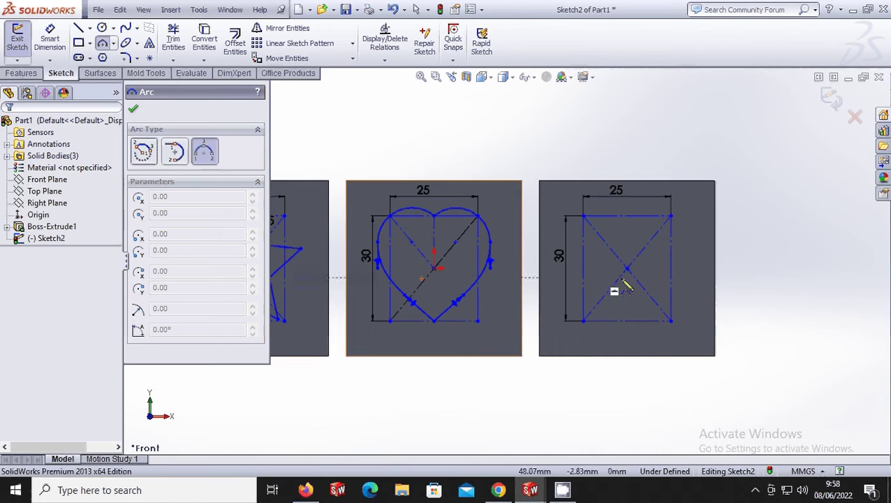
{"action": "left_click", "coordinate": [671, 216]}
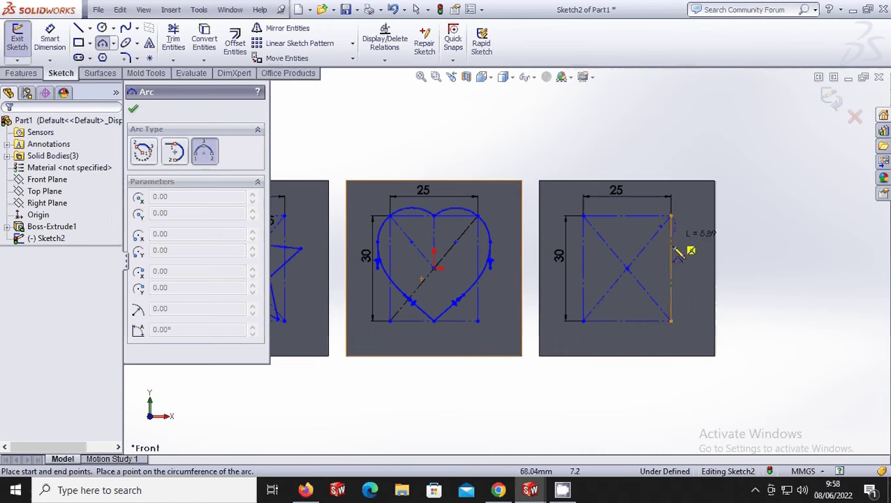
{"action": "left_click", "coordinate": [670, 321]}
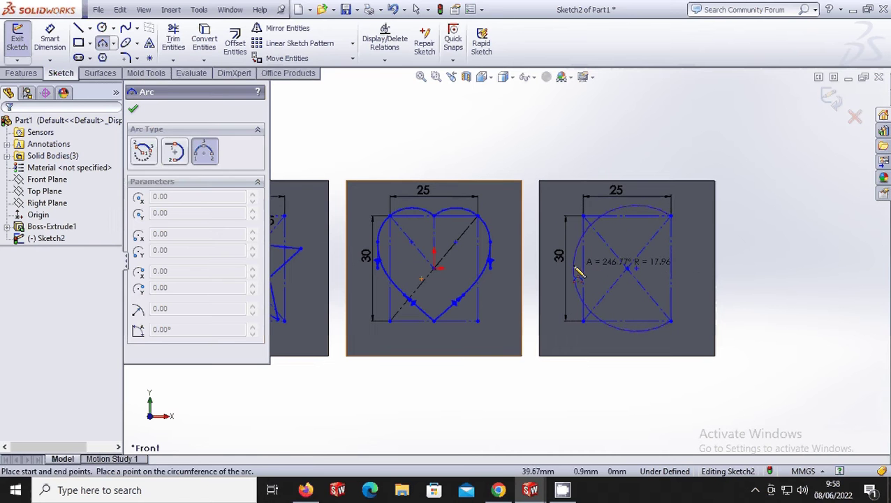
{"action": "left_click", "coordinate": [575, 271]}
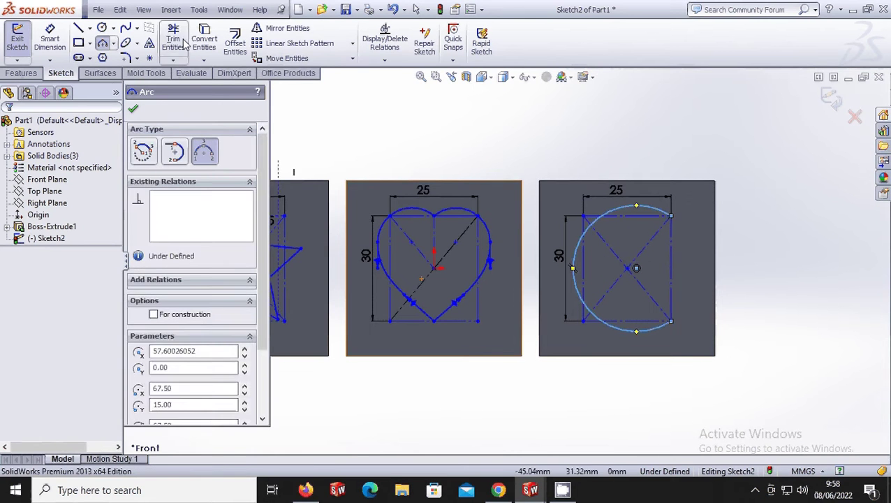
Step: Close the crescent with a second three-point arc of about 15 mm radius between the same two corners, also bulging left
{"action": "scroll", "coordinate": [682, 239], "scroll_direction": "down", "scroll_amount": 3}
{"action": "left_click", "coordinate": [617, 209]}
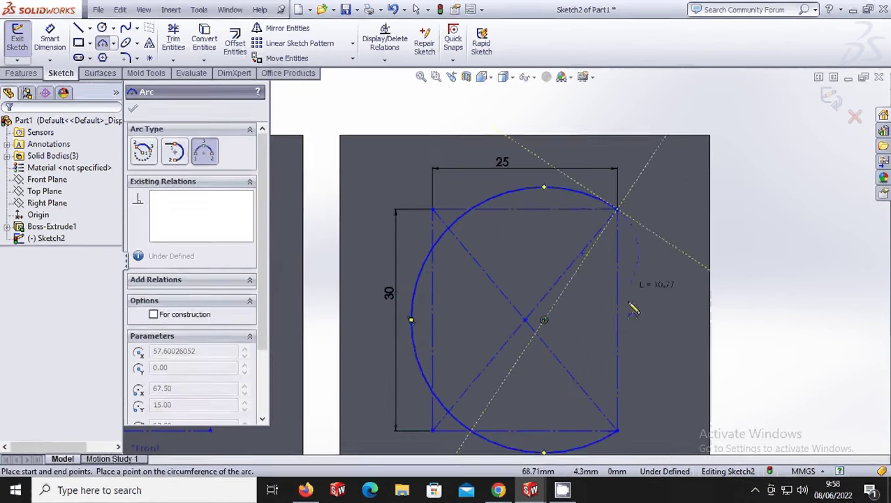
{"action": "left_click", "coordinate": [617, 430]}
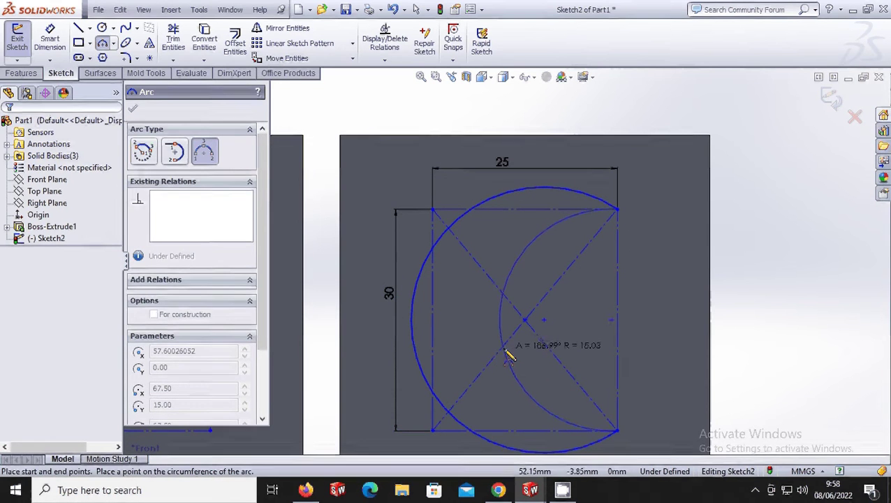
{"action": "left_click", "coordinate": [511, 357]}
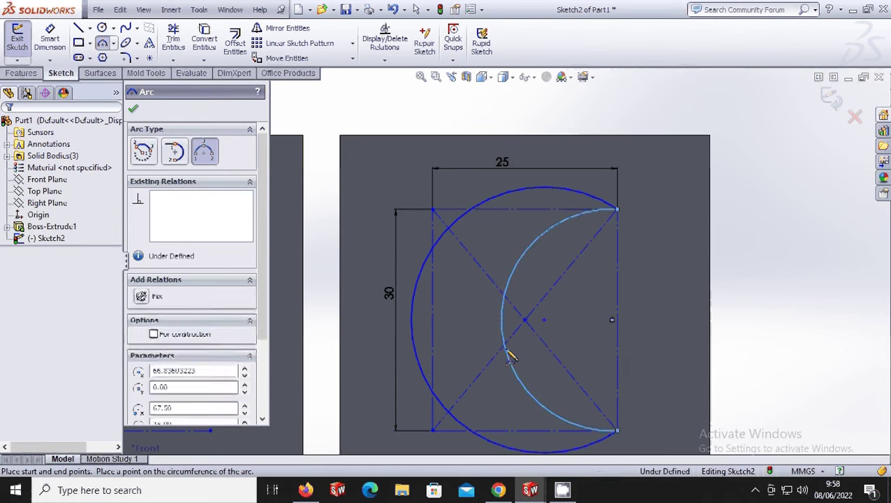
{"action": "scroll", "coordinate": [593, 359], "scroll_direction": "up", "scroll_amount": 5}
{"action": "scroll", "coordinate": [552, 348], "scroll_direction": "down", "scroll_amount": 5}
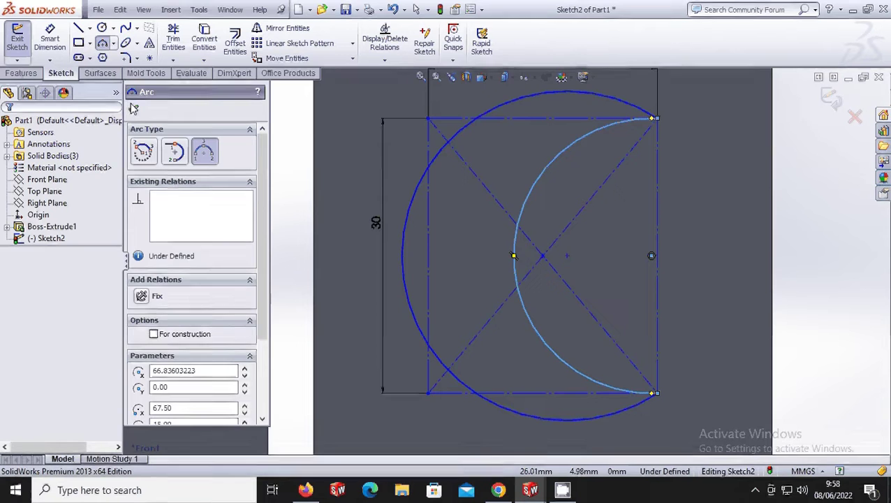
{"action": "left_click", "coordinate": [132, 109]}
{"action": "scroll", "coordinate": [618, 341], "scroll_direction": "up", "scroll_amount": 5}
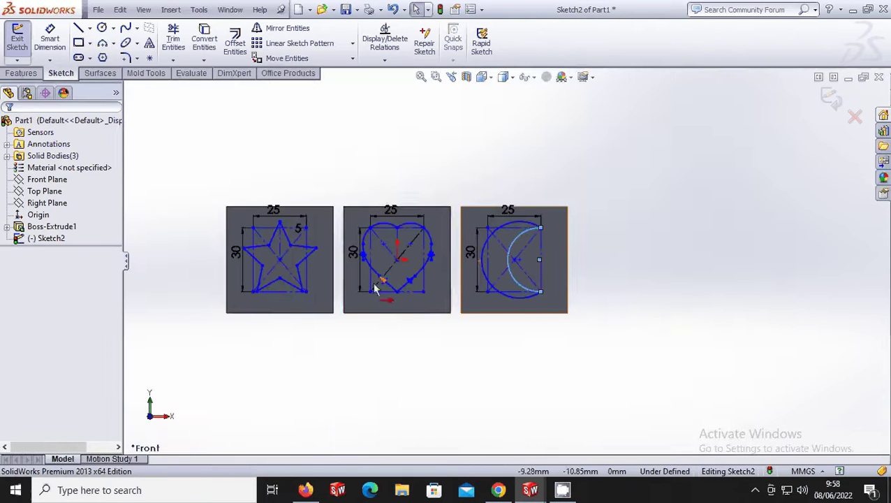
Step: Cut-extrude the star, heart and crescent profiles 5 mm deep into the blocks
{"action": "left_click", "coordinate": [21, 72]}
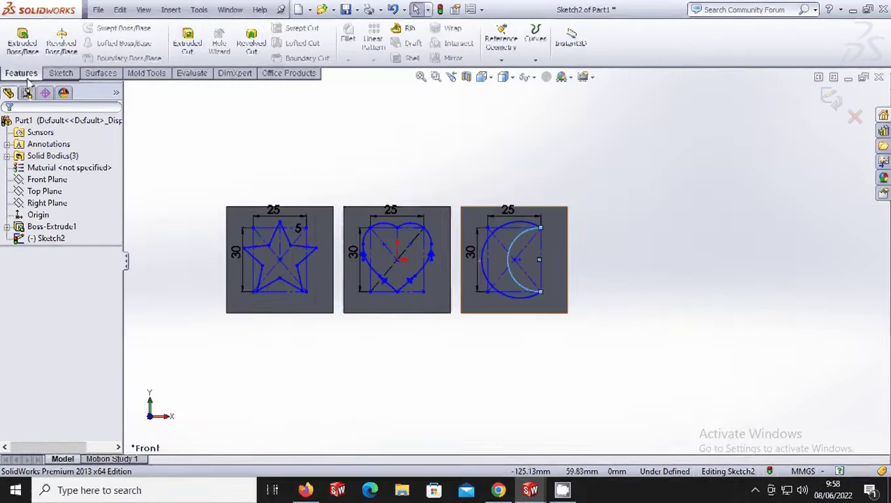
{"action": "left_click", "coordinate": [187, 42]}
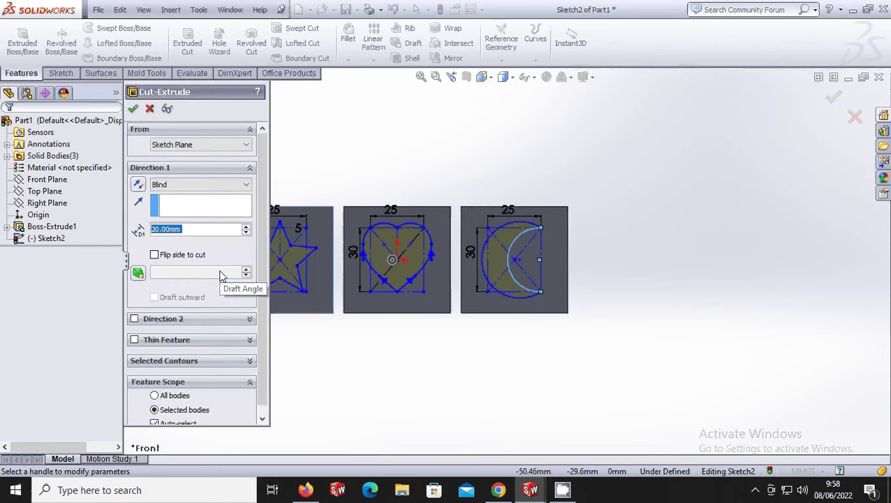
{"action": "type", "text": "5"}
{"action": "key", "text": "Return"}
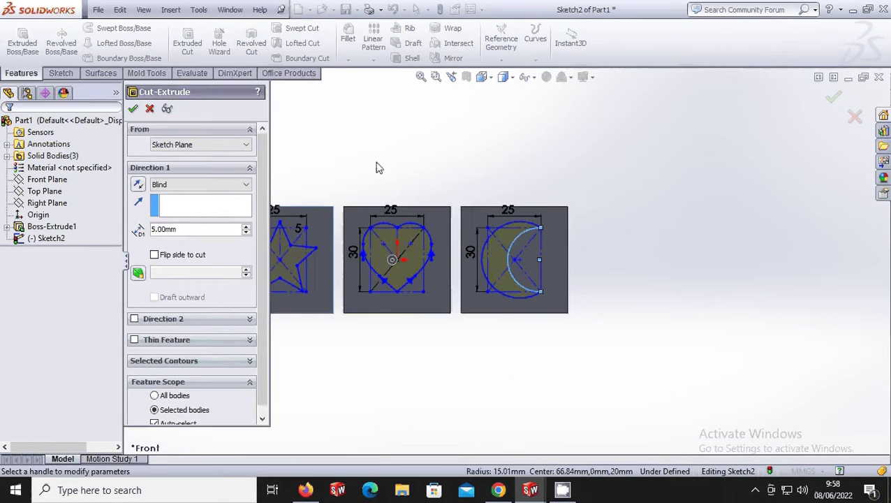
{"action": "middle_click_drag", "start_coordinate": [378, 167], "coordinate": [364, 105]}
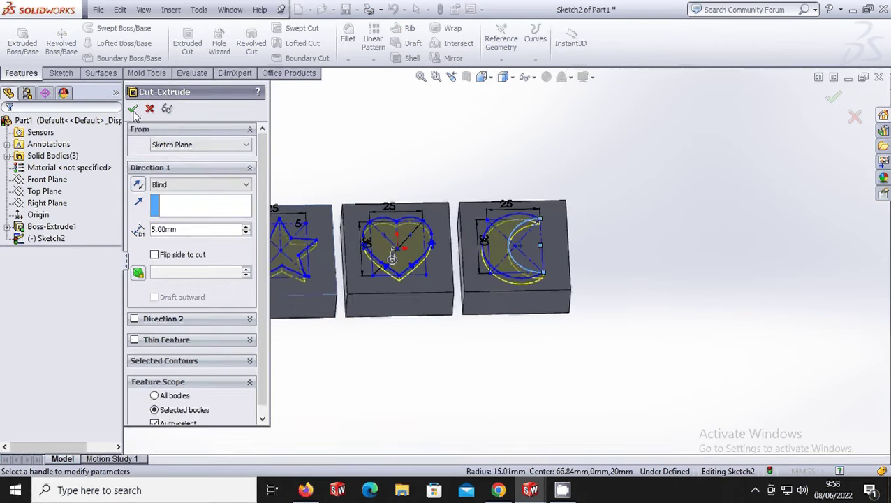
{"action": "left_click", "coordinate": [133, 109]}
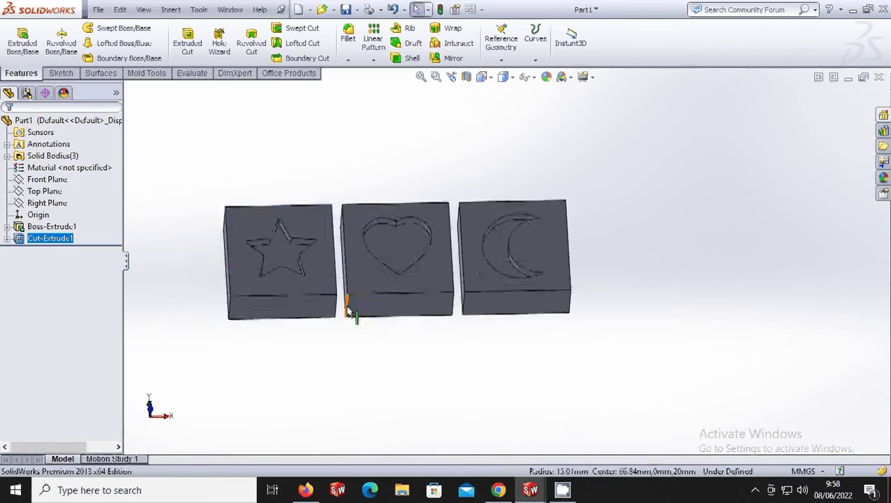
Step: Fillet all ten floor edges of the star pocket with a constant radius of 3 mm
{"action": "scroll", "coordinate": [347, 307], "scroll_direction": "down", "scroll_amount": 3}
{"action": "scroll", "coordinate": [348, 283], "scroll_direction": "up", "scroll_amount": 1}
{"action": "middle_click_drag", "start_coordinate": [399, 251], "coordinate": [364, 136]}
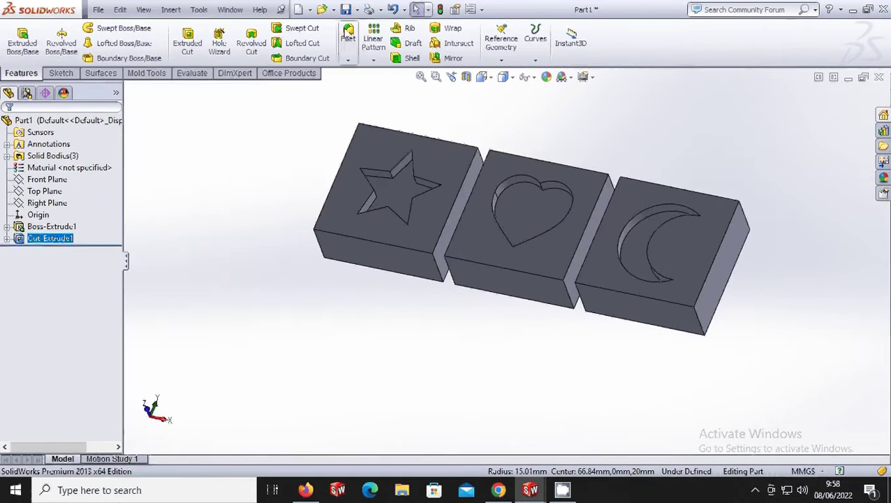
{"action": "left_click", "coordinate": [348, 32]}
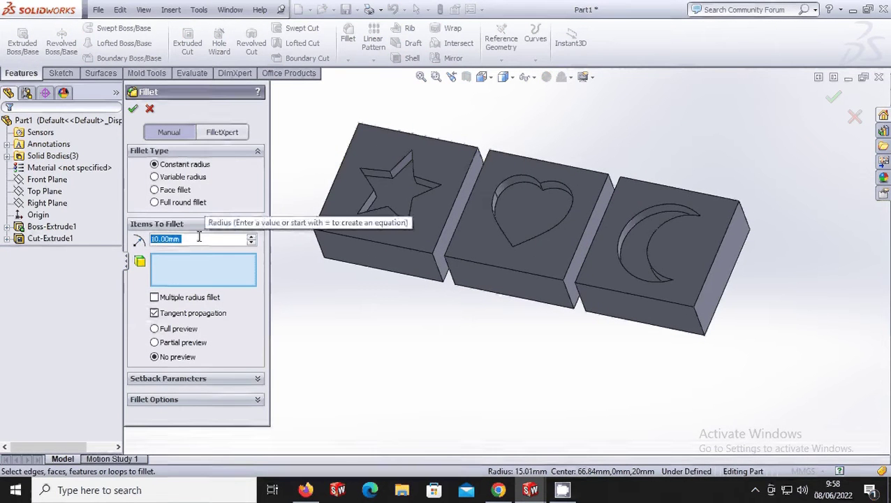
{"action": "type", "text": "3"}
{"action": "scroll", "coordinate": [436, 217], "scroll_direction": "down", "scroll_amount": 3}
{"action": "left_click", "coordinate": [442, 206]}
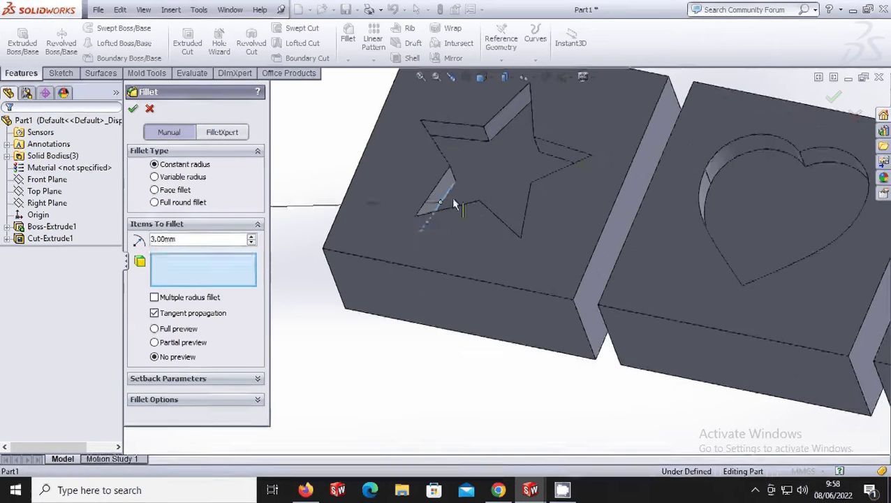
{"action": "middle_click_drag", "start_coordinate": [451, 200], "coordinate": [455, 127]}
{"action": "left_click", "coordinate": [453, 161]}
{"action": "left_click", "coordinate": [455, 128]}
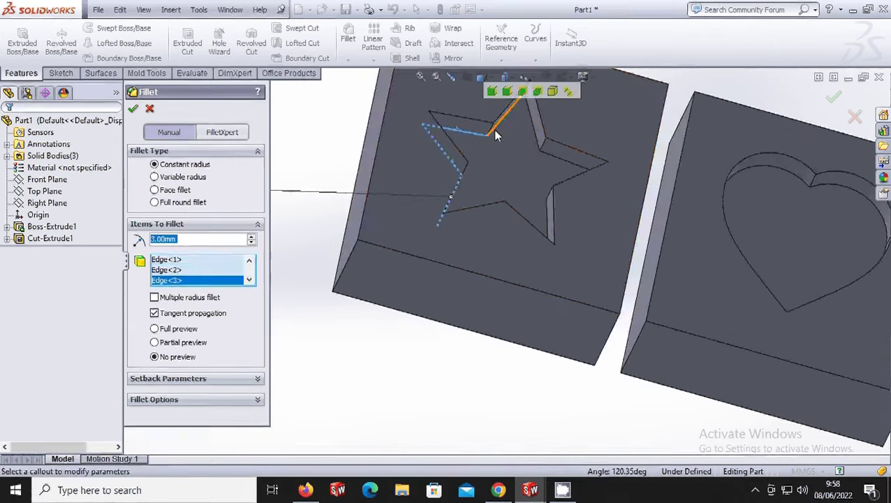
{"action": "left_click", "coordinate": [508, 113]}
{"action": "left_click", "coordinate": [534, 128]}
{"action": "left_click", "coordinate": [549, 159]}
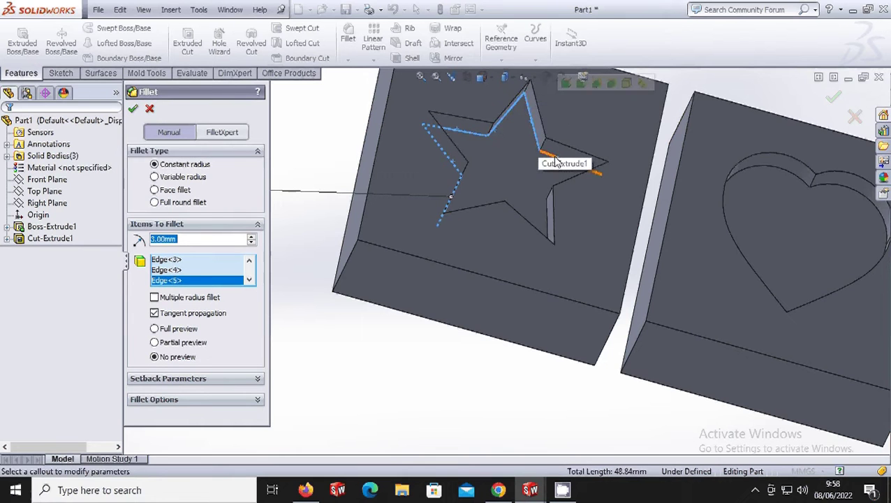
{"action": "middle_click_drag", "start_coordinate": [549, 159], "coordinate": [570, 192]}
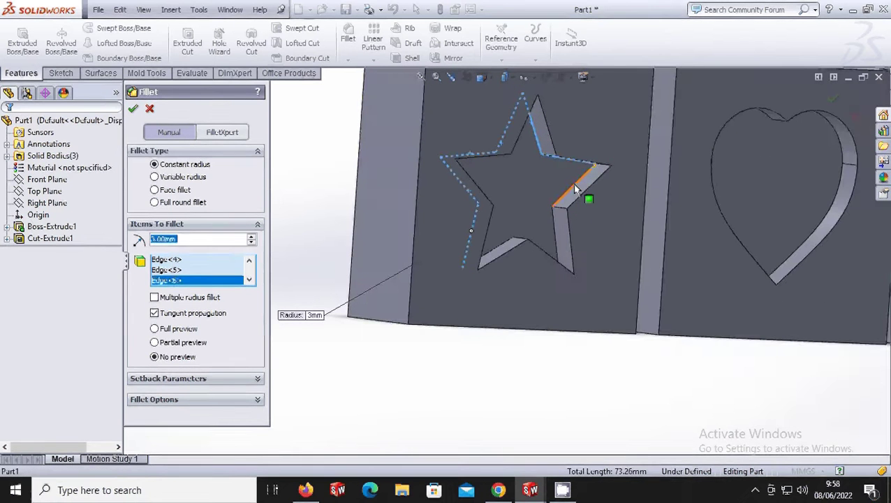
{"action": "left_click", "coordinate": [558, 227]}
{"action": "middle_click_drag", "start_coordinate": [559, 231], "coordinate": [541, 244]}
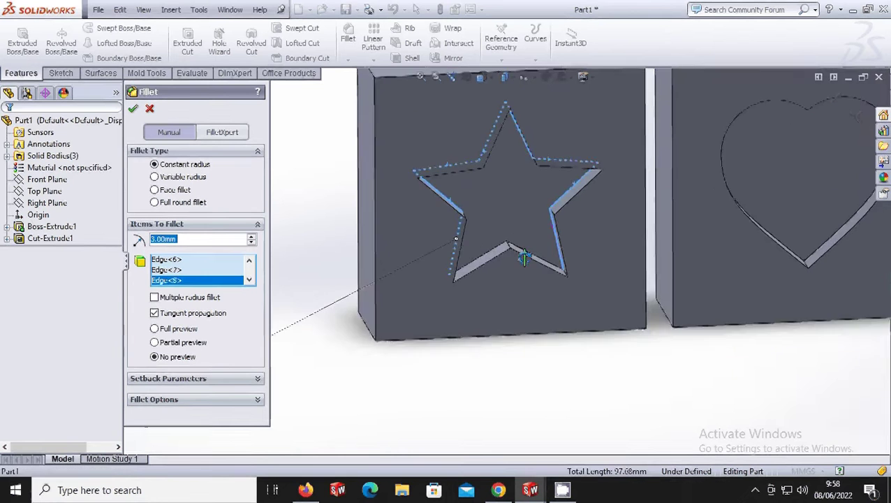
{"action": "left_click", "coordinate": [533, 253]}
{"action": "left_click", "coordinate": [500, 248]}
{"action": "left_click", "coordinate": [501, 249]}
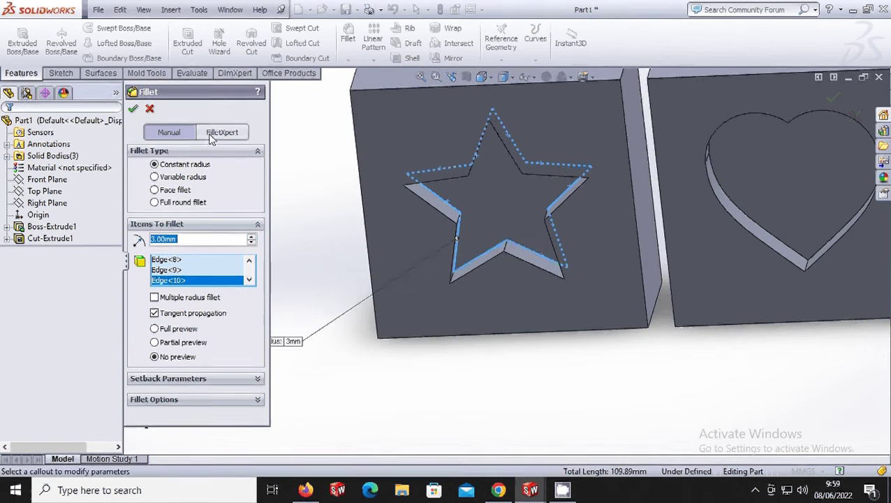
{"action": "left_click", "coordinate": [133, 110]}
Step: Fillet the floor edges all around the heart pocket with a constant radius of 3 mm
{"action": "middle_click_drag", "start_coordinate": [434, 231], "coordinate": [489, 139]}
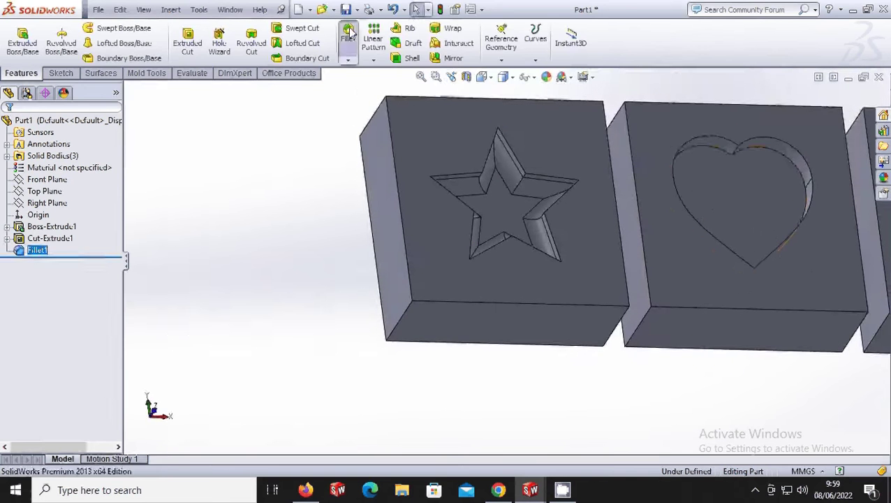
{"action": "left_click", "coordinate": [348, 38]}
{"action": "left_click", "coordinate": [727, 152]}
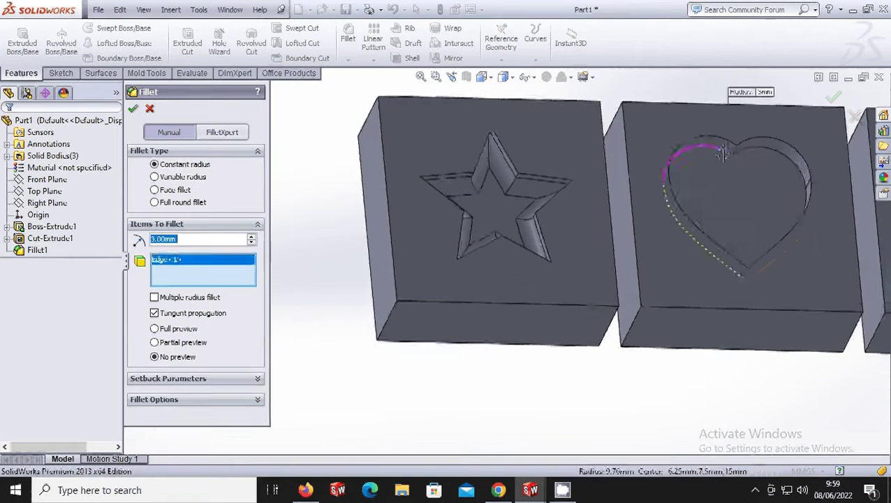
{"action": "middle_click_drag", "start_coordinate": [726, 152], "coordinate": [726, 290]}
{"action": "left_click", "coordinate": [665, 203]}
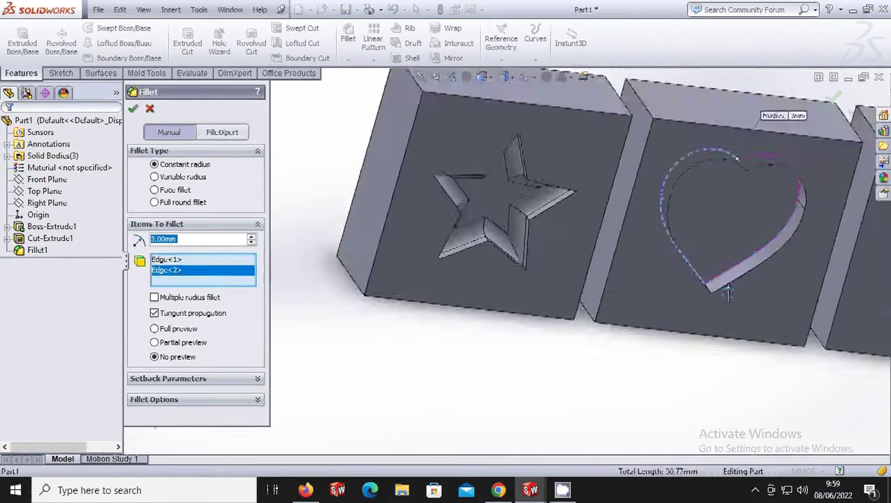
{"action": "left_click", "coordinate": [759, 251]}
{"action": "middle_click_drag", "start_coordinate": [759, 251], "coordinate": [795, 186]}
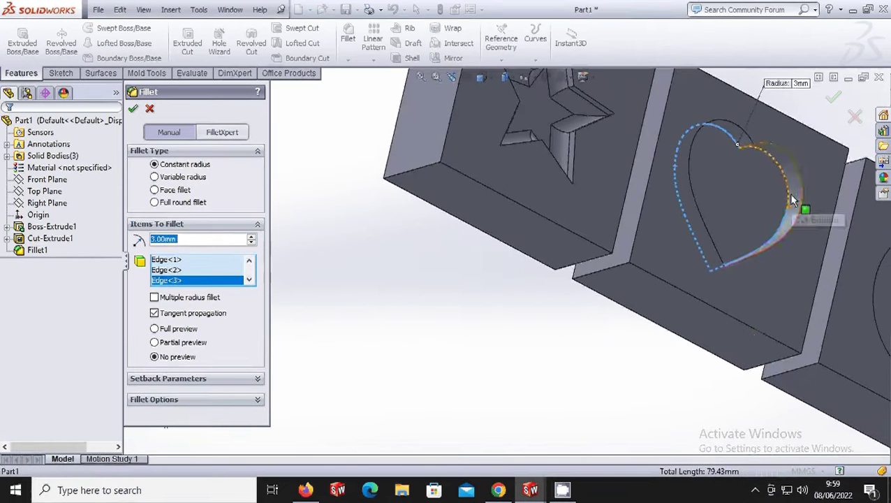
{"action": "left_click", "coordinate": [787, 197]}
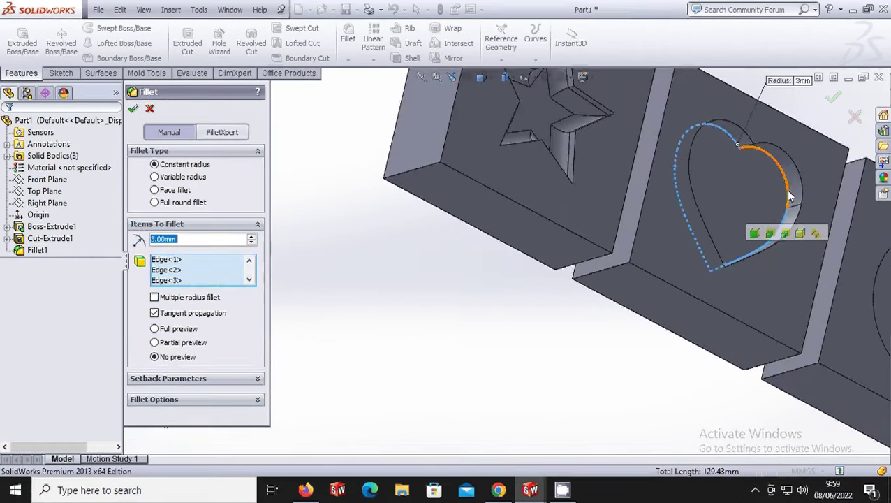
{"action": "middle_click_drag", "start_coordinate": [787, 191], "coordinate": [693, 200]}
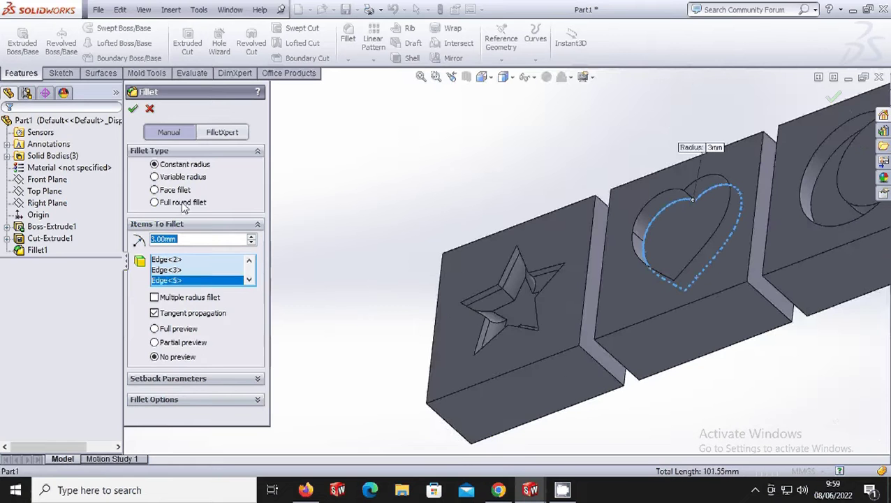
{"action": "left_click", "coordinate": [133, 109]}
{"action": "middle_click_drag", "start_coordinate": [562, 278], "coordinate": [632, 279]}
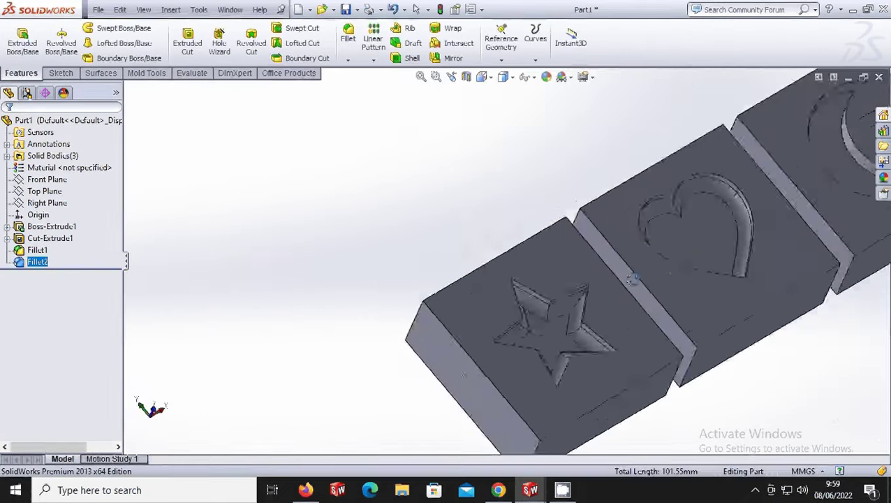
Step: Fillet both floor edges of the crescent pocket with a constant radius of 3 mm
{"action": "scroll", "coordinate": [628, 285], "scroll_direction": "up", "scroll_amount": 3}
{"action": "scroll", "coordinate": [736, 221], "scroll_direction": "down", "scroll_amount": 3}
{"action": "middle_click_drag", "start_coordinate": [681, 216], "coordinate": [609, 187]}
{"action": "left_click", "coordinate": [348, 36]}
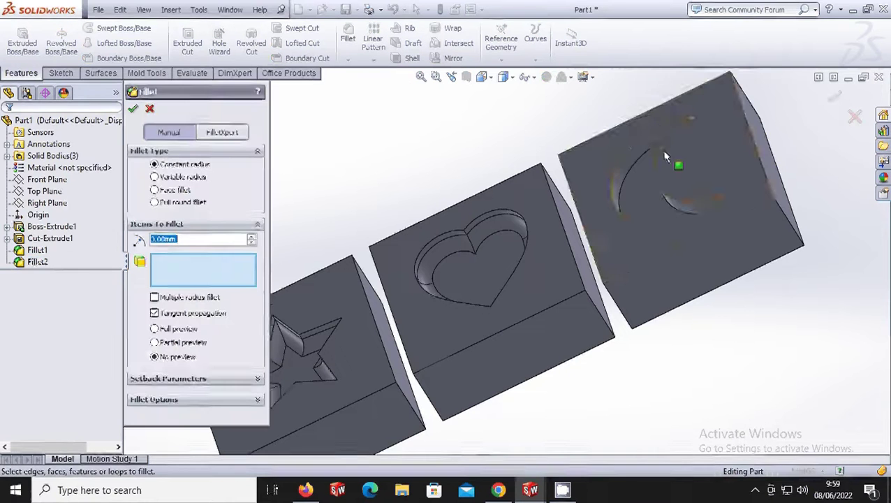
{"action": "scroll", "coordinate": [621, 158], "scroll_direction": "down", "scroll_amount": 3}
{"action": "left_click", "coordinate": [619, 158]}
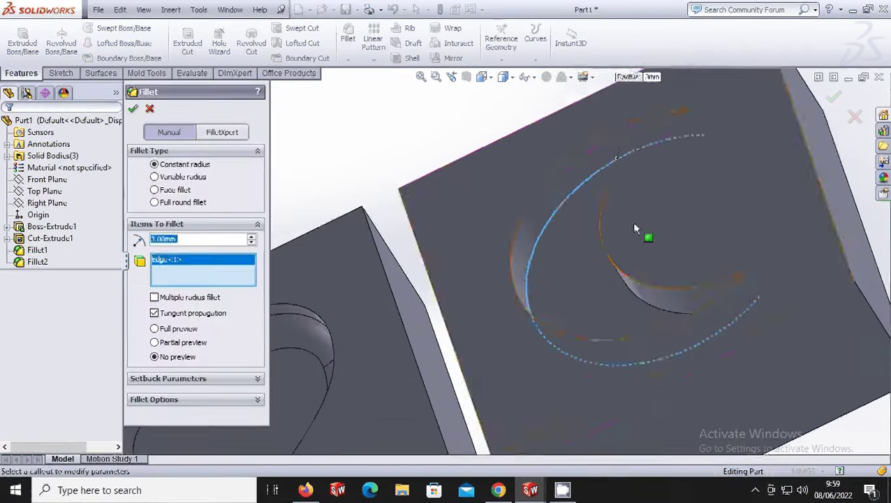
{"action": "middle_click_drag", "start_coordinate": [632, 221], "coordinate": [618, 204]}
{"action": "scroll", "coordinate": [540, 216], "scroll_direction": "down", "scroll_amount": 1}
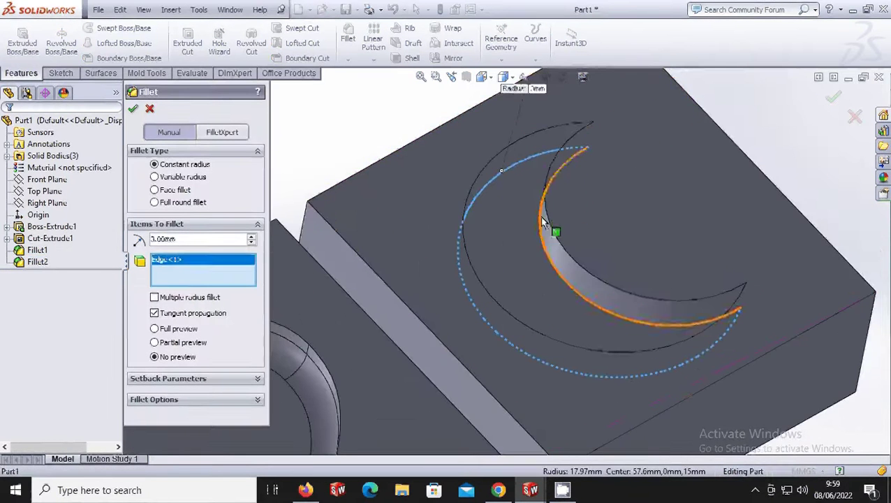
{"action": "left_click", "coordinate": [543, 220]}
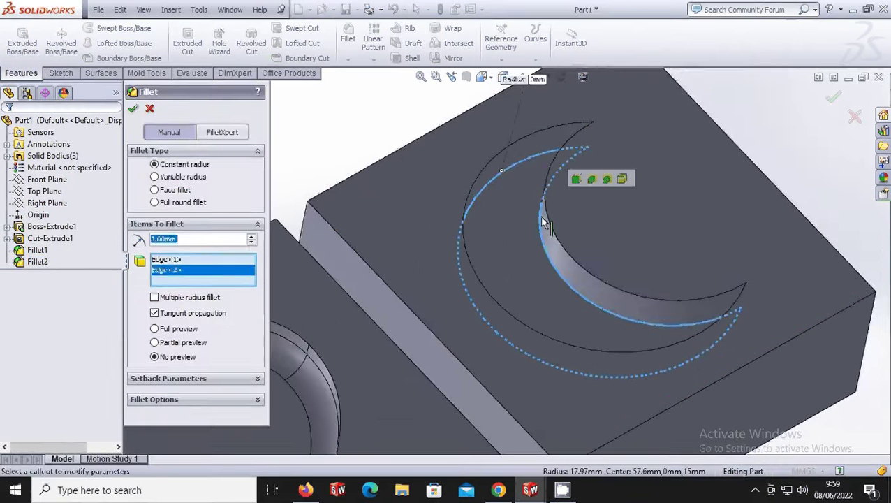
{"action": "left_click", "coordinate": [133, 109]}
Step: Examine the filleted pockets of all three blocks from several sides and in the trimetric view
{"action": "scroll", "coordinate": [408, 266], "scroll_direction": "up", "scroll_amount": 5}
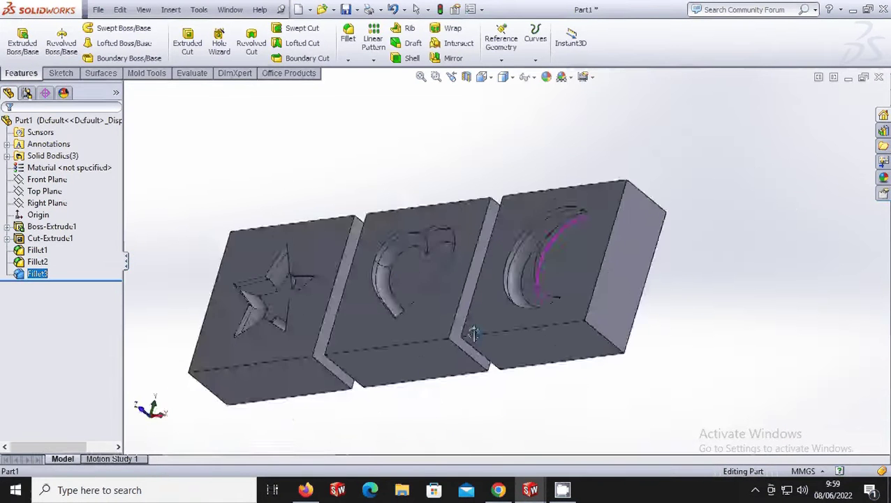
{"action": "middle_click_drag", "start_coordinate": [474, 334], "coordinate": [451, 272]}
{"action": "scroll", "coordinate": [454, 178], "scroll_direction": "up", "scroll_amount": 3}
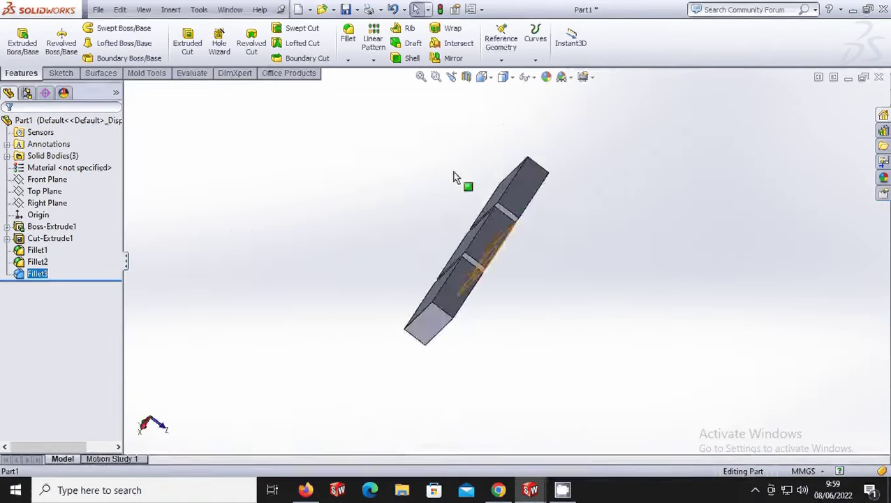
{"action": "left_click", "coordinate": [483, 78]}
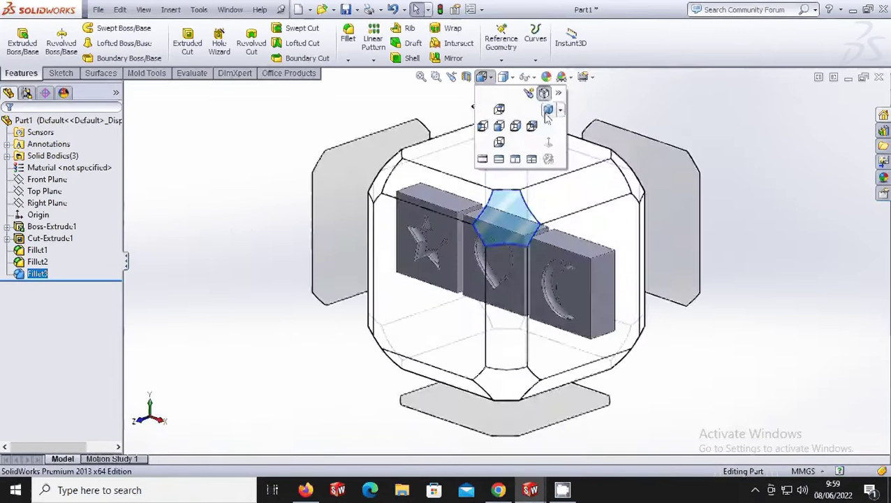
{"action": "left_click", "coordinate": [548, 111]}
{"action": "scroll", "coordinate": [470, 292], "scroll_direction": "down", "scroll_amount": 1}
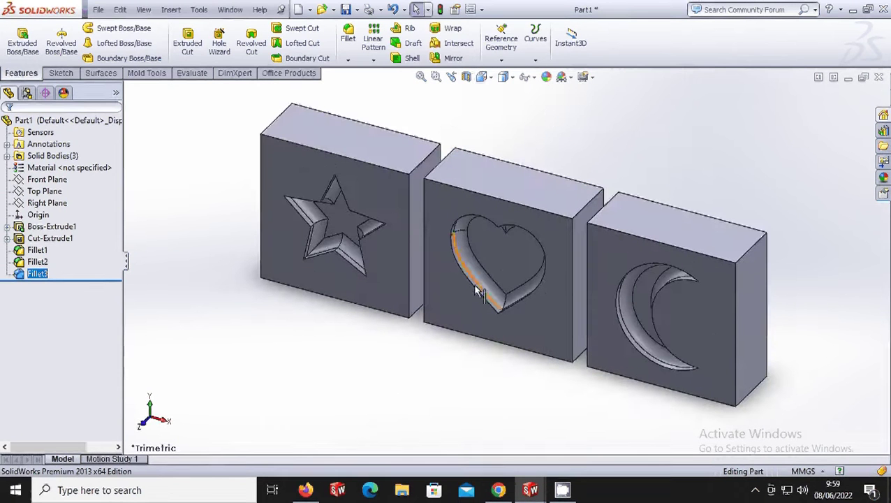
Step: Open a sketch on the star block's front face and draw a vertical centerline about 16.5 mm long from the lower edge's midpoint to the star's lower notch
{"action": "left_click", "coordinate": [489, 78]}
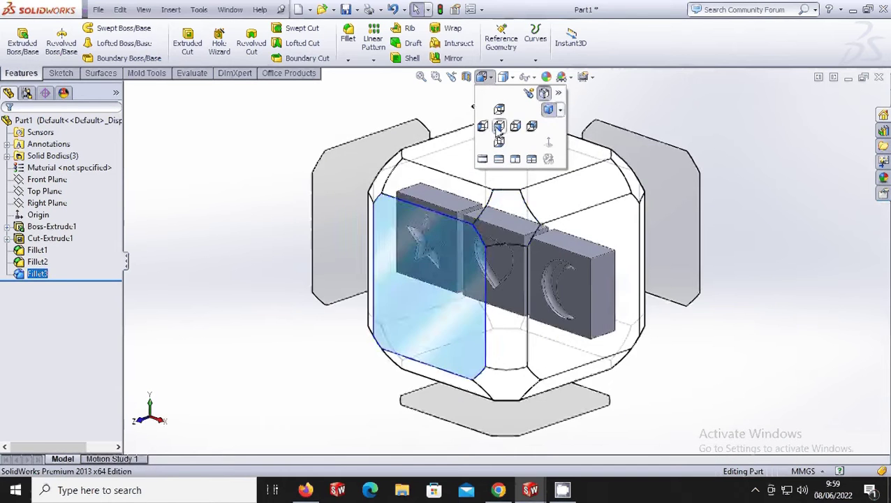
{"action": "left_click", "coordinate": [434, 329]}
{"action": "scroll", "coordinate": [372, 303], "scroll_direction": "down", "scroll_amount": 3}
{"action": "right_click", "coordinate": [372, 302]}
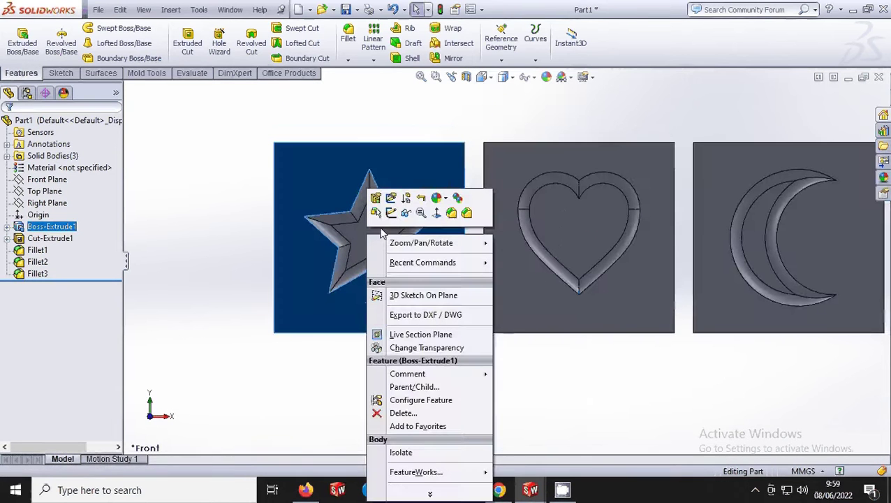
{"action": "left_click", "coordinate": [419, 293]}
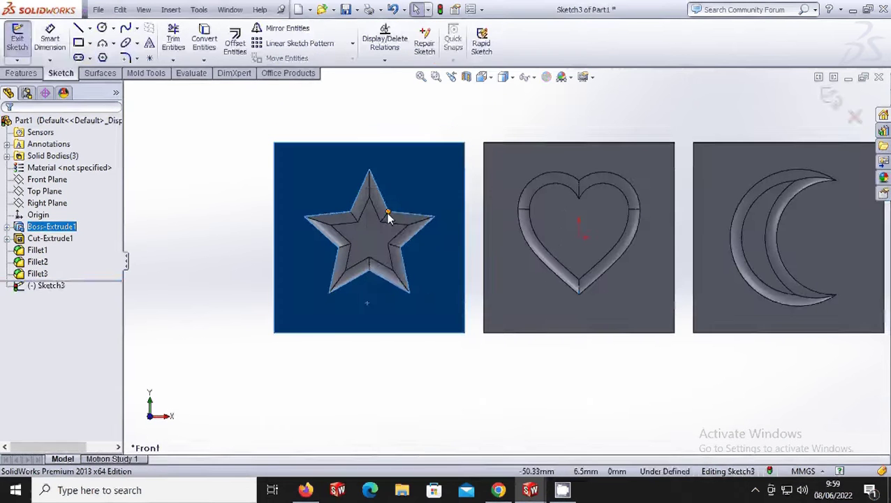
{"action": "left_click", "coordinate": [90, 28]}
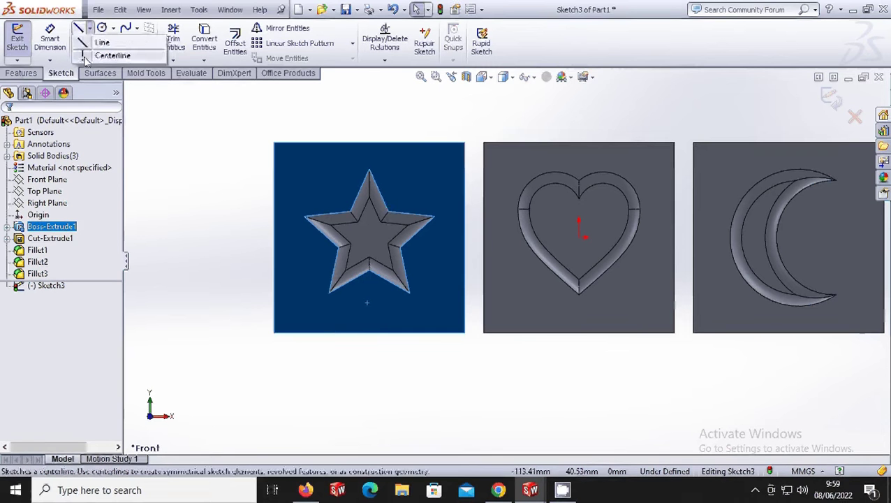
{"action": "left_click", "coordinate": [91, 54]}
{"action": "left_click", "coordinate": [369, 333]}
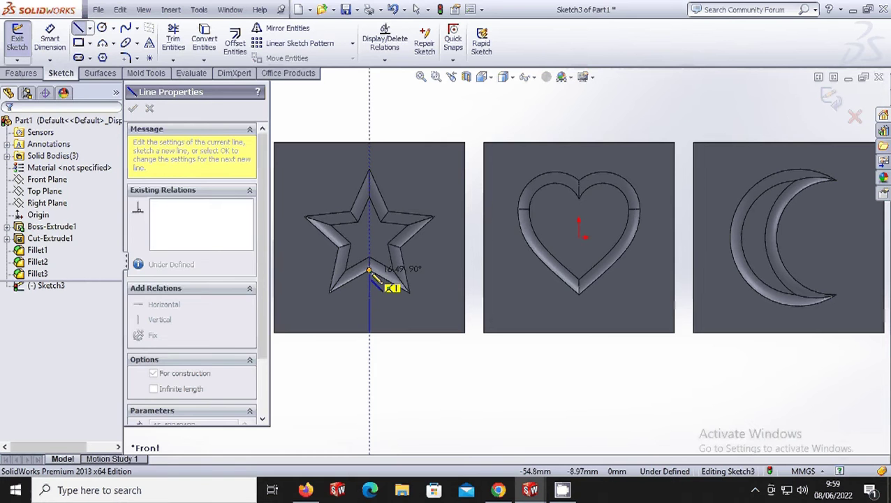
{"action": "left_click", "coordinate": [369, 271]}
{"action": "key", "text": "Escape"}
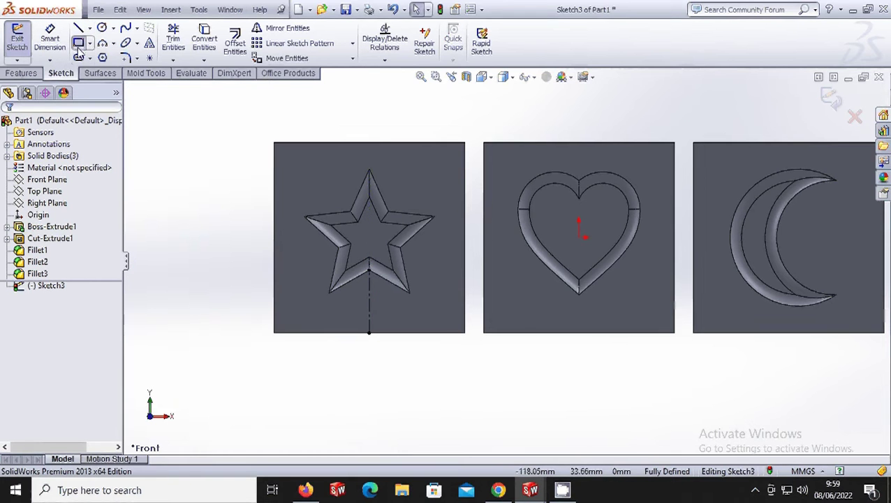
Step: Sketch a corner rectangle about 3.3 mm wide and 20.7 mm high around the centerline, from the block's lower edge into the star
{"action": "left_click", "coordinate": [79, 44]}
{"action": "scroll", "coordinate": [396, 359], "scroll_direction": "down", "scroll_amount": 3}
{"action": "left_click", "coordinate": [396, 355]}
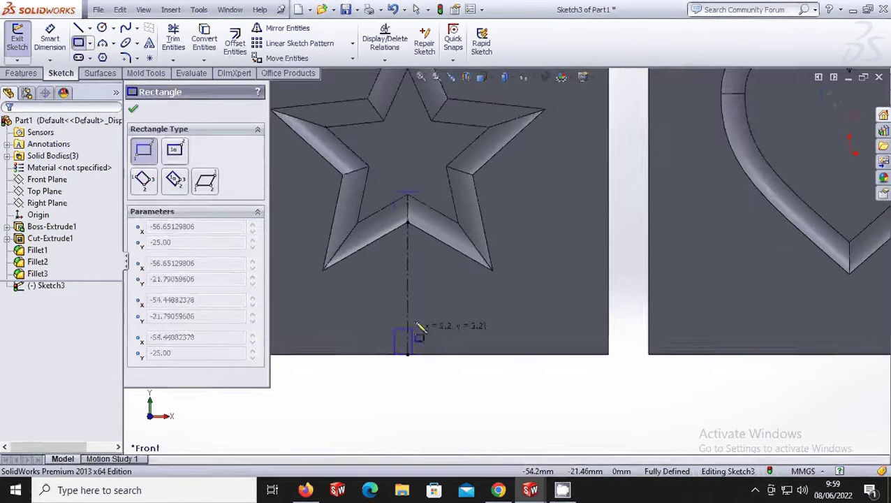
{"action": "left_click", "coordinate": [421, 188]}
{"action": "key", "text": "Escape"}
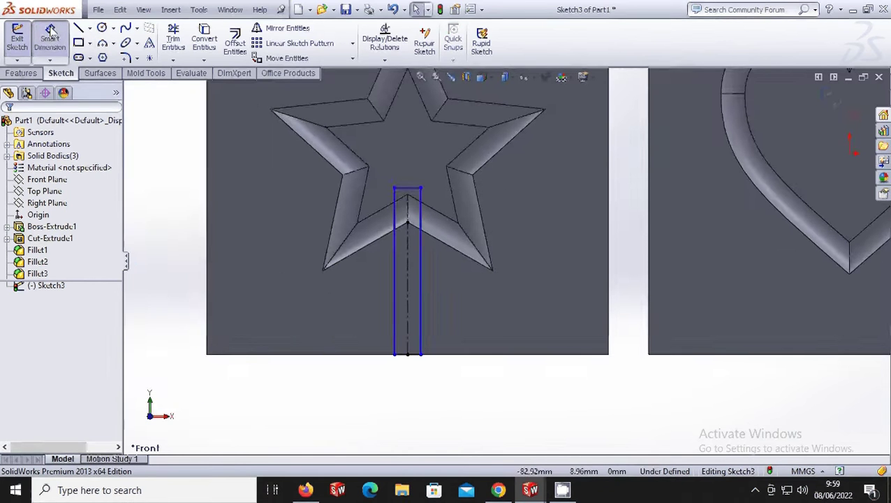
Step: Dimension the width of the rectangle under the star as 2 mm
{"action": "left_click", "coordinate": [51, 31]}
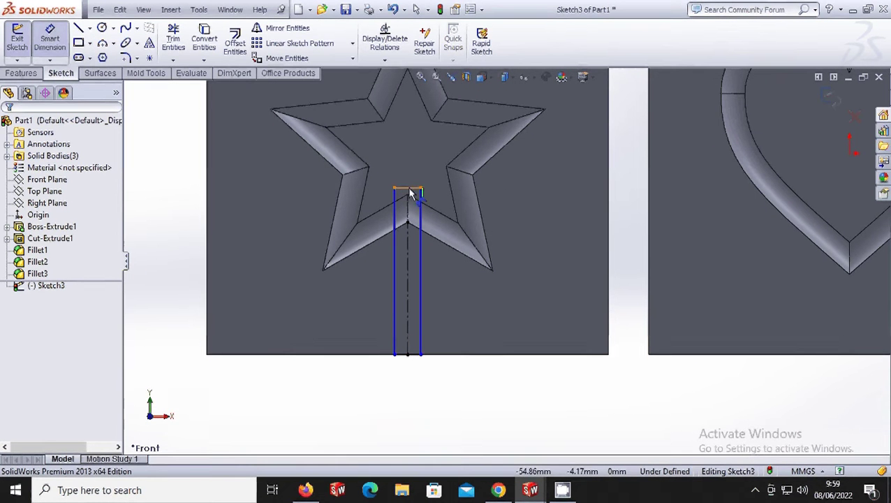
{"action": "left_click", "coordinate": [412, 194]}
{"action": "left_click", "coordinate": [413, 185]}
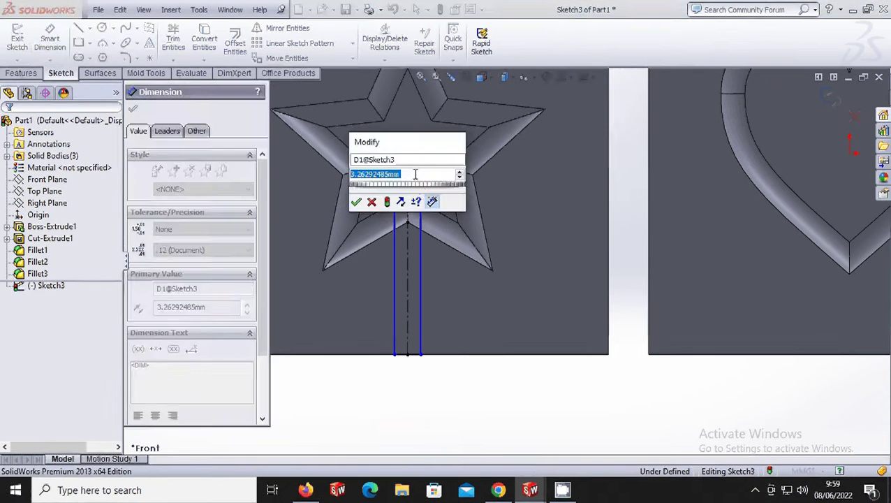
{"action": "type", "text": "2"}
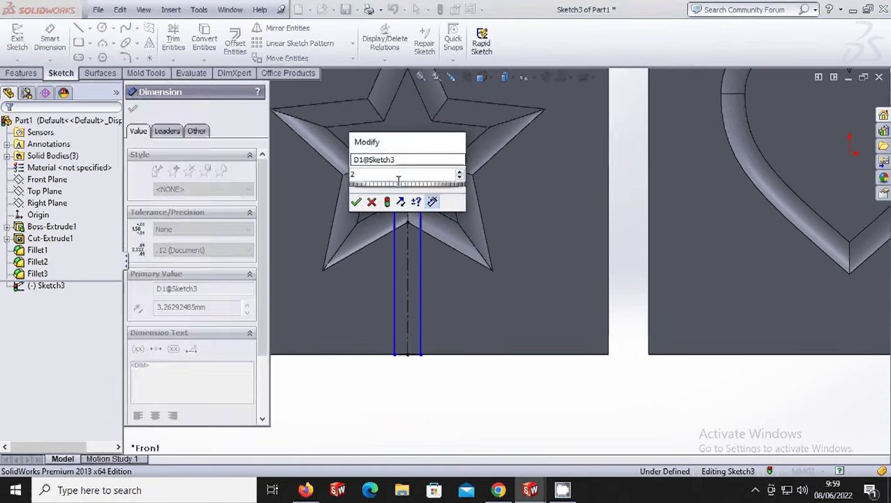
{"action": "left_click", "coordinate": [356, 201]}
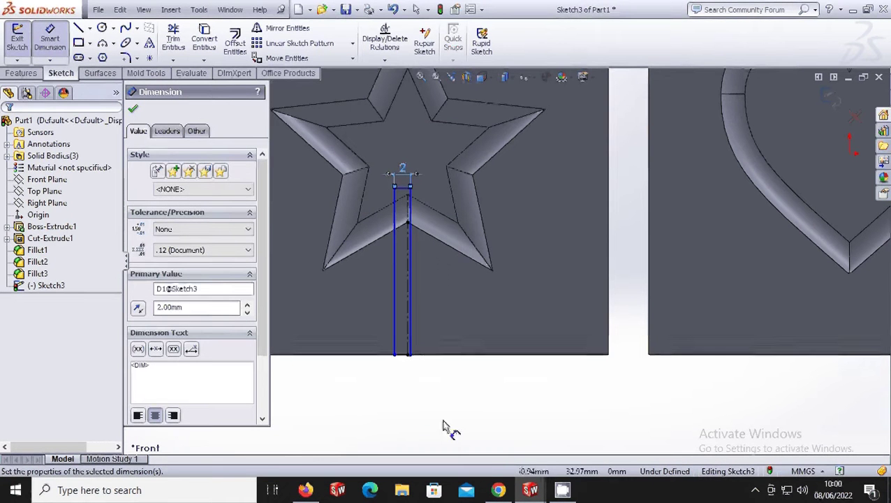
Step: Dimension the rectangle's lower right corner 1 mm from the centerline's lower endpoint to centre it below the star
{"action": "scroll", "coordinate": [408, 261], "scroll_direction": "down", "scroll_amount": 5}
{"action": "scroll", "coordinate": [387, 341], "scroll_direction": "down", "scroll_amount": 3}
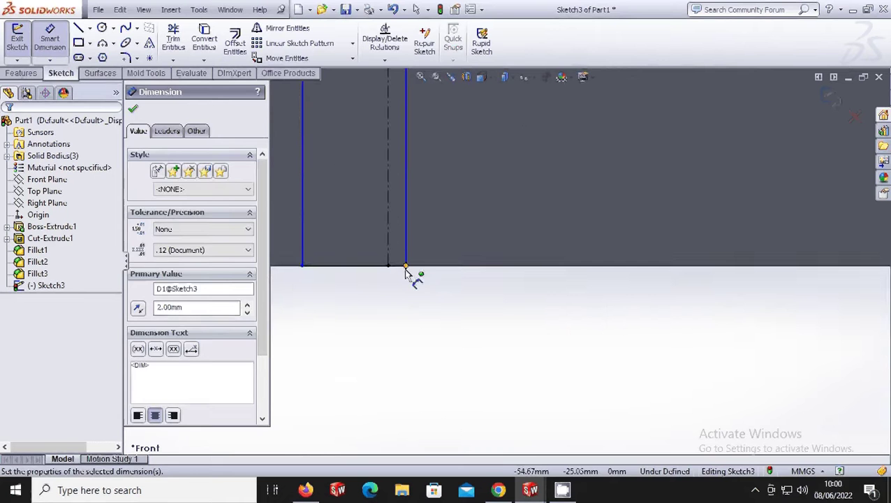
{"action": "left_click", "coordinate": [406, 265]}
{"action": "left_click", "coordinate": [388, 265]}
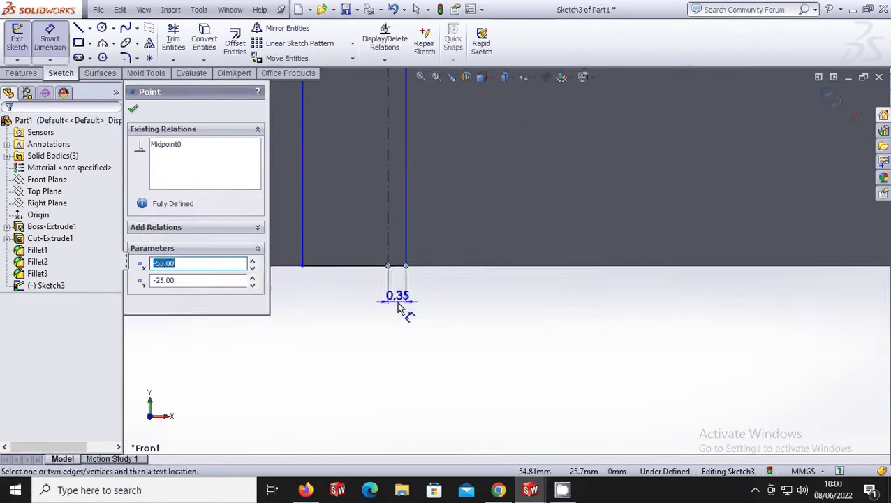
{"action": "left_click", "coordinate": [404, 308]}
{"action": "type", "text": "1"}
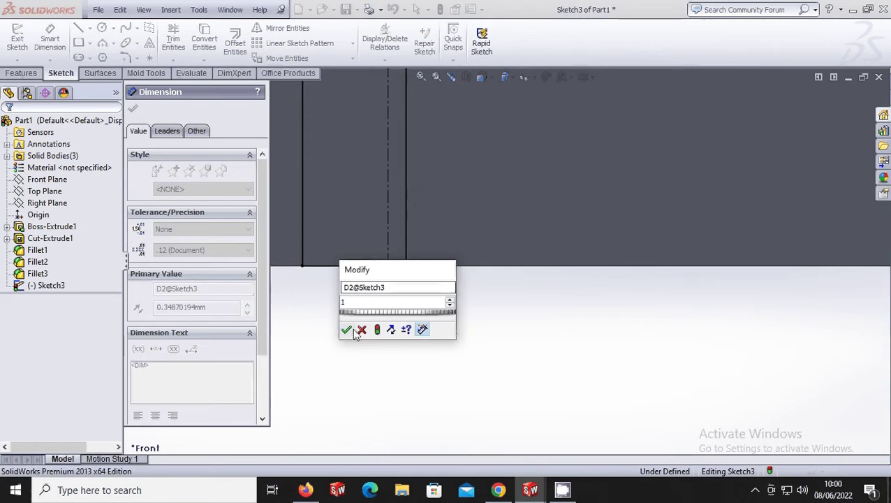
{"action": "left_click", "coordinate": [346, 331]}
{"action": "scroll", "coordinate": [466, 338], "scroll_direction": "up", "scroll_amount": 5}
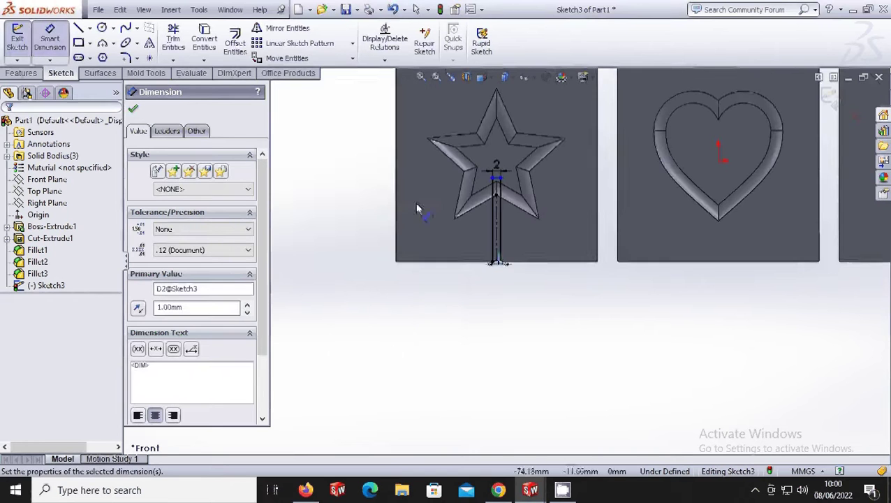
{"action": "left_click", "coordinate": [133, 109]}
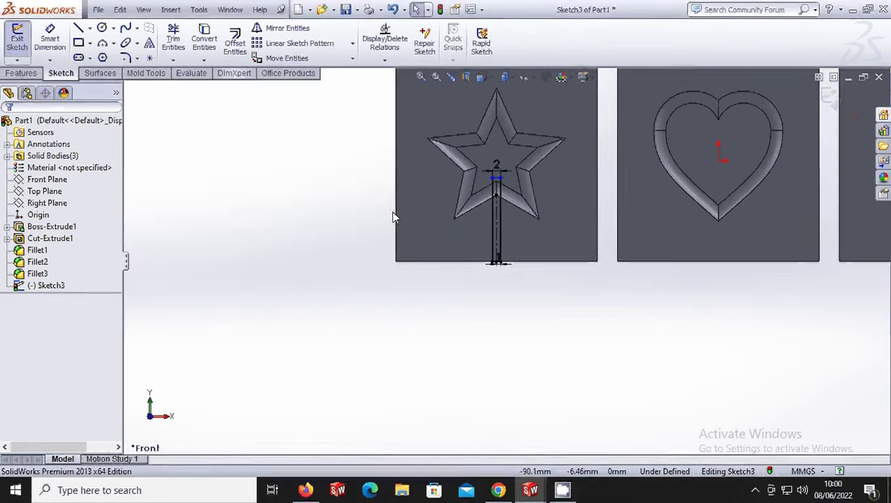
Step: Copy the rectangle with its centerline and dimensions to the heart and crescent blocks, using the blocks' lower left corners as reference points
{"action": "left_click_drag", "start_coordinate": [536, 292], "coordinate": [456, 171]}
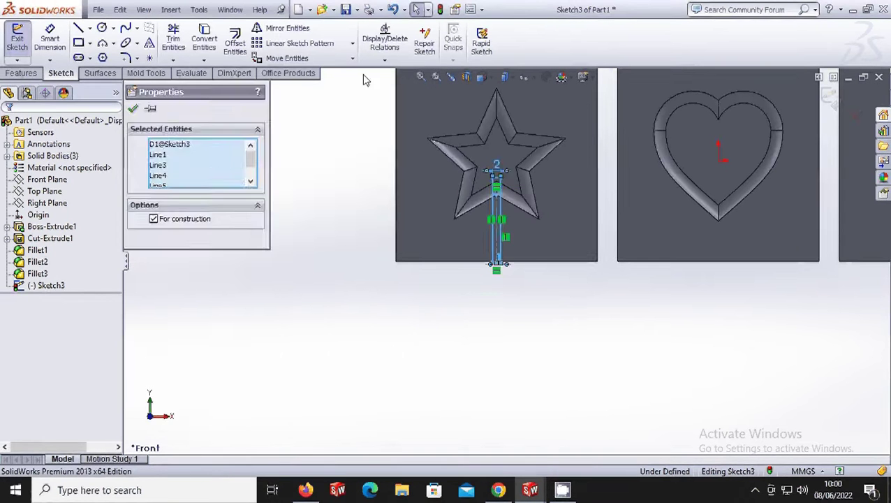
{"action": "left_click", "coordinate": [352, 58]}
{"action": "left_click", "coordinate": [296, 86]}
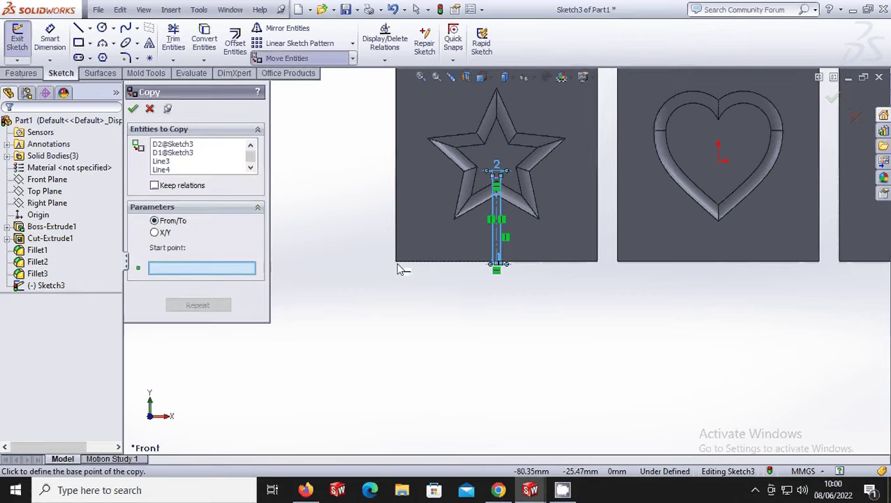
{"action": "left_click", "coordinate": [396, 262]}
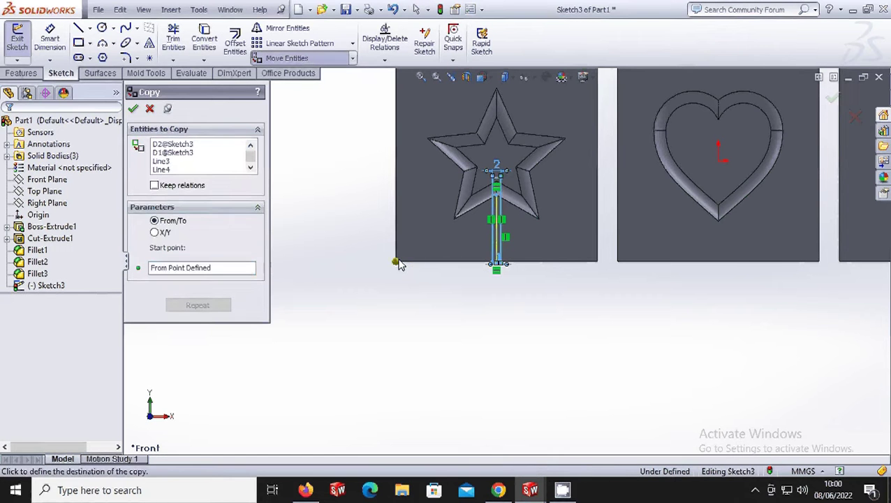
{"action": "left_click", "coordinate": [616, 262]}
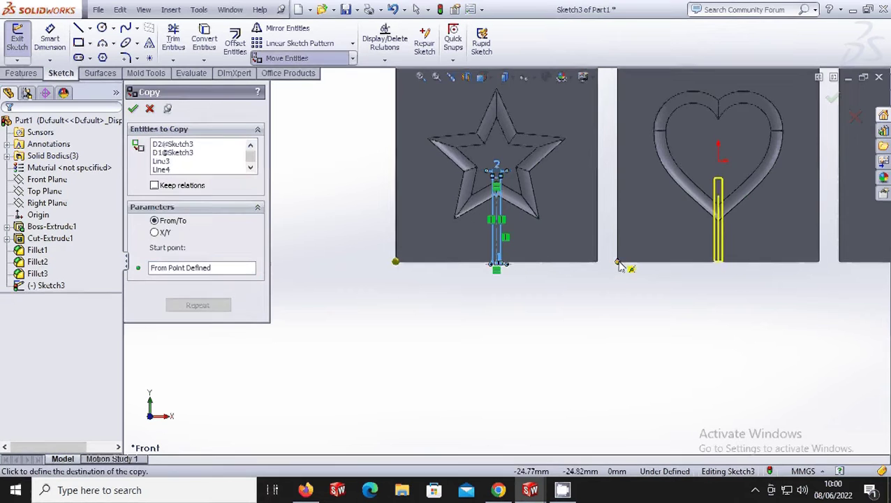
{"action": "scroll", "coordinate": [608, 259], "scroll_direction": "up", "scroll_amount": 2}
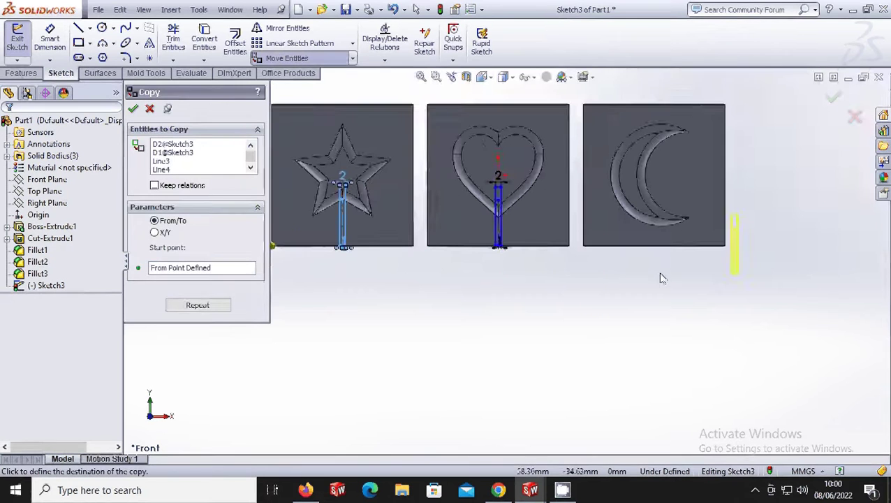
{"action": "left_click", "coordinate": [584, 247]}
{"action": "scroll", "coordinate": [654, 227], "scroll_direction": "down", "scroll_amount": 3}
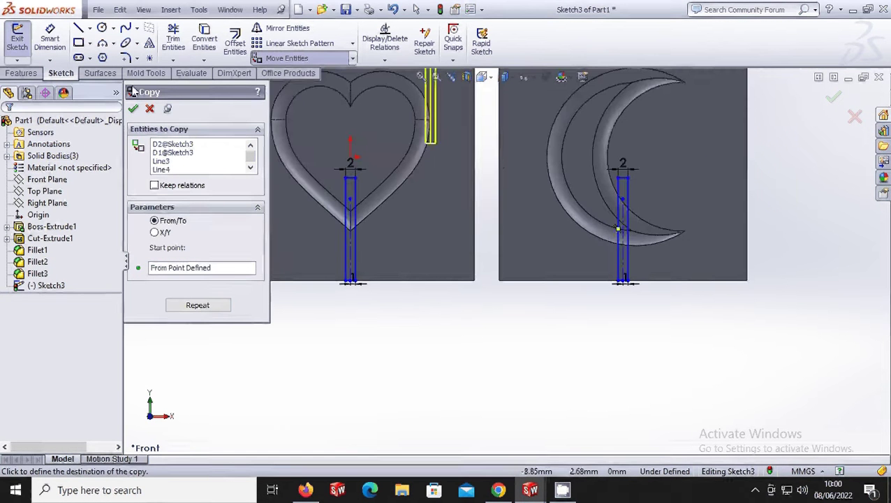
Step: Dimension the upper edge of the crescent block's rectangle 15 mm above the block's lower edge
{"action": "left_click", "coordinate": [49, 38]}
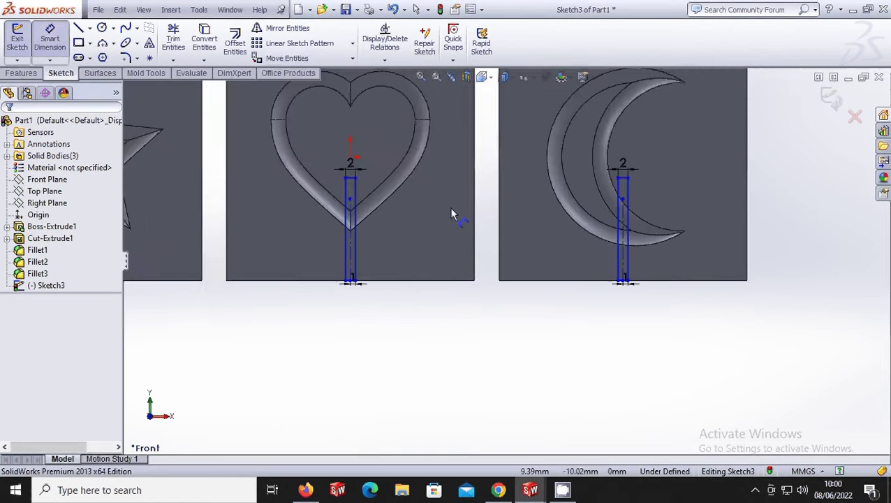
{"action": "left_click", "coordinate": [621, 177]}
{"action": "left_click", "coordinate": [659, 280]}
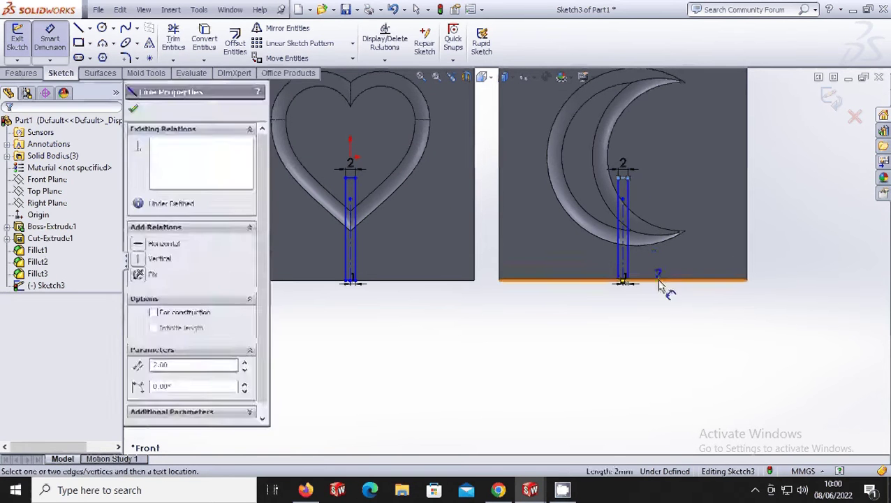
{"action": "left_click", "coordinate": [709, 241]}
{"action": "type", "text": "15"}
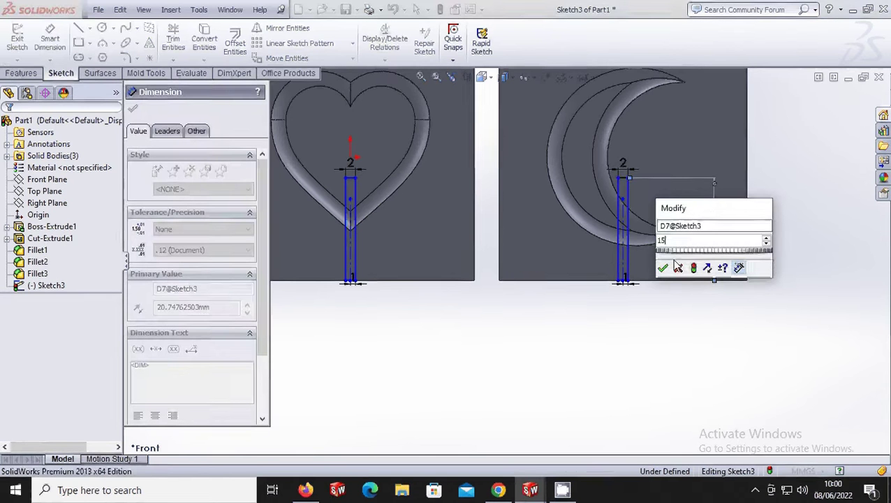
{"action": "left_click", "coordinate": [664, 269]}
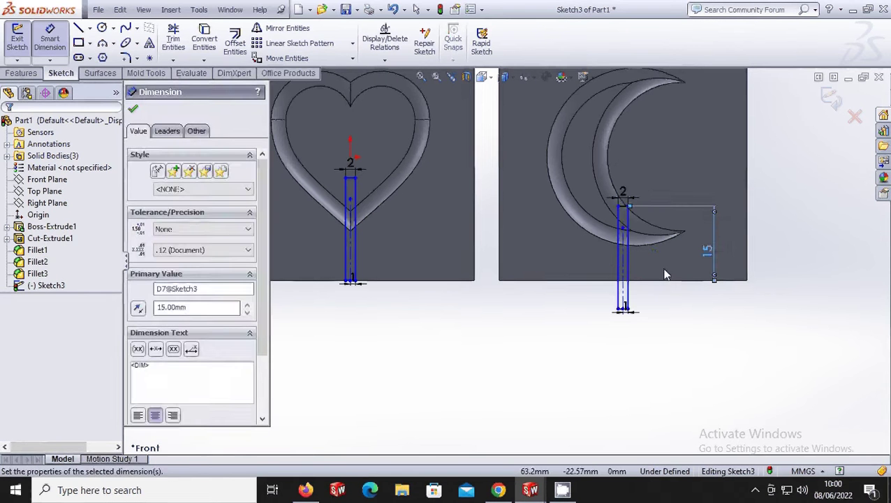
Step: Set the height dimension from the crescent block's lower edge to its rectangle's upper edge to 12 mm
{"action": "double_click", "coordinate": [709, 251]}
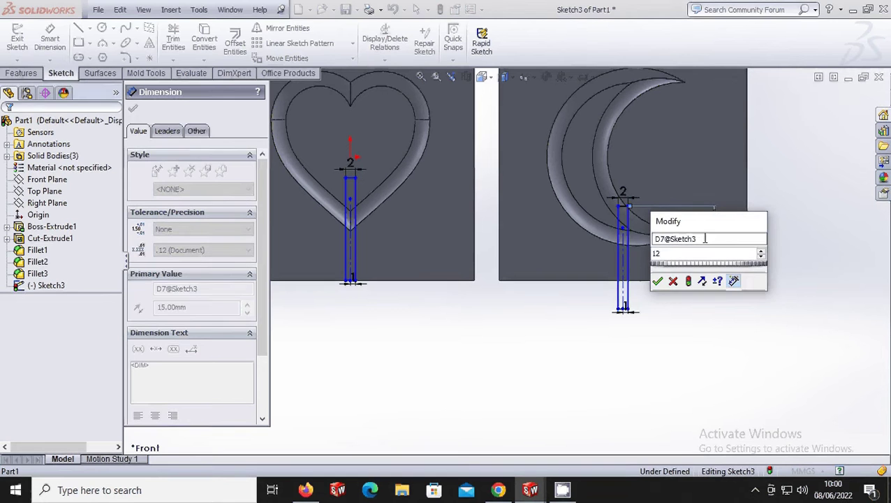
{"action": "left_click", "coordinate": [657, 283]}
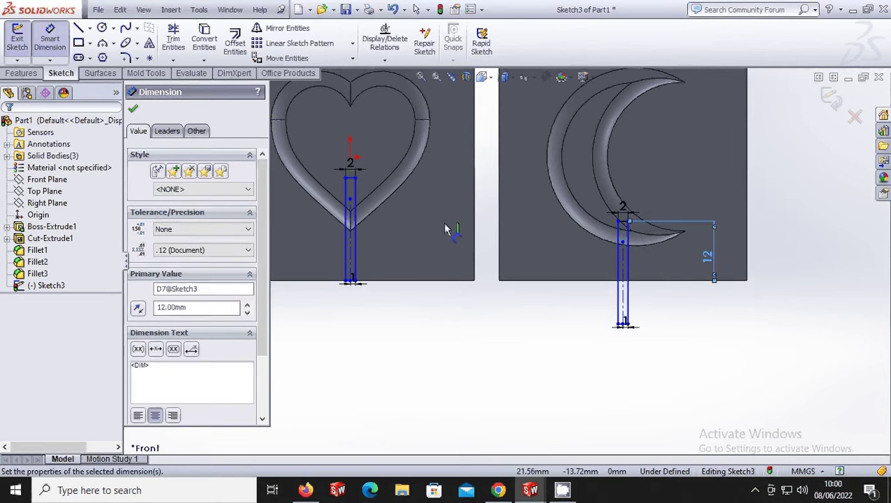
{"action": "left_click", "coordinate": [133, 108]}
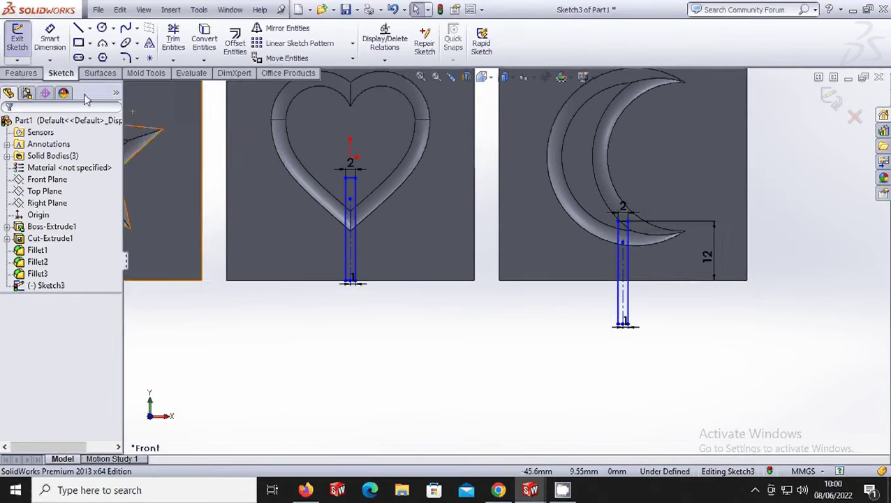
Step: Cut the three channel rectangles 3 mm deep into the blocks with a blind Extruded Cut
{"action": "left_click", "coordinate": [20, 73]}
{"action": "left_click", "coordinate": [187, 44]}
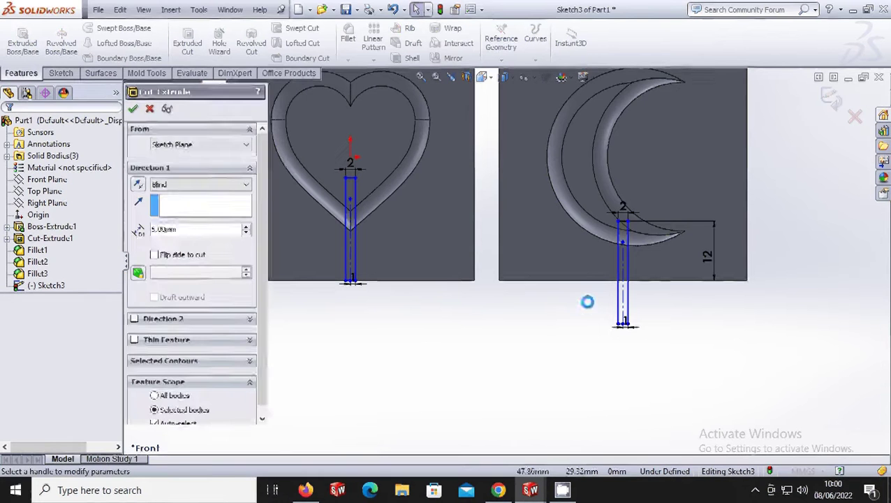
{"action": "middle_click_drag", "start_coordinate": [579, 265], "coordinate": [525, 233]}
{"action": "scroll", "coordinate": [462, 221], "scroll_direction": "down", "scroll_amount": 1}
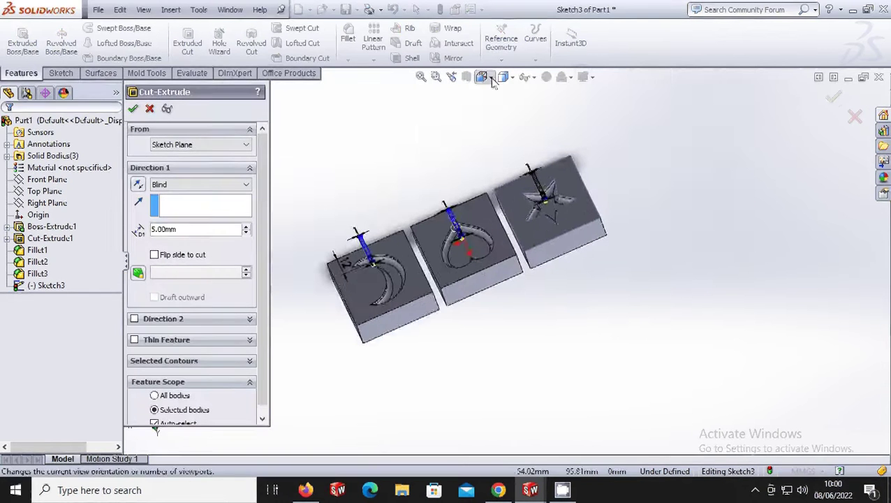
{"action": "left_click", "coordinate": [481, 76]}
{"action": "left_click", "coordinate": [549, 111]}
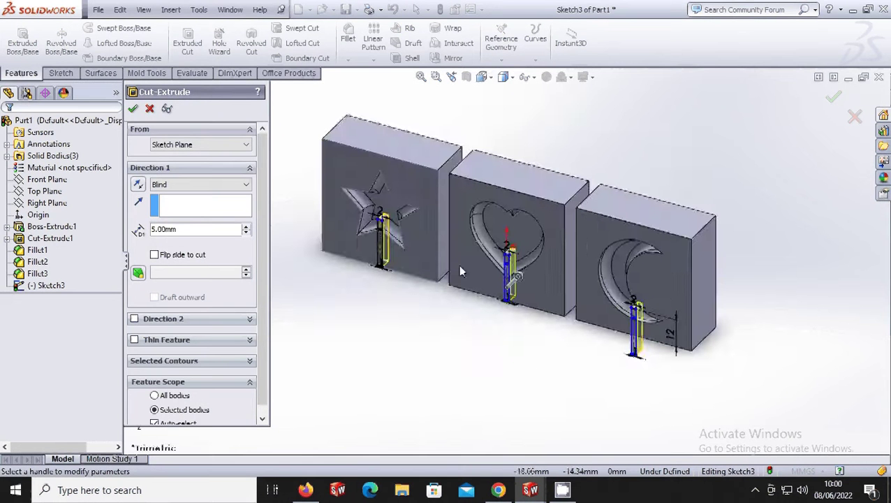
{"action": "left_click_drag", "start_coordinate": [185, 231], "coordinate": [154, 233]}
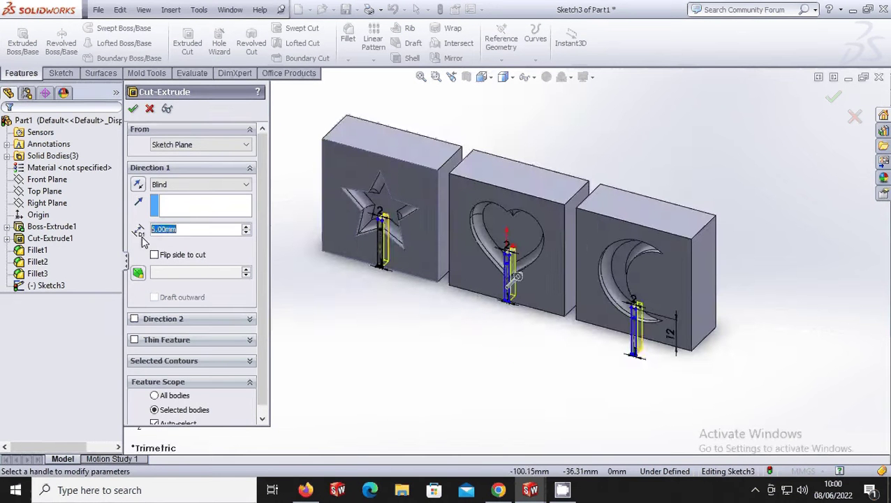
{"action": "type", "text": "3"}
{"action": "key", "text": "Return"}
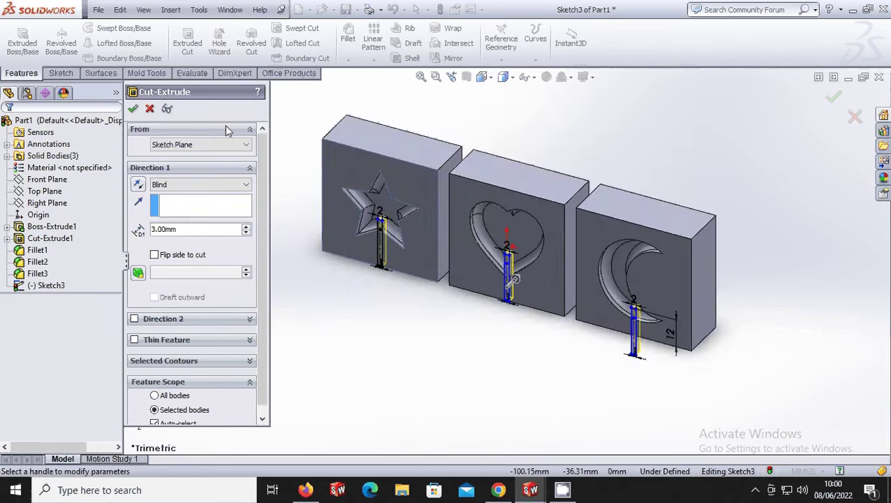
{"action": "left_click", "coordinate": [134, 109]}
{"action": "scroll", "coordinate": [517, 274], "scroll_direction": "up", "scroll_amount": 4}
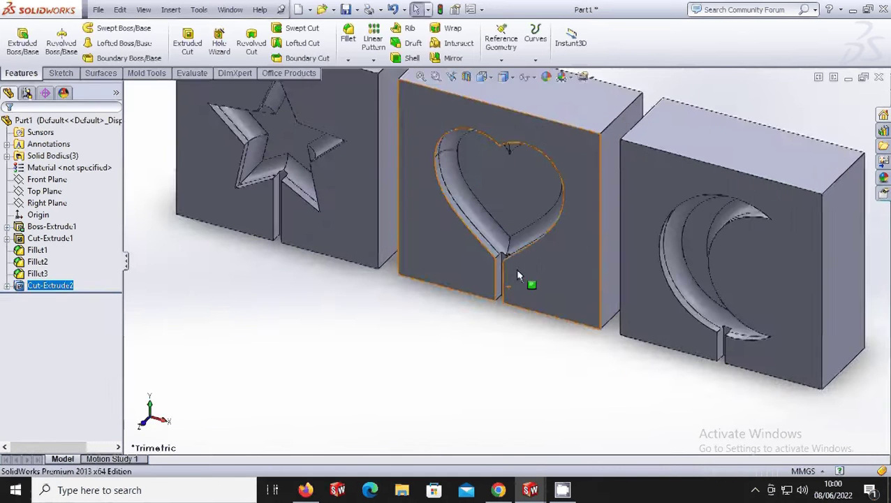
{"action": "middle_click_drag", "start_coordinate": [518, 275], "coordinate": [509, 222]}
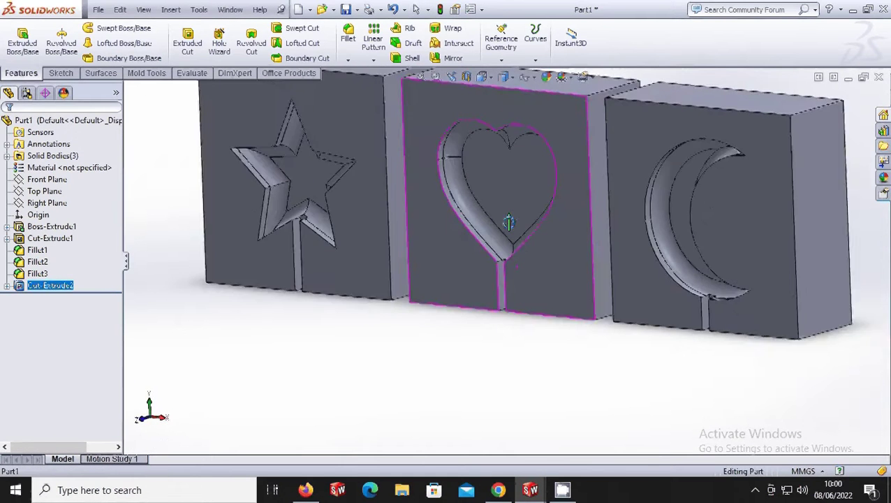
{"action": "scroll", "coordinate": [489, 230], "scroll_direction": "down", "scroll_amount": 5}
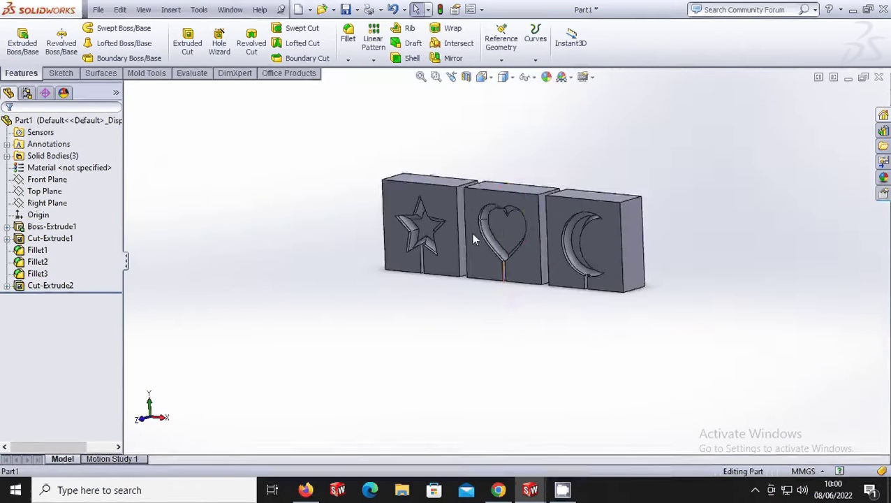
Step: Show the Top Plane and create a reference plane offset 12 mm from it, flipped to lie below it
{"action": "right_click", "coordinate": [43, 191]}
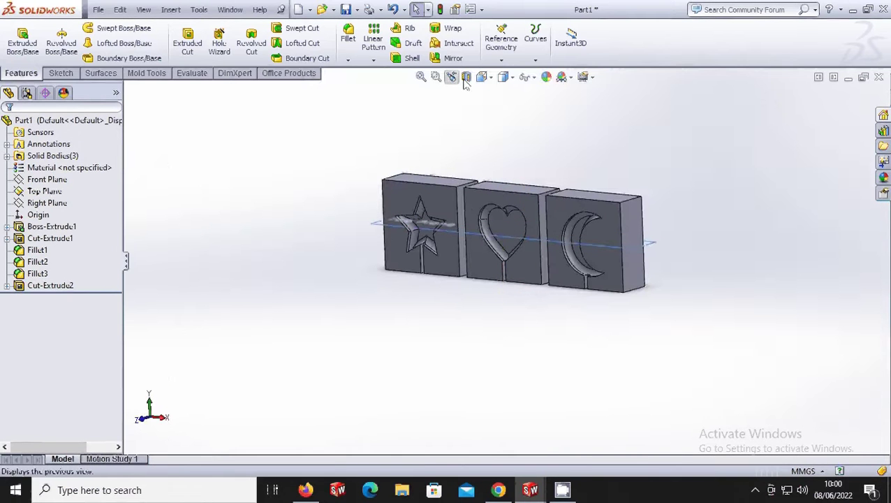
{"action": "left_click", "coordinate": [501, 60]}
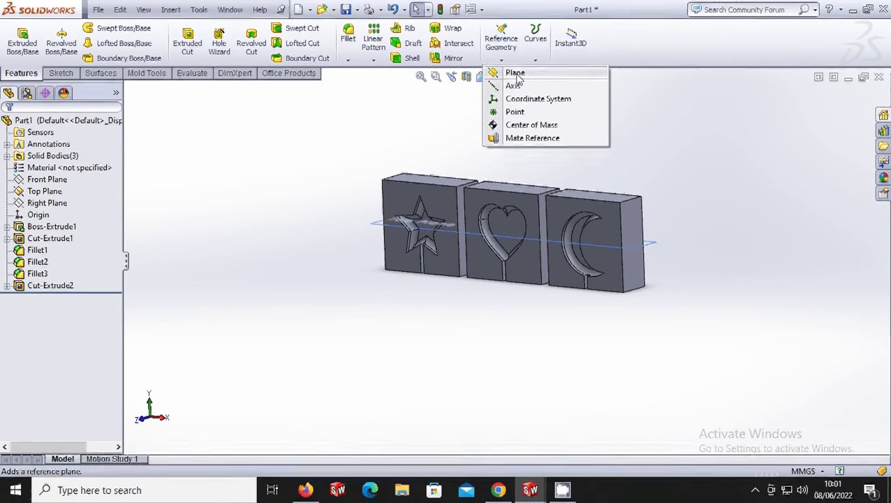
{"action": "left_click", "coordinate": [512, 72]}
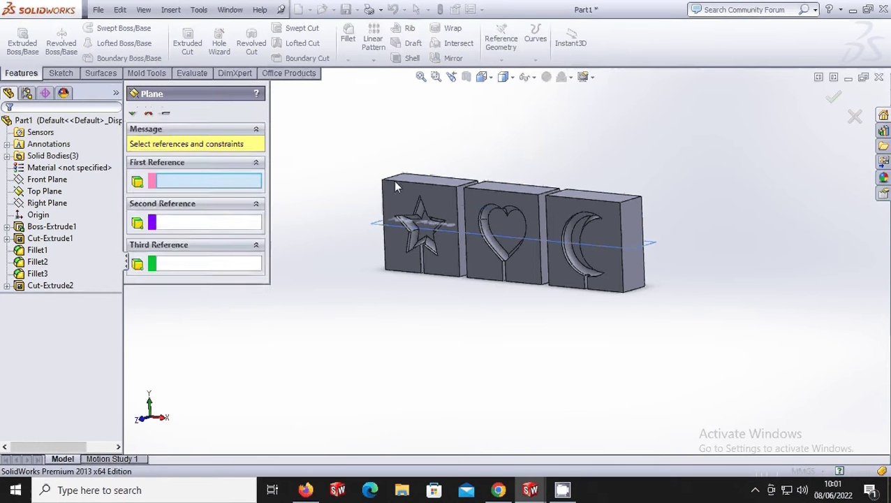
{"action": "left_click", "coordinate": [392, 229]}
{"action": "double_click", "coordinate": [187, 274]}
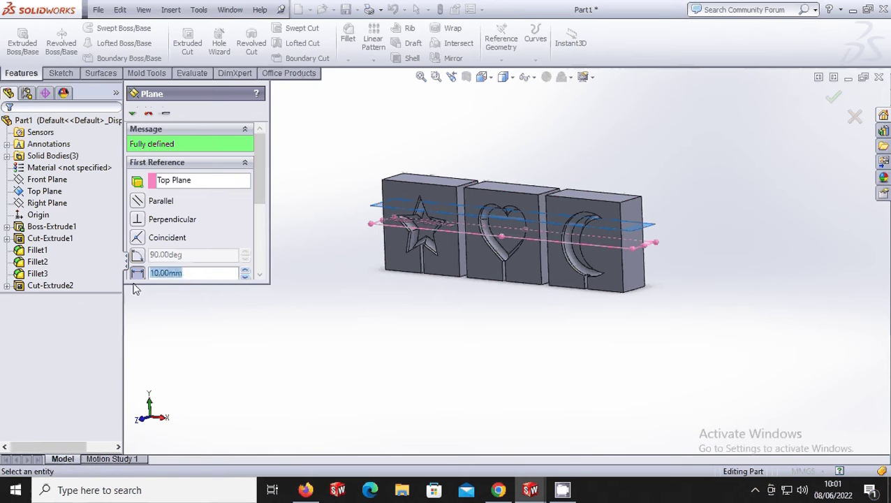
{"action": "type", "text": "12"}
{"action": "scroll", "coordinate": [264, 189], "scroll_direction": "down", "scroll_amount": 1}
{"action": "scroll", "coordinate": [264, 188], "scroll_direction": "down", "scroll_amount": 2}
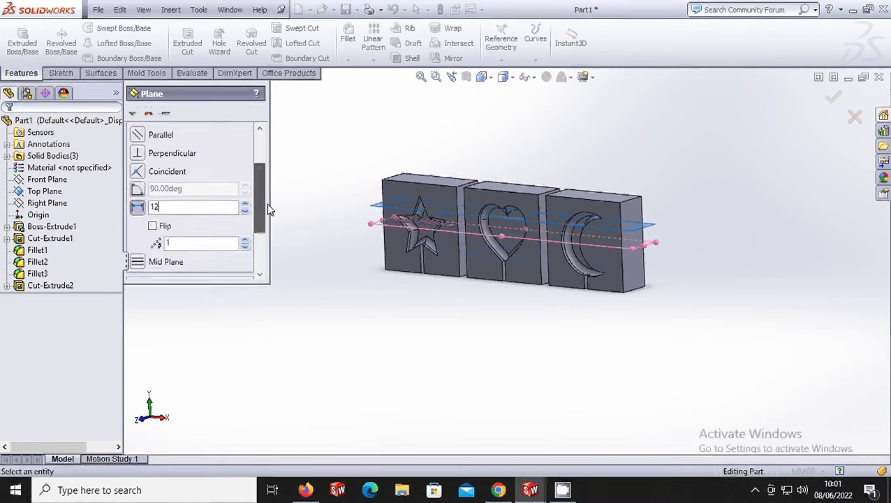
{"action": "left_click", "coordinate": [153, 227]}
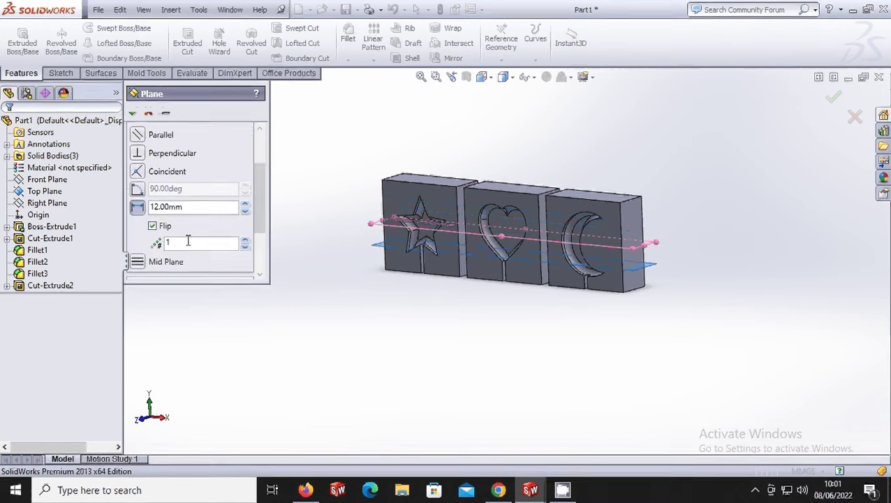
{"action": "scroll", "coordinate": [596, 294], "scroll_direction": "down", "scroll_amount": 5}
{"action": "scroll", "coordinate": [558, 221], "scroll_direction": "up", "scroll_amount": 5}
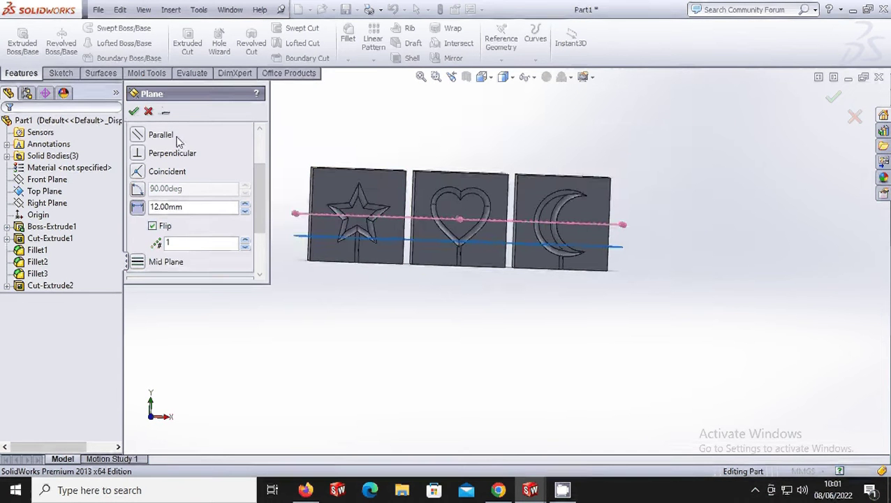
{"action": "left_click", "coordinate": [133, 111]}
Step: Hide the Top Plane so that only the new offset plane remains displayed
{"action": "middle_click_drag", "start_coordinate": [343, 229], "coordinate": [303, 244]}
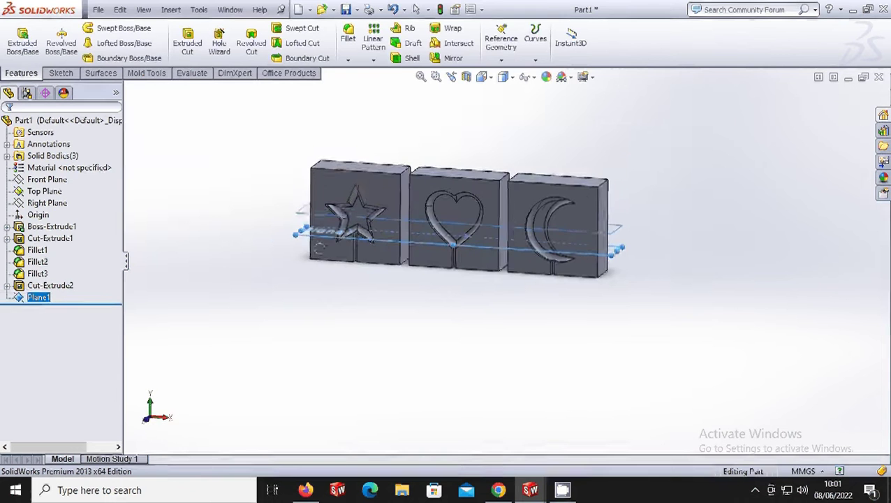
{"action": "right_click", "coordinate": [303, 213]}
{"action": "left_click", "coordinate": [332, 196]}
Step: Switch to the bottom view and start a new sketch on the offset plane
{"action": "middle_click_drag", "start_coordinate": [343, 200], "coordinate": [449, 131]}
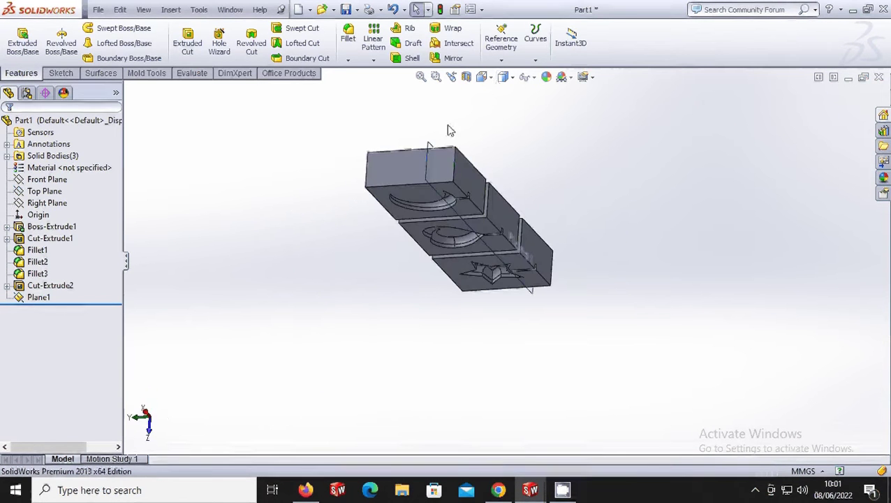
{"action": "left_click", "coordinate": [492, 78]}
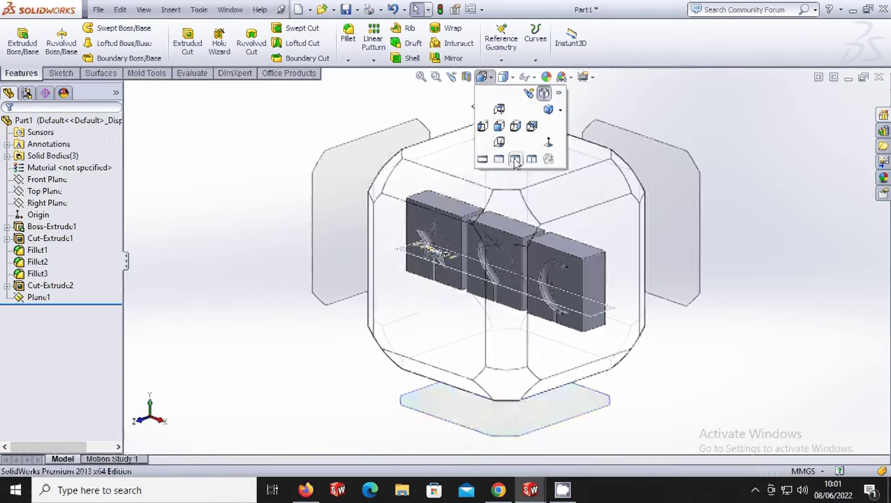
{"action": "left_click", "coordinate": [454, 402]}
{"action": "scroll", "coordinate": [439, 261], "scroll_direction": "down", "scroll_amount": 3}
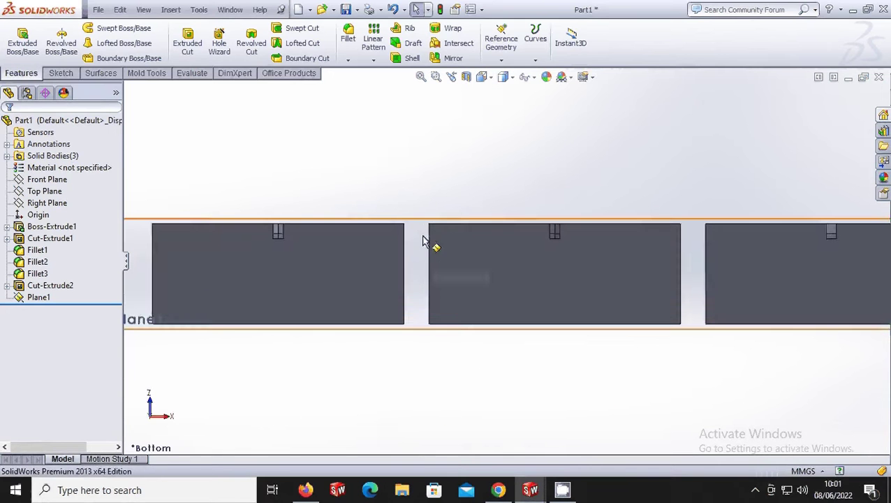
{"action": "scroll", "coordinate": [236, 263], "scroll_direction": "up", "scroll_amount": 3}
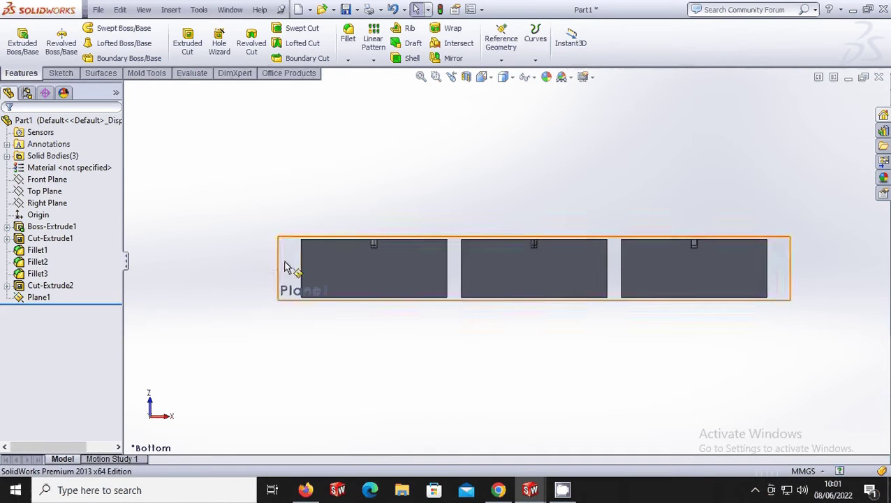
{"action": "right_click", "coordinate": [288, 264]}
{"action": "left_click", "coordinate": [304, 237]}
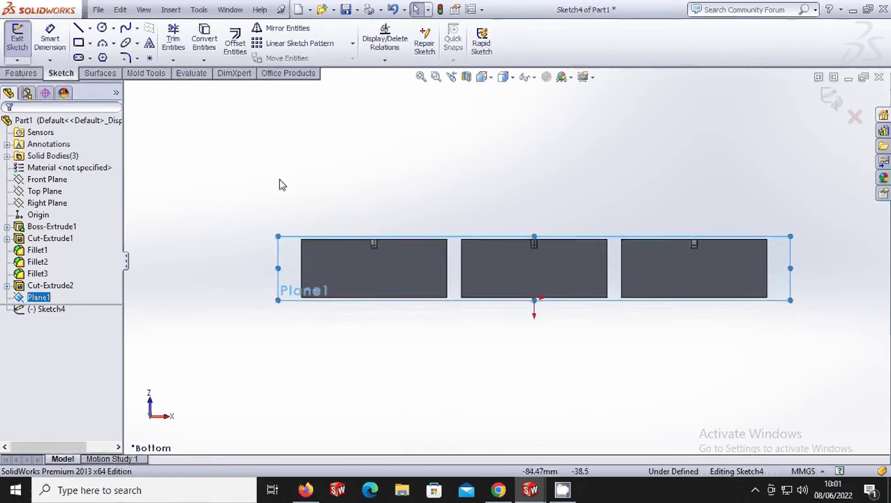
Step: Sketch a circle of 1 mm radius in the star block's channel, centred on the channel's midline 1 mm above its floor
{"action": "left_click", "coordinate": [102, 27]}
{"action": "scroll", "coordinate": [291, 161], "scroll_direction": "down", "scroll_amount": 2}
{"action": "scroll", "coordinate": [479, 322], "scroll_direction": "down", "scroll_amount": 8}
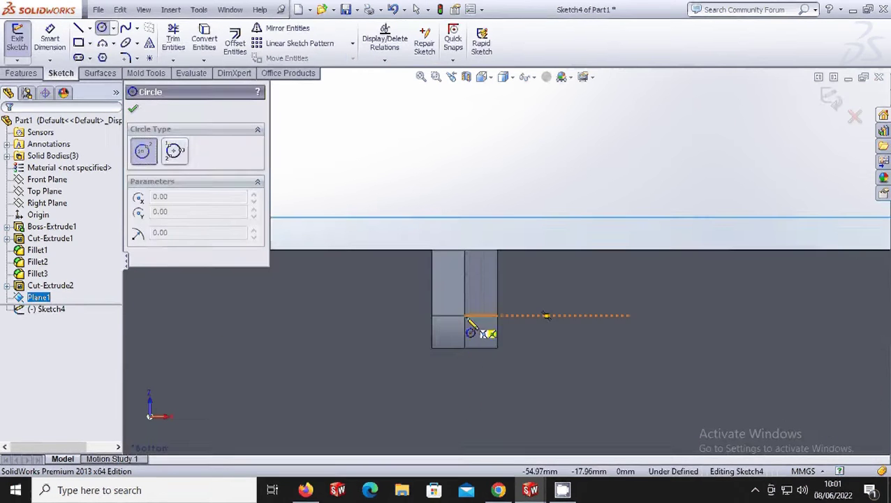
{"action": "left_click", "coordinate": [465, 314]}
{"action": "left_click", "coordinate": [487, 336]}
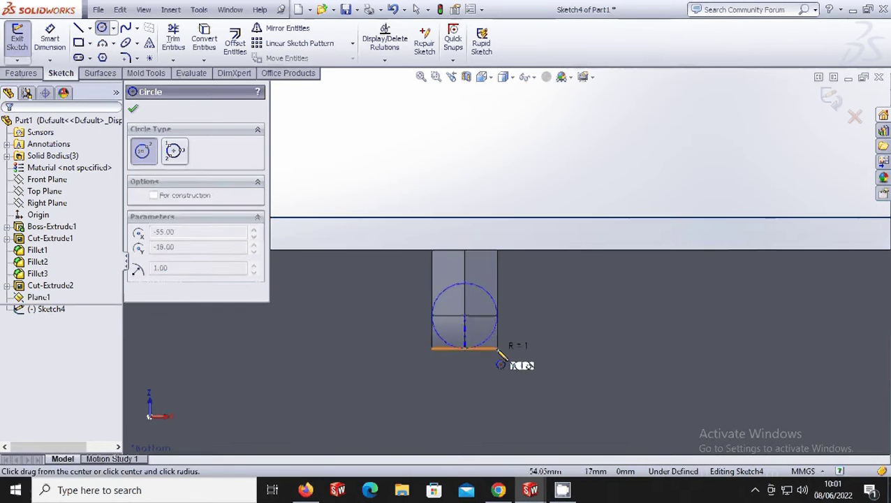
{"action": "left_click", "coordinate": [502, 357]}
Step: Sketch a circle of about 1.41 mm radius in the heart block's channel, centred on the midline and passing through the channel's floor corner
{"action": "scroll", "coordinate": [752, 281], "scroll_direction": "up", "scroll_amount": 3}
{"action": "scroll", "coordinate": [733, 285], "scroll_direction": "up", "scroll_amount": 2}
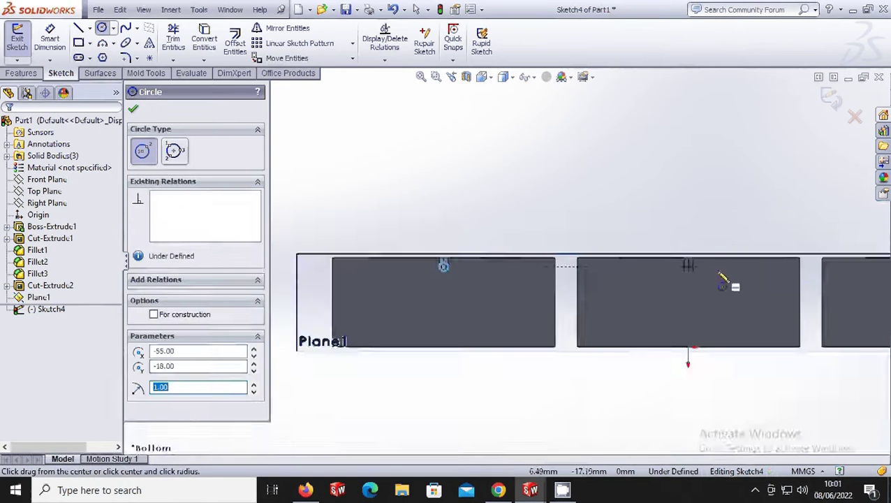
{"action": "scroll", "coordinate": [572, 283], "scroll_direction": "down", "scroll_amount": 5}
{"action": "left_click", "coordinate": [545, 248]}
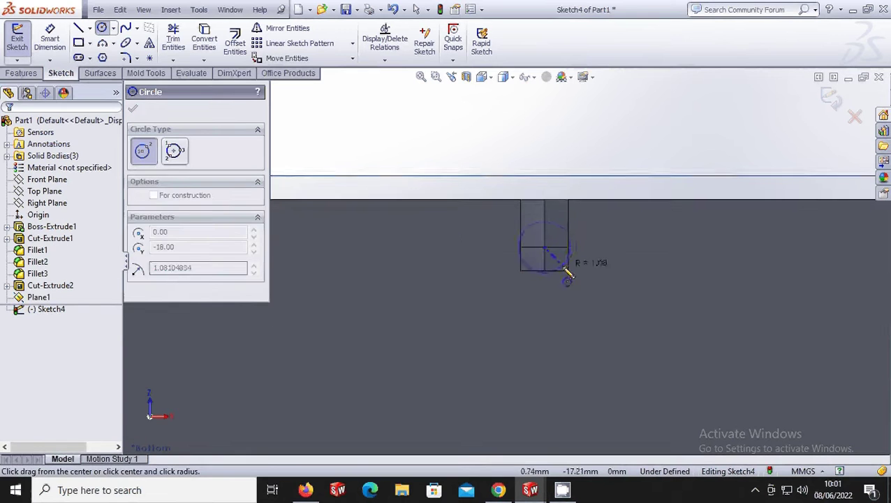
{"action": "left_click", "coordinate": [572, 282]}
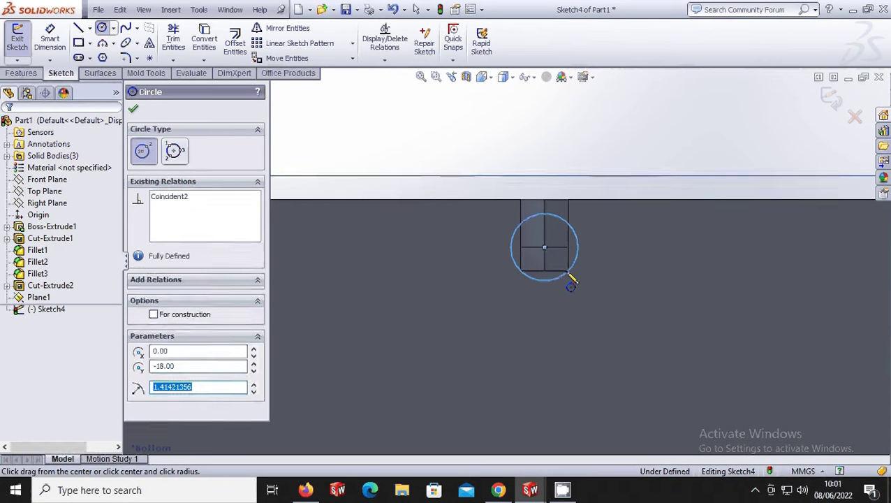
Step: Sketch a circle of 1 mm radius in the crescent block's channel, centred on the edge line and touching the channel floor
{"action": "scroll", "coordinate": [579, 308], "scroll_direction": "up", "scroll_amount": 7}
{"action": "scroll", "coordinate": [760, 262], "scroll_direction": "down", "scroll_amount": 6}
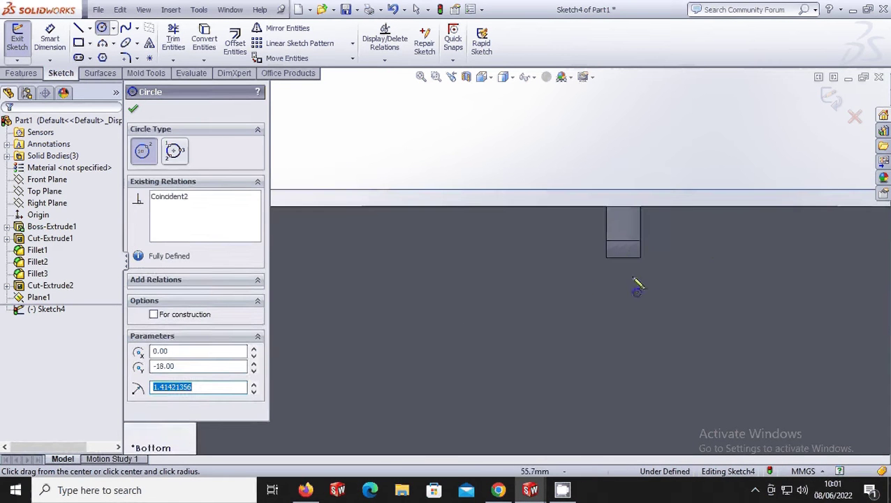
{"action": "left_click", "coordinate": [625, 241]}
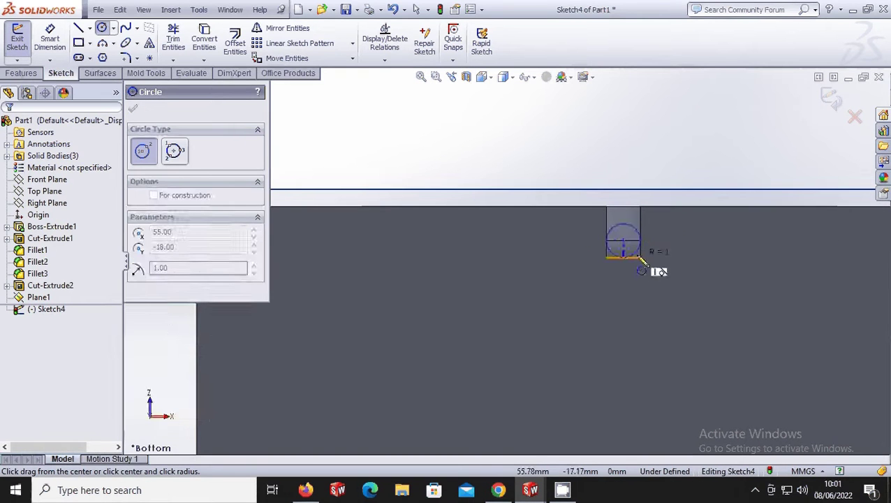
{"action": "left_click", "coordinate": [638, 256]}
{"action": "scroll", "coordinate": [505, 273], "scroll_direction": "up", "scroll_amount": 6}
{"action": "key", "text": "Escape"}
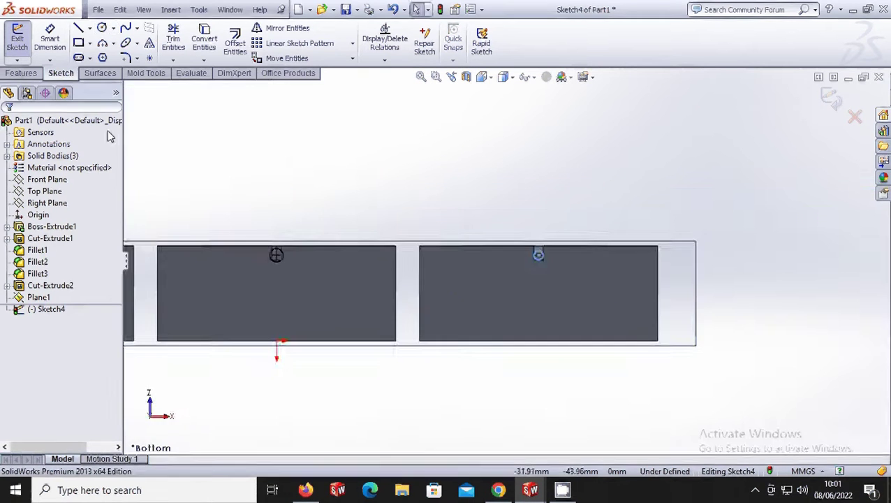
Step: Dimension the diameter of the circle in the heart block's channel and leave the dimension driving
{"action": "left_click", "coordinate": [50, 39]}
{"action": "scroll", "coordinate": [419, 315], "scroll_direction": "down", "scroll_amount": 5}
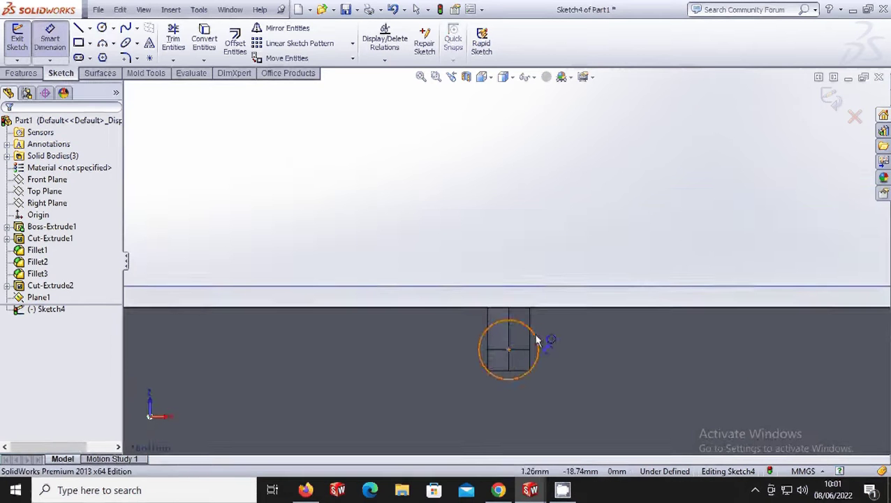
{"action": "left_click", "coordinate": [533, 333]}
{"action": "left_click", "coordinate": [559, 300]}
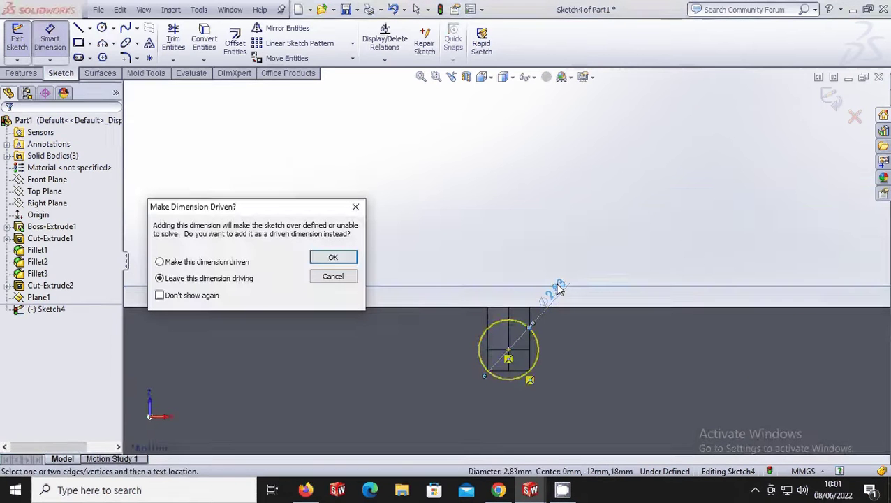
{"action": "left_click", "coordinate": [334, 258]}
{"action": "key", "text": "Escape"}
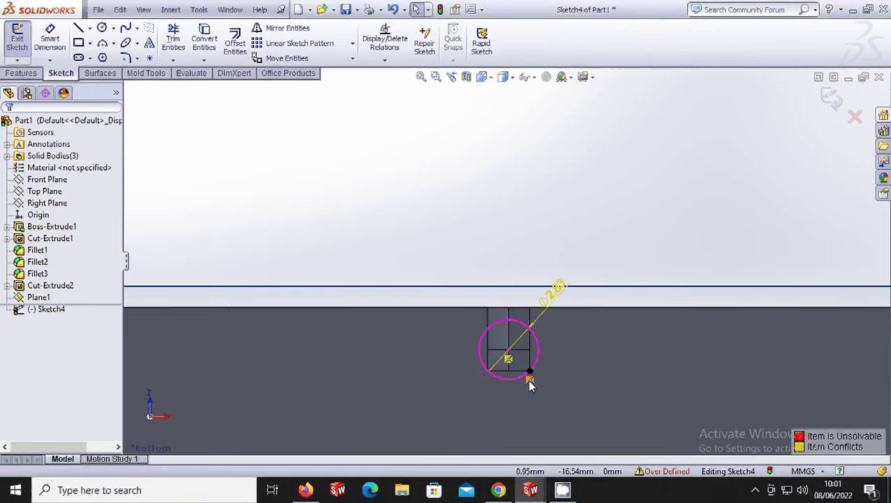
Step: Delete the conflicting coincident relation at the heart channel's floor corner and set that circle's diameter to 2 mm
{"action": "left_click", "coordinate": [529, 379]}
{"action": "key", "text": "Delete"}
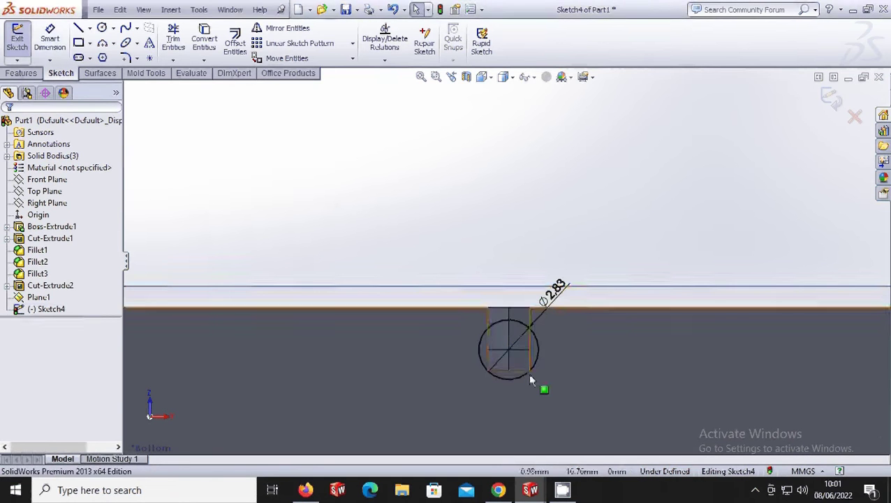
{"action": "double_click", "coordinate": [559, 297]}
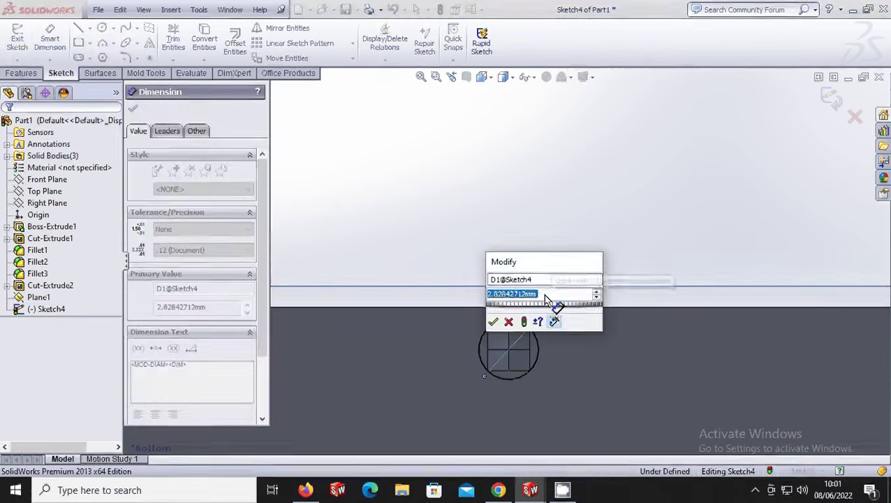
{"action": "type", "text": "2"}
{"action": "left_click", "coordinate": [493, 322]}
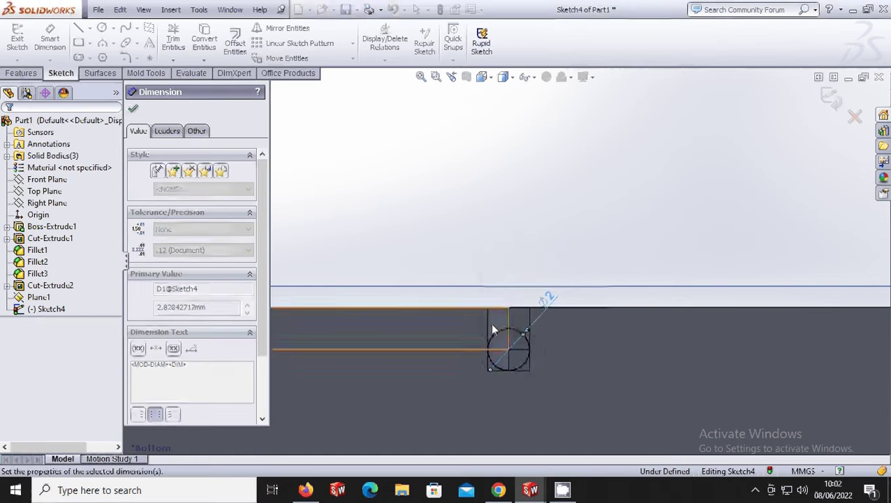
{"action": "scroll", "coordinate": [517, 362], "scroll_direction": "up", "scroll_amount": 7}
{"action": "key", "text": "Escape"}
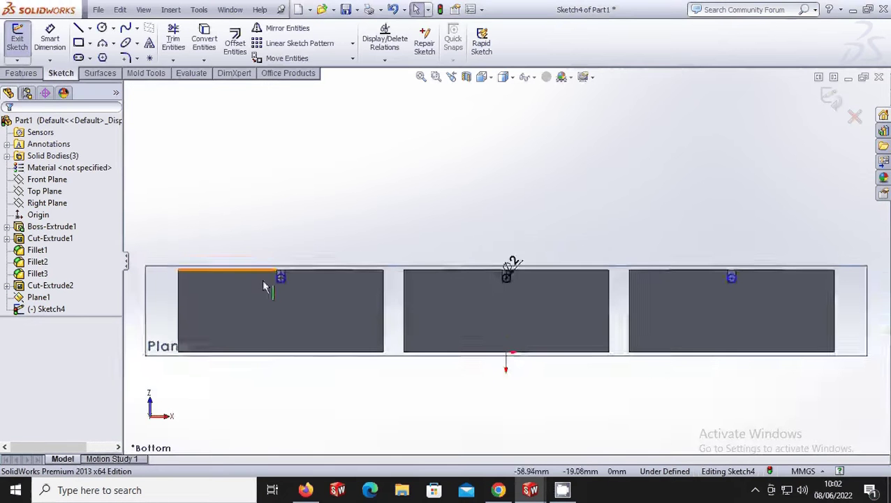
Step: Set up a 0.2 mm inward offset of the circle in the star block's channel, with bi-directional and chain selection off
{"action": "scroll", "coordinate": [262, 284], "scroll_direction": "up", "scroll_amount": 2}
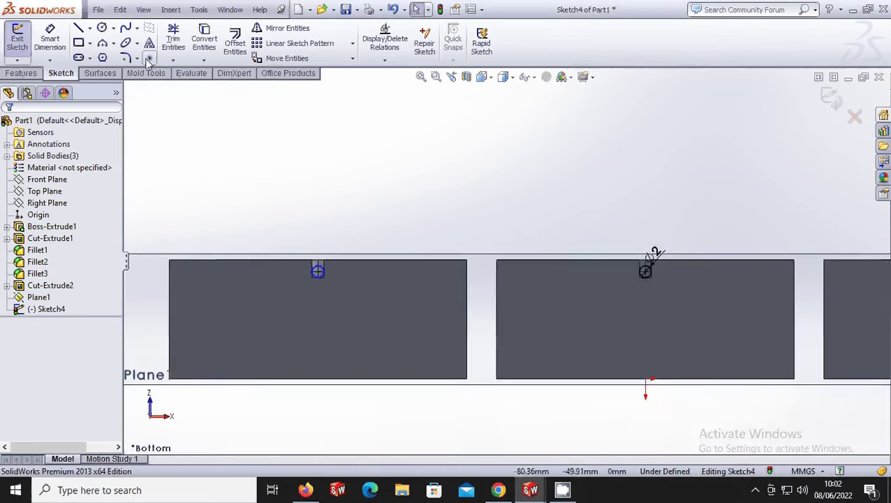
{"action": "left_click", "coordinate": [237, 49]}
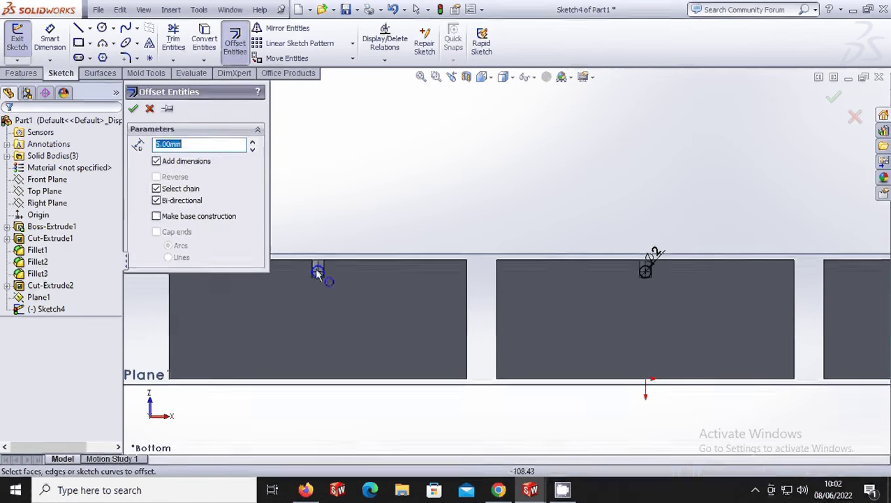
{"action": "scroll", "coordinate": [320, 271], "scroll_direction": "up", "scroll_amount": 2}
{"action": "type", "text": "0"}
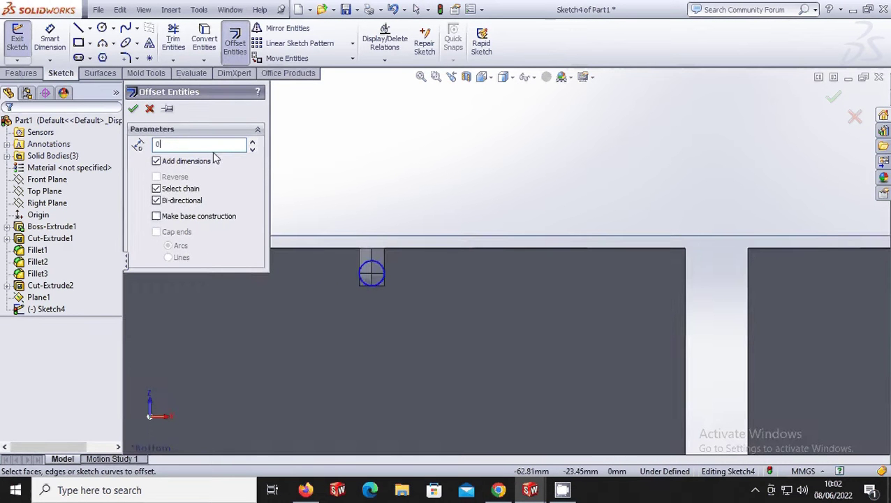
{"action": "type", "text": ".2"}
{"action": "left_click", "coordinate": [372, 272]}
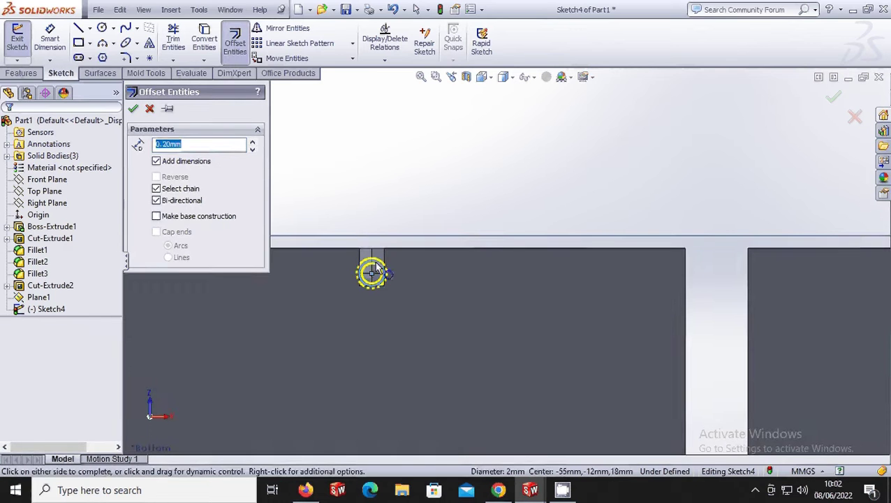
{"action": "left_click", "coordinate": [156, 201]}
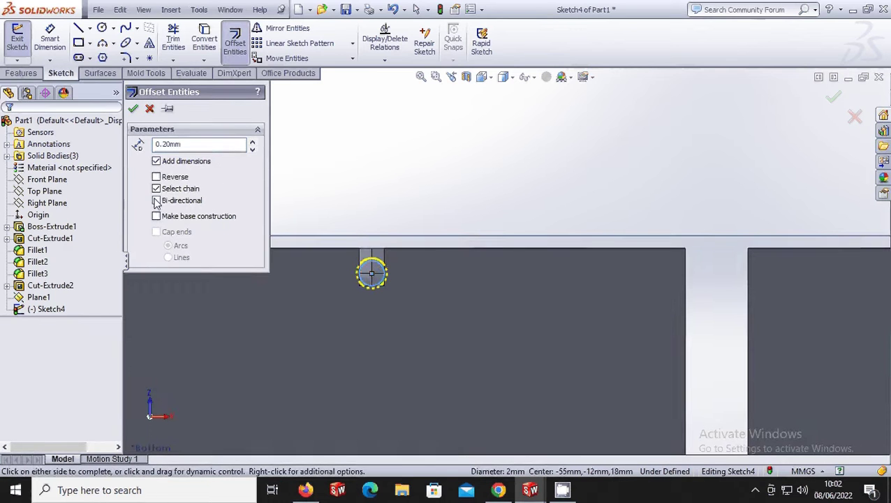
{"action": "left_click", "coordinate": [156, 189]}
{"action": "left_click", "coordinate": [157, 176]}
{"action": "scroll", "coordinate": [409, 304], "scroll_direction": "up", "scroll_amount": 3}
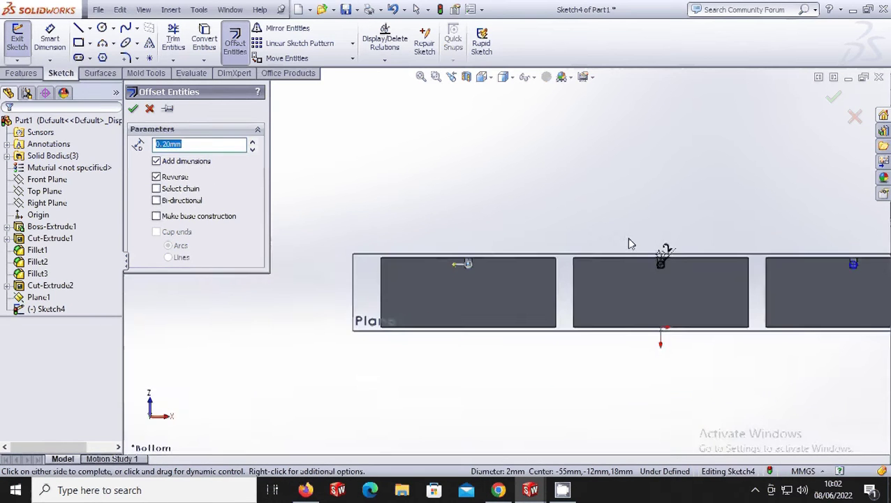
Step: Add the circles in the heart and crescent blocks' channels to the 0.2 mm inward offset and apply it
{"action": "scroll", "coordinate": [663, 312], "scroll_direction": "down", "scroll_amount": 5}
{"action": "left_click", "coordinate": [549, 264]}
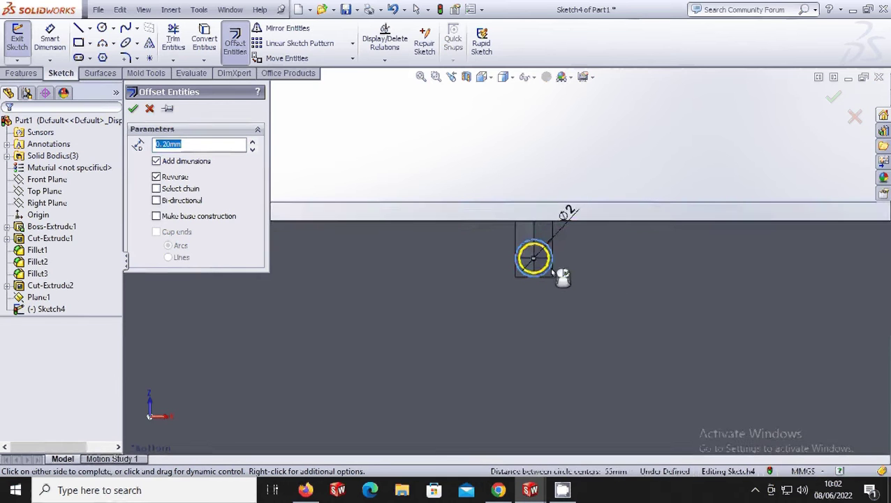
{"action": "scroll", "coordinate": [660, 332], "scroll_direction": "up", "scroll_amount": 5}
{"action": "scroll", "coordinate": [517, 259], "scroll_direction": "down", "scroll_amount": 8}
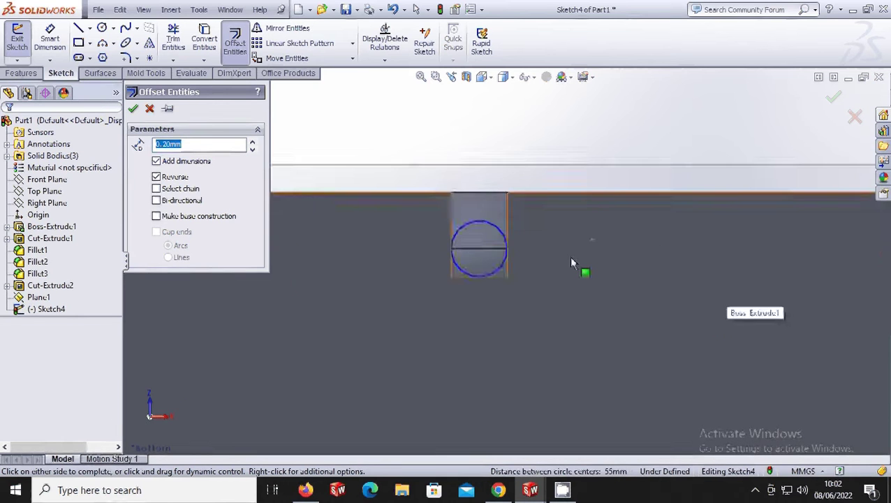
{"action": "left_click", "coordinate": [480, 277]}
{"action": "scroll", "coordinate": [501, 304], "scroll_direction": "up", "scroll_amount": 5}
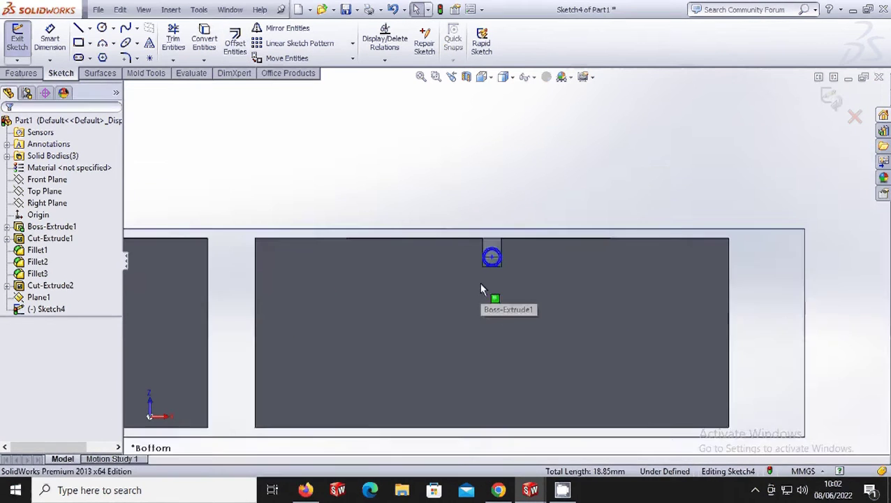
Step: Extrude the three ring profiles as a boss with a blind depth of 65 mm in the reversed direction, out through the channels
{"action": "middle_click_drag", "start_coordinate": [479, 283], "coordinate": [629, 218]}
{"action": "scroll", "coordinate": [476, 288], "scroll_direction": "up", "scroll_amount": 7}
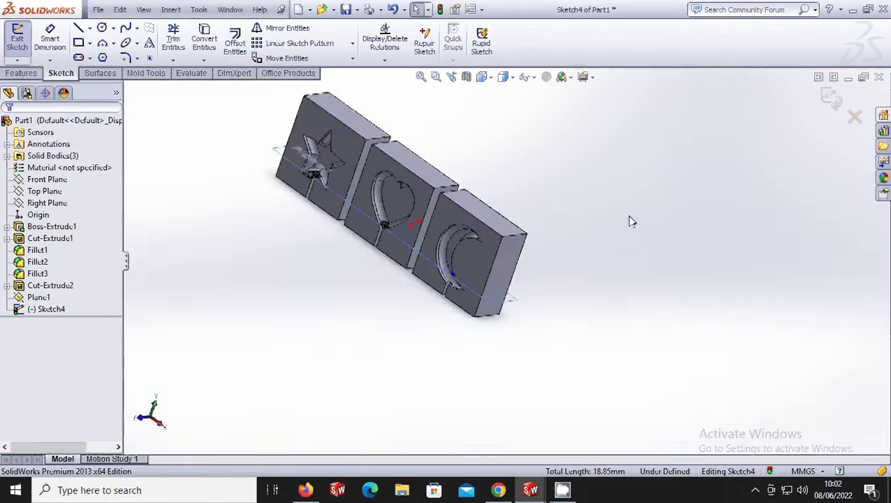
{"action": "scroll", "coordinate": [313, 225], "scroll_direction": "down", "scroll_amount": 4}
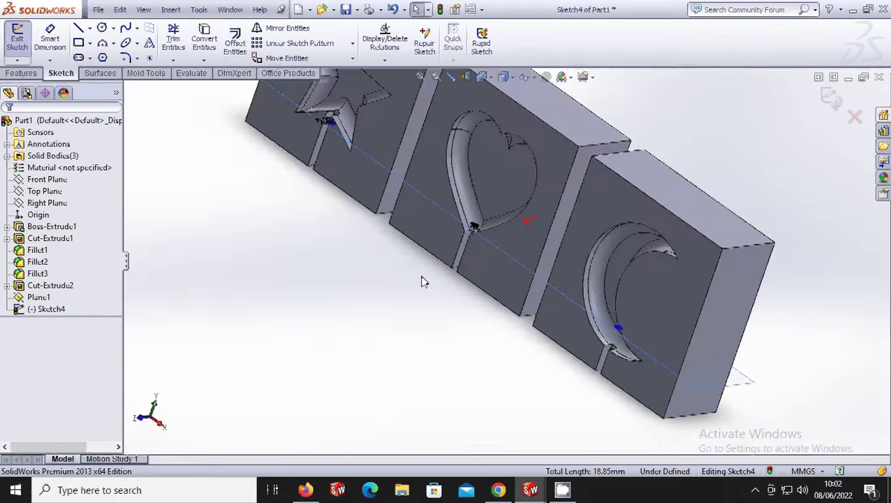
{"action": "middle_click_drag", "start_coordinate": [422, 281], "coordinate": [451, 321]}
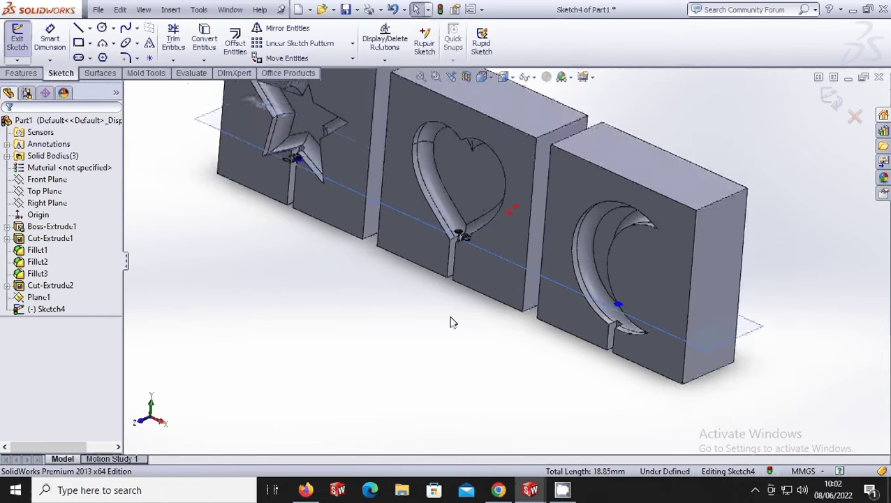
{"action": "left_click", "coordinate": [21, 72]}
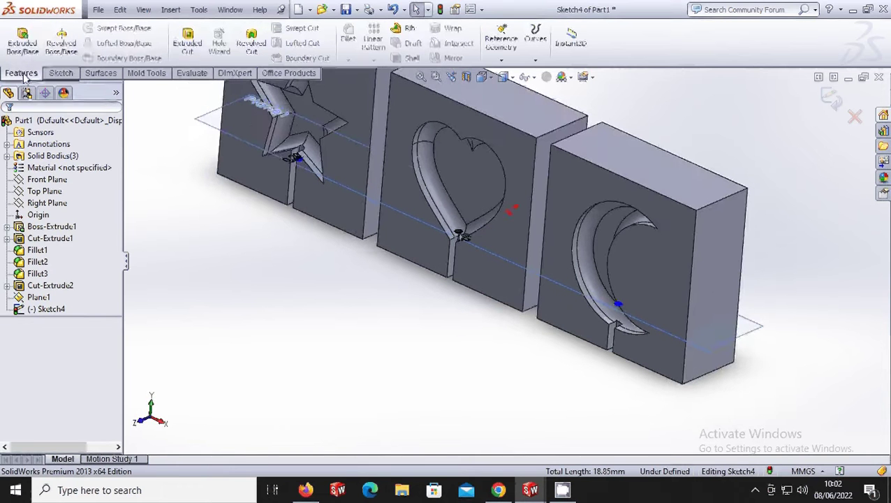
{"action": "left_click", "coordinate": [22, 42]}
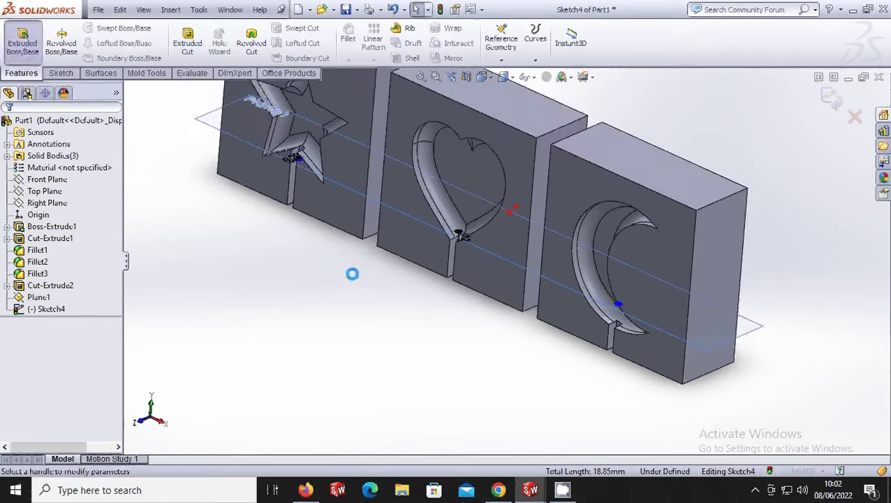
{"action": "left_click", "coordinate": [138, 184]}
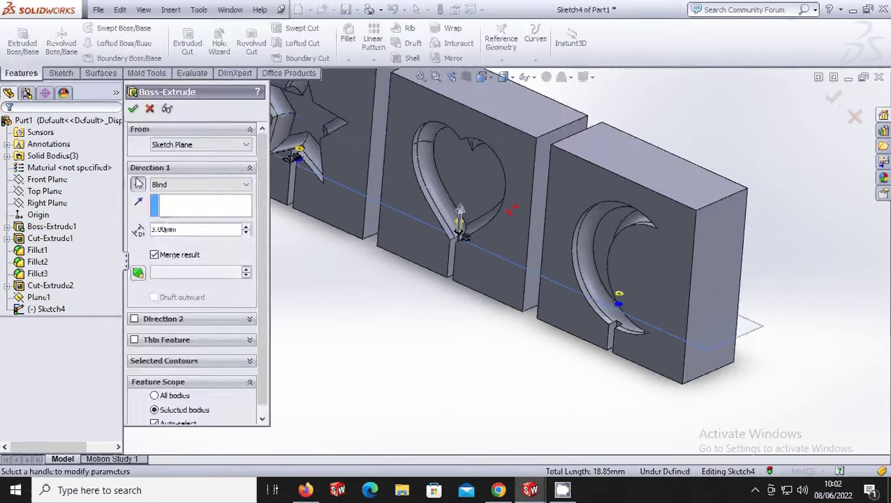
{"action": "left_click", "coordinate": [139, 183]}
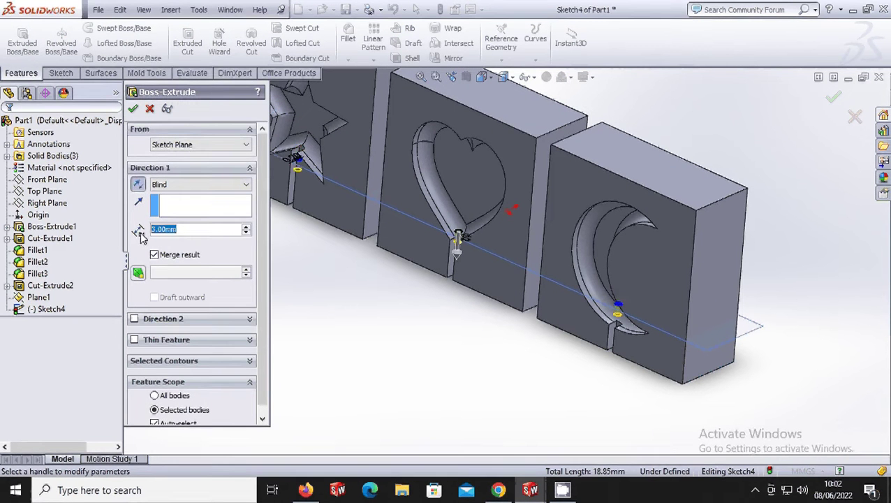
{"action": "type", "text": "65"}
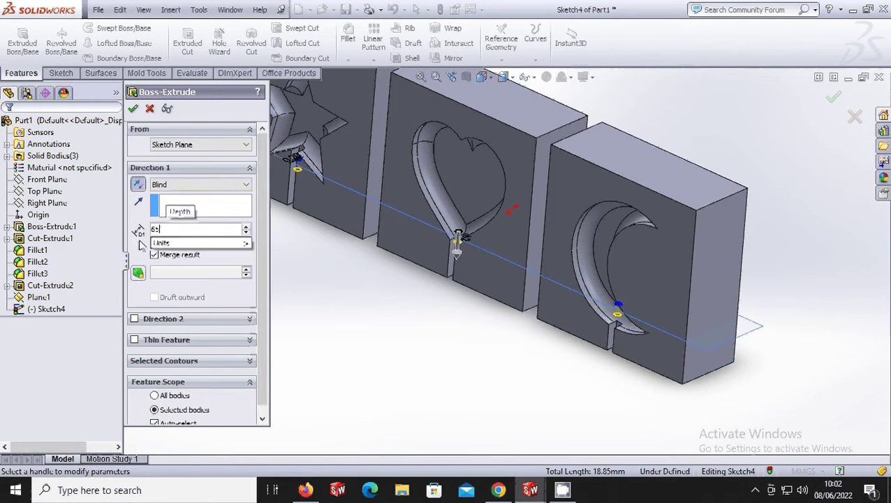
{"action": "left_click", "coordinate": [396, 330]}
{"action": "scroll", "coordinate": [432, 345], "scroll_direction": "up", "scroll_amount": 4}
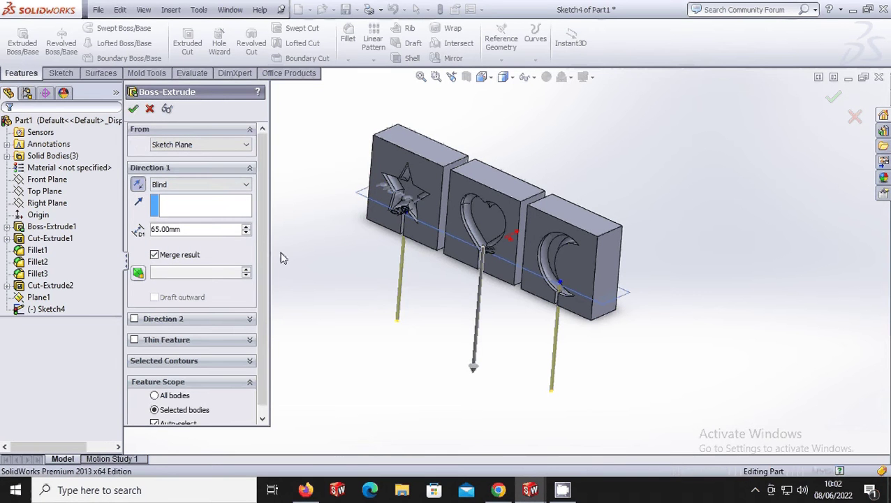
{"action": "left_click", "coordinate": [132, 108]}
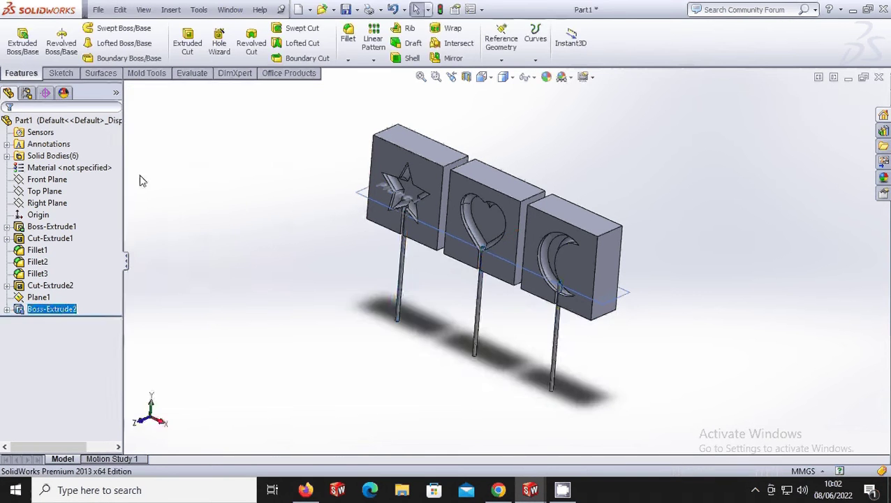
Step: Edit the tube extrusion so that it is accepted with Merge result turned off
{"action": "right_click", "coordinate": [72, 306]}
{"action": "left_click", "coordinate": [79, 255]}
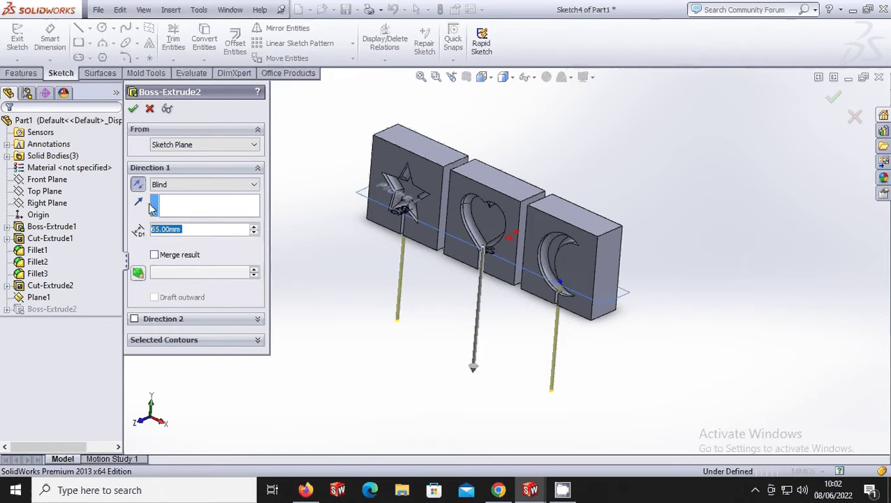
{"action": "left_click", "coordinate": [133, 110]}
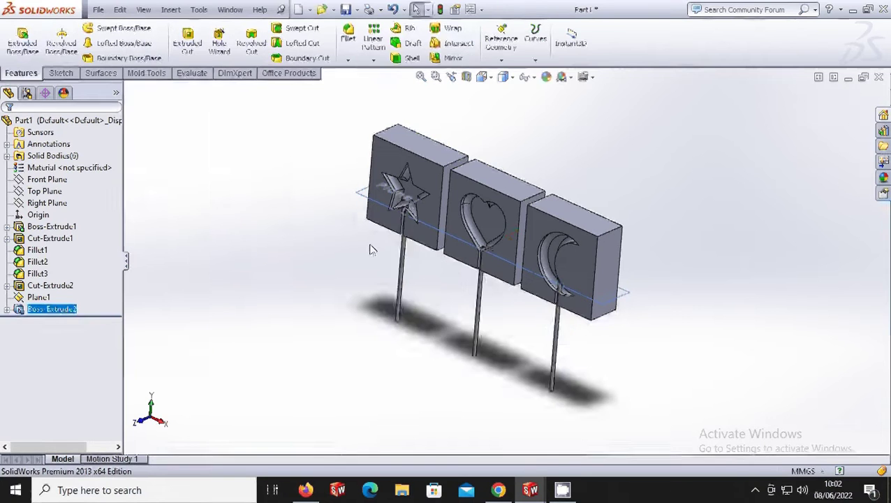
Step: Inspect the tube ends at the heart and star pockets and hide the offset sketch plane
{"action": "scroll", "coordinate": [493, 213], "scroll_direction": "down", "scroll_amount": 10}
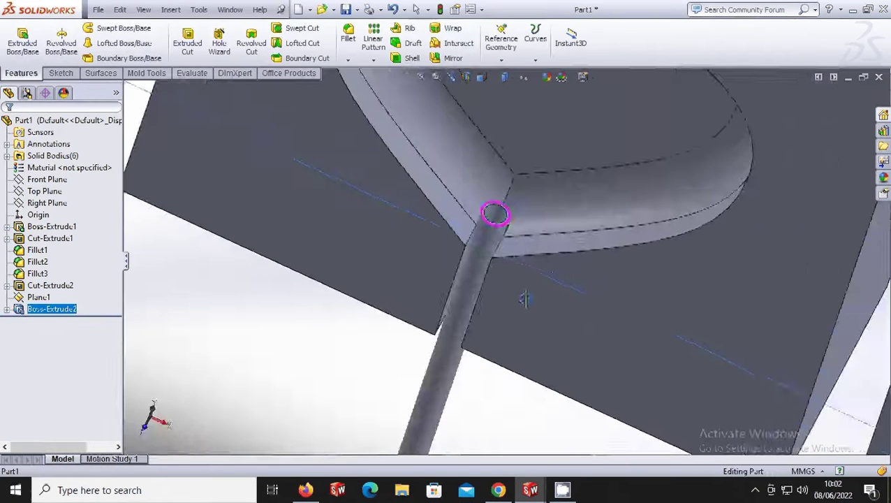
{"action": "scroll", "coordinate": [520, 274], "scroll_direction": "up", "scroll_amount": 10}
{"action": "scroll", "coordinate": [419, 231], "scroll_direction": "down", "scroll_amount": 10}
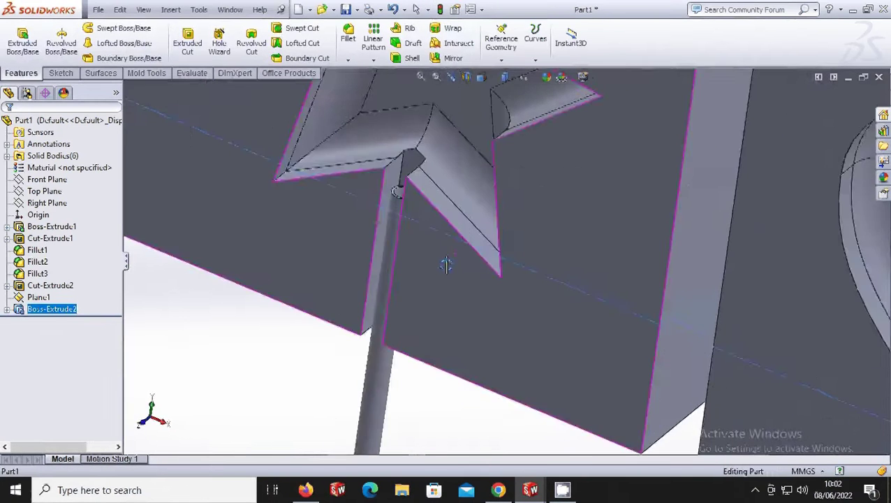
{"action": "scroll", "coordinate": [446, 265], "scroll_direction": "up", "scroll_amount": 3}
{"action": "right_click", "coordinate": [261, 144]}
{"action": "left_click", "coordinate": [301, 123]}
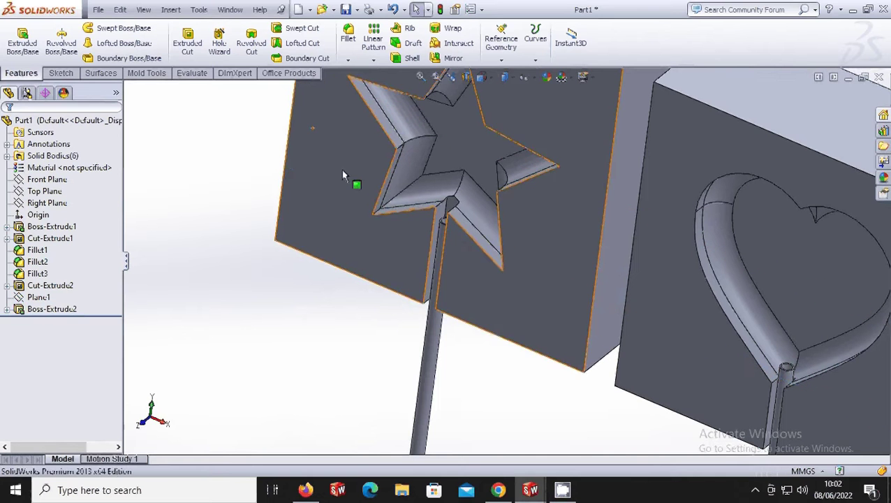
{"action": "right_click", "coordinate": [434, 334]}
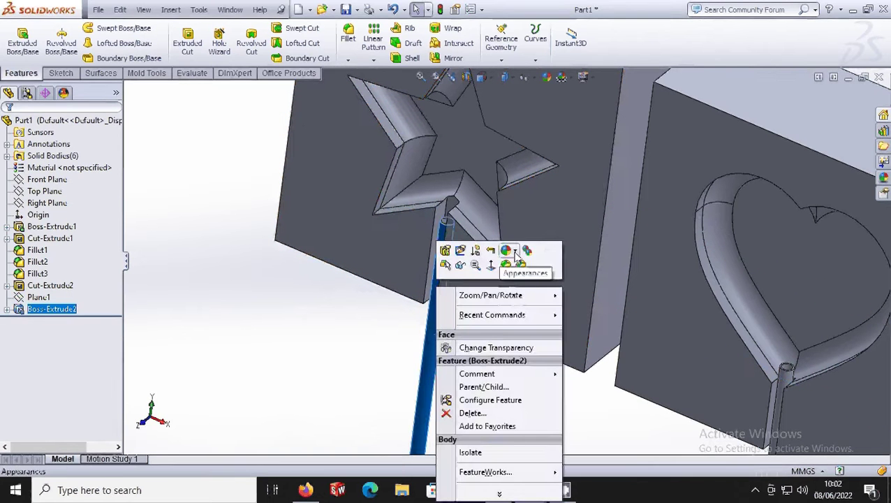
{"action": "left_click", "coordinate": [518, 257]}
{"action": "left_click", "coordinate": [535, 285]}
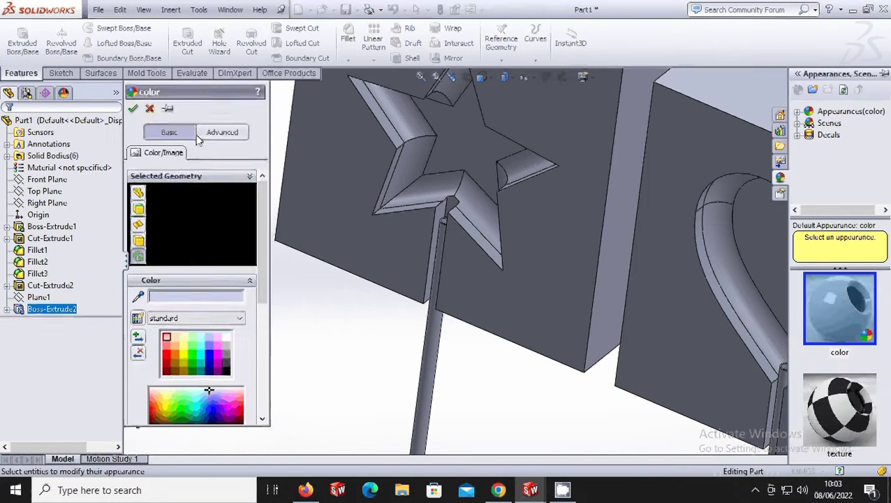
{"action": "left_click", "coordinate": [149, 108]}
Step: Apply a blue colour to the three tube bodies in the star, heart and crescent blocks
{"action": "right_click", "coordinate": [440, 334]}
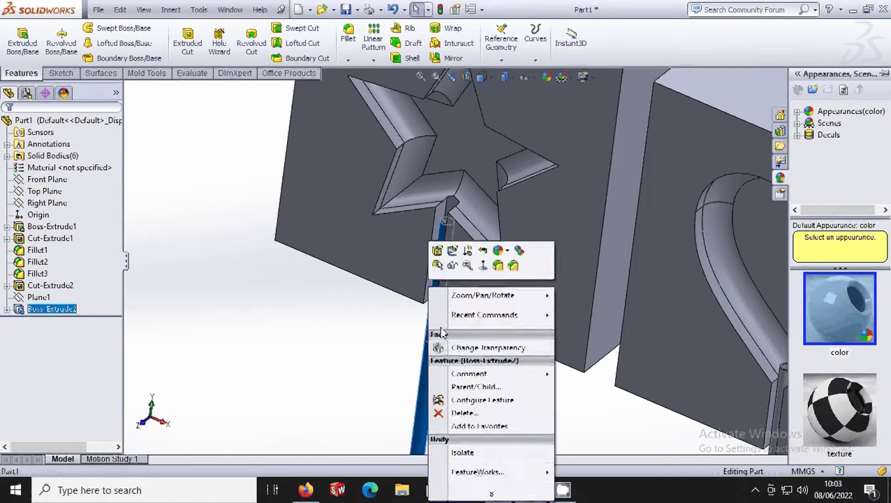
{"action": "left_click", "coordinate": [503, 251]}
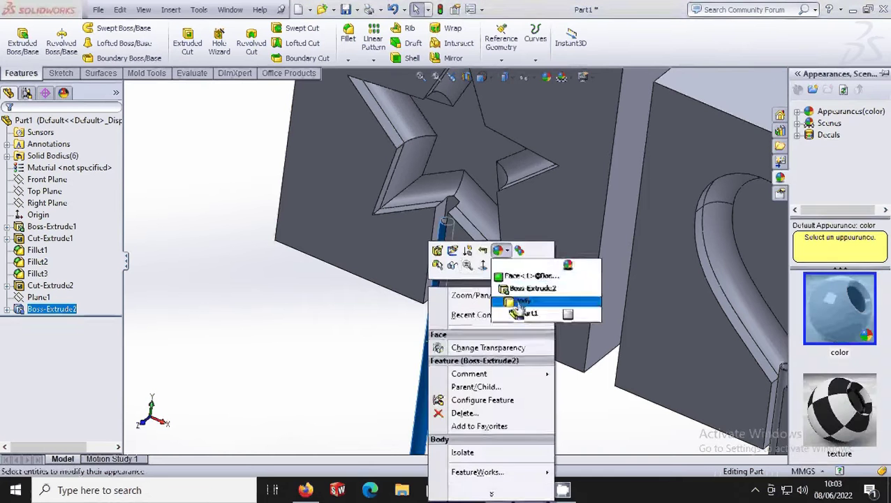
{"action": "left_click", "coordinate": [520, 303]}
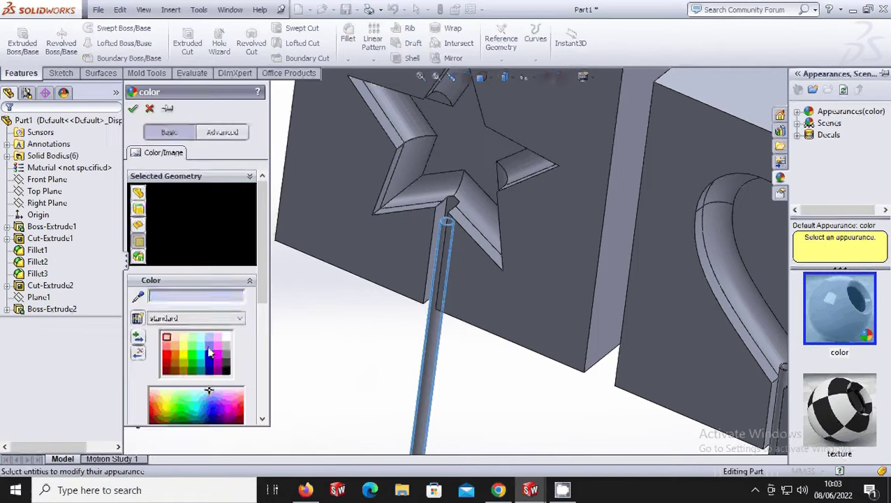
{"action": "left_click", "coordinate": [210, 353]}
{"action": "scroll", "coordinate": [615, 391], "scroll_direction": "up", "scroll_amount": 5}
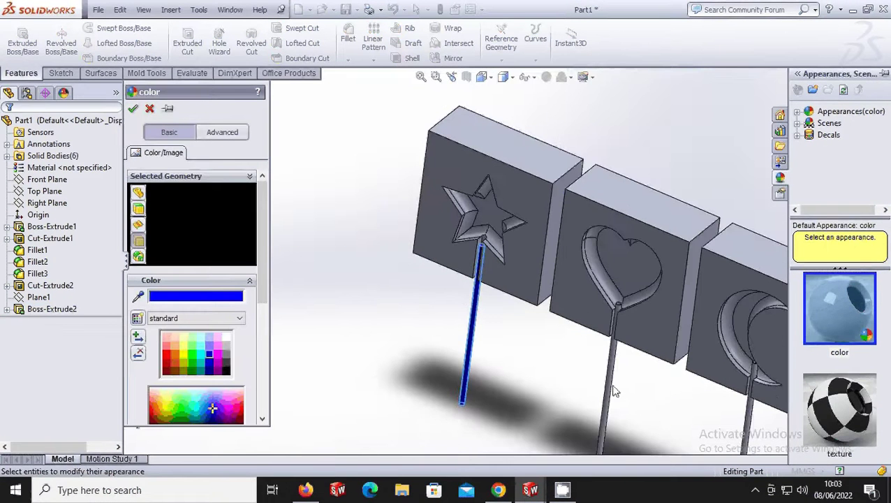
{"action": "scroll", "coordinate": [601, 380], "scroll_direction": "up", "scroll_amount": 3}
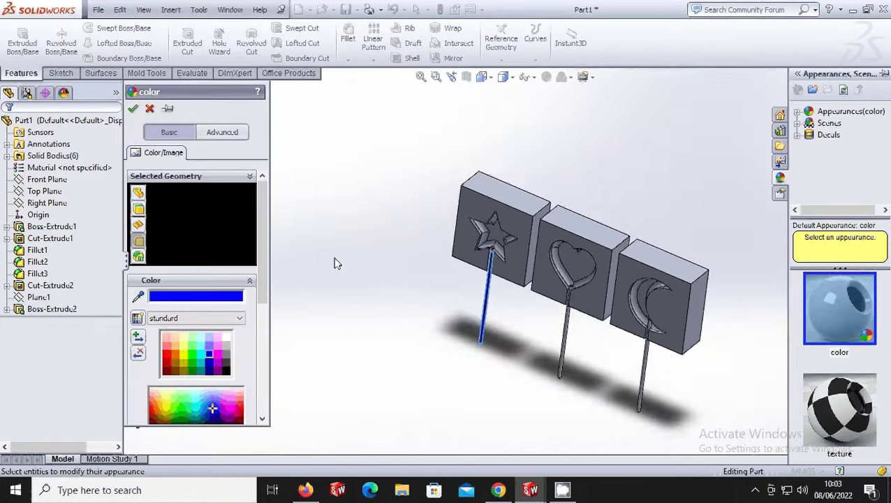
{"action": "left_click", "coordinate": [567, 346]}
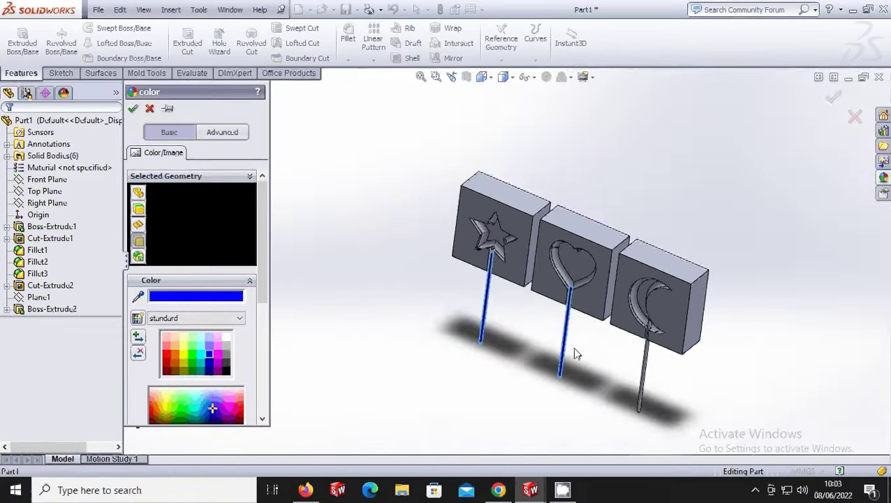
{"action": "scroll", "coordinate": [601, 350], "scroll_direction": "down", "scroll_amount": 3}
{"action": "left_click", "coordinate": [632, 344]}
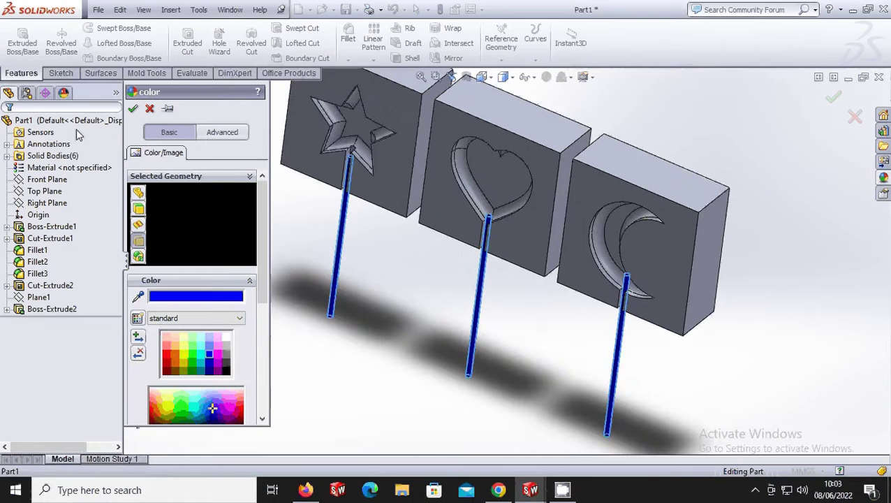
{"action": "key", "text": "Return"}
Step: Inspect the coloured tubes and how they sit in the channels of the three blocks
{"action": "scroll", "coordinate": [514, 231], "scroll_direction": "down", "scroll_amount": 4}
{"action": "mouse_move", "coordinate": [492, 255]}
{"action": "middle_mouse_down"}
{"action": "mouse_move", "coordinate": [514, 253]}
{"action": "mouse_move", "coordinate": [507, 304]}
{"action": "mouse_move", "coordinate": [462, 260]}
{"action": "mouse_move", "coordinate": [493, 244]}
{"action": "middle_mouse_up"}
{"action": "scroll", "coordinate": [462, 260], "scroll_direction": "up", "scroll_amount": 3}
{"action": "scroll", "coordinate": [462, 261], "scroll_direction": "down", "scroll_amount": 5}
{"action": "scroll", "coordinate": [477, 228], "scroll_direction": "up", "scroll_amount": 2}
{"action": "scroll", "coordinate": [472, 253], "scroll_direction": "up", "scroll_amount": 3}
{"action": "scroll", "coordinate": [493, 240], "scroll_direction": "down", "scroll_amount": 1}
{"action": "scroll", "coordinate": [490, 235], "scroll_direction": "up", "scroll_amount": 1}
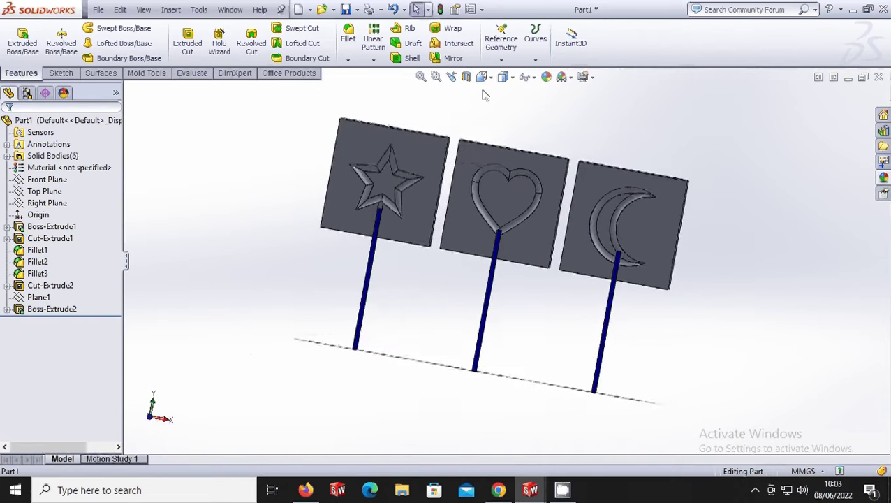
Step: Orient the model to the Front view and start a sketch on the star block's front face
{"action": "left_click", "coordinate": [488, 77]}
{"action": "left_click", "coordinate": [482, 77]}
{"action": "left_click", "coordinate": [501, 145]}
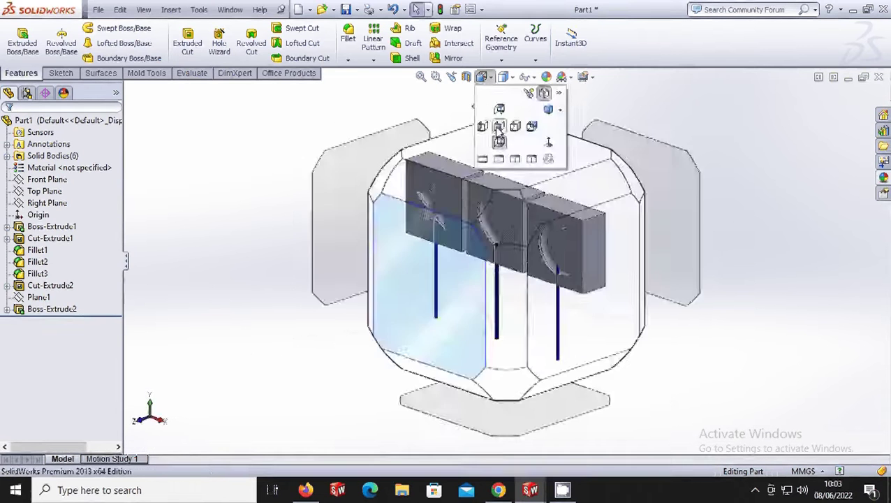
{"action": "left_click", "coordinate": [497, 127]}
{"action": "left_click", "coordinate": [387, 148]}
{"action": "right_click", "coordinate": [386, 153]}
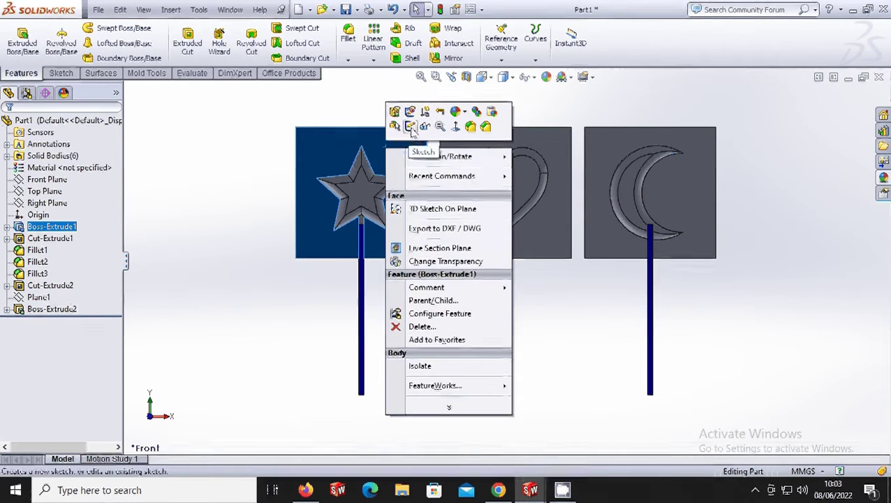
{"action": "left_click", "coordinate": [408, 124]}
Step: Draw a 50 × 50 mm corner rectangle over the outline of each of the three blocks
{"action": "left_click", "coordinate": [79, 42]}
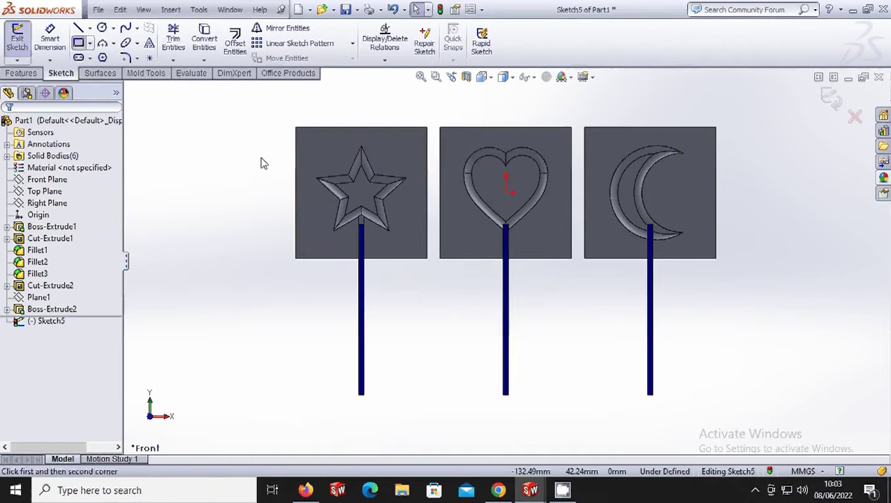
{"action": "left_click", "coordinate": [296, 128]}
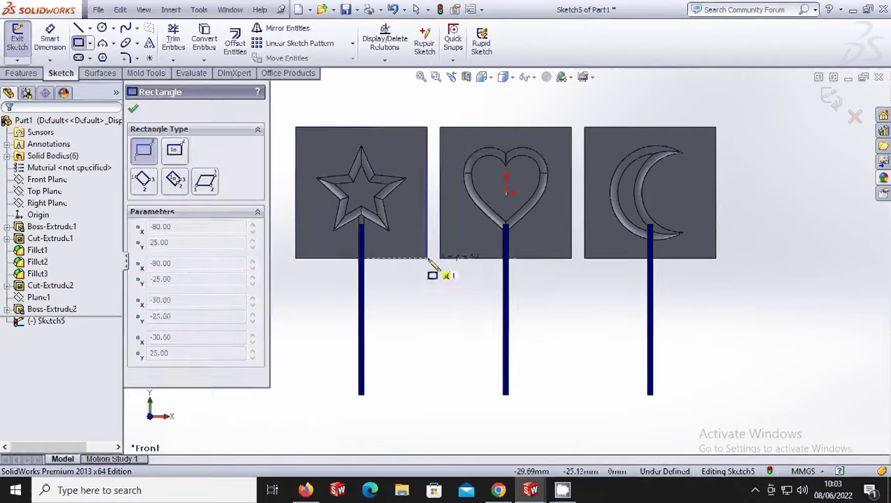
{"action": "left_click", "coordinate": [427, 258]}
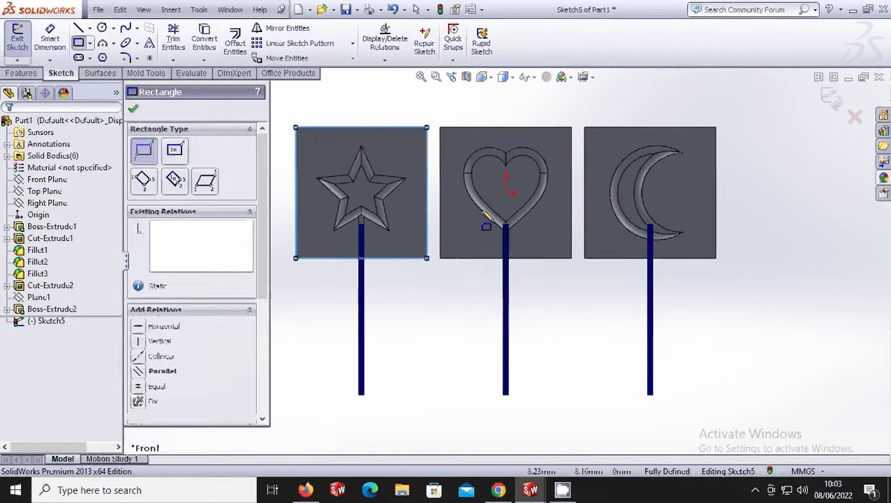
{"action": "left_click", "coordinate": [440, 128]}
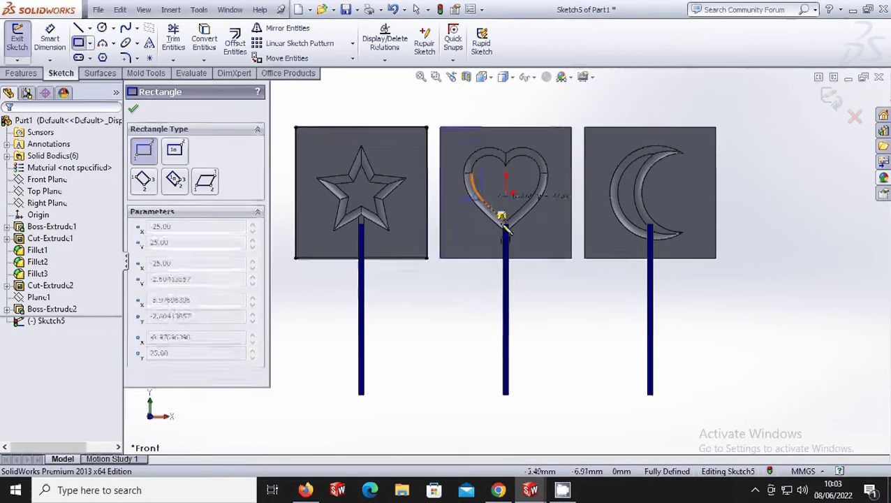
{"action": "left_click", "coordinate": [572, 258]}
{"action": "left_click", "coordinate": [585, 128]}
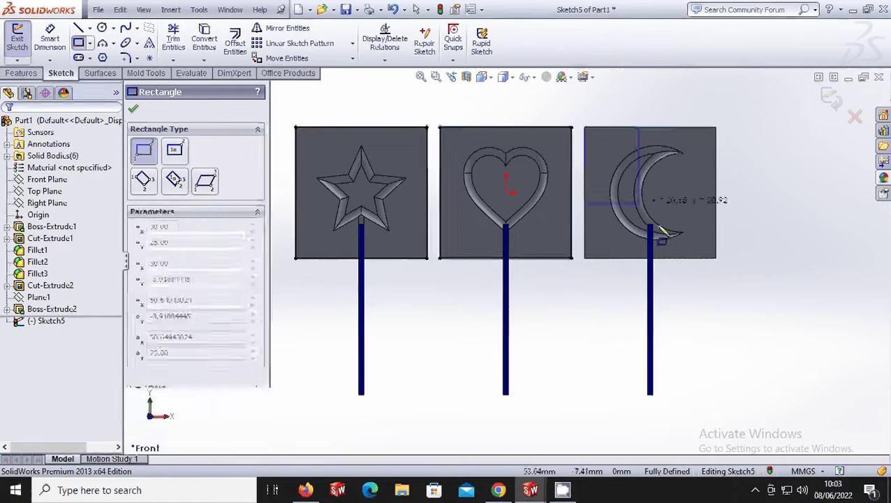
{"action": "left_click", "coordinate": [717, 258]}
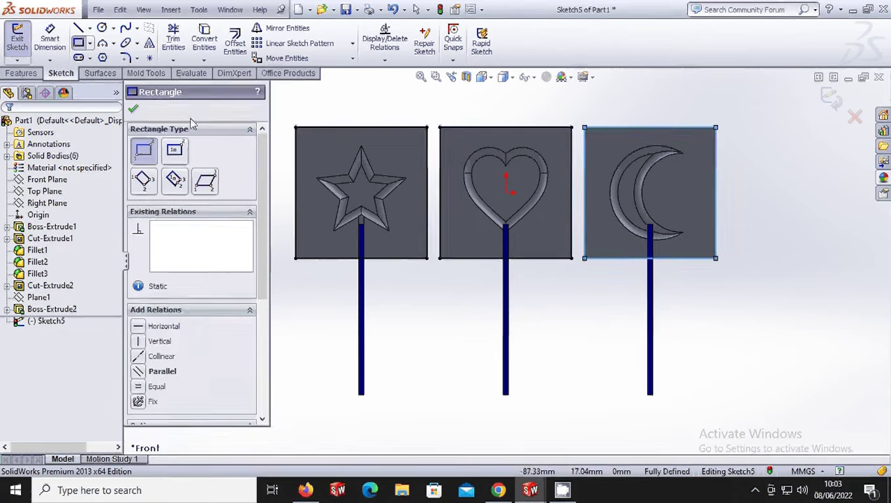
{"action": "left_click", "coordinate": [131, 109]}
Step: Extrude the three square profiles as a boss outward from the blocks' front faces
{"action": "left_click", "coordinate": [21, 73]}
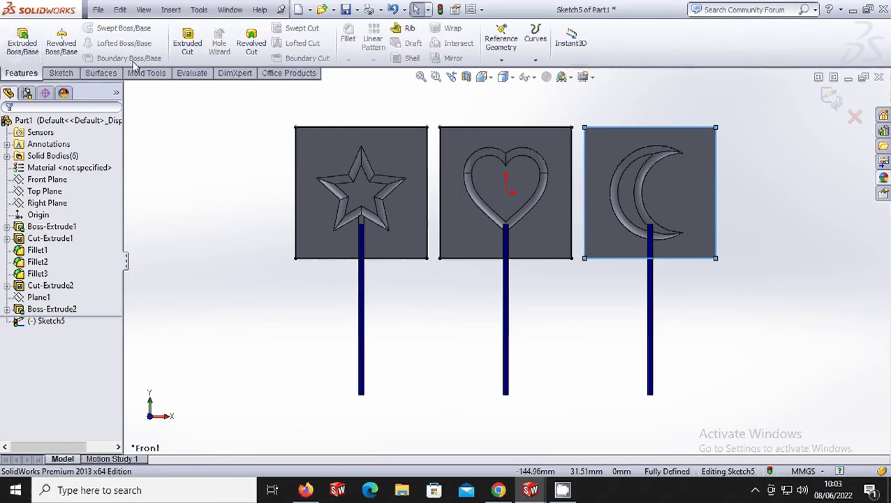
{"action": "left_click", "coordinate": [22, 42]}
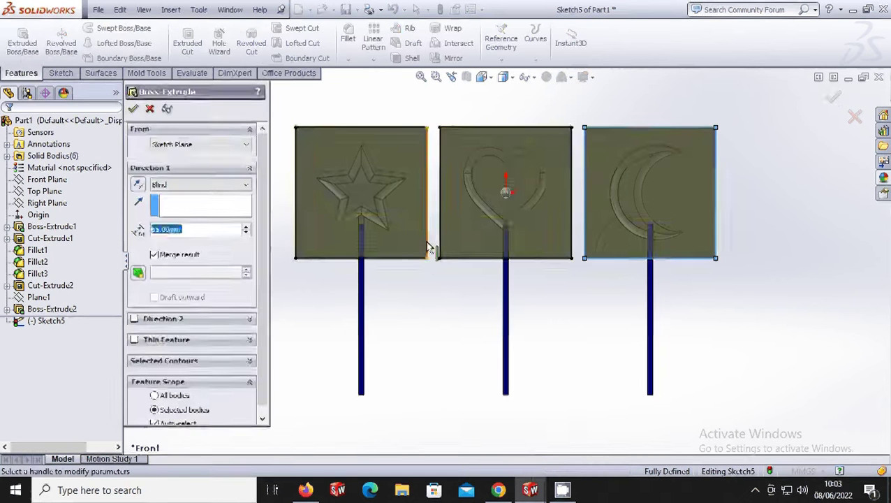
{"action": "middle_click_drag", "start_coordinate": [427, 245], "coordinate": [419, 198]}
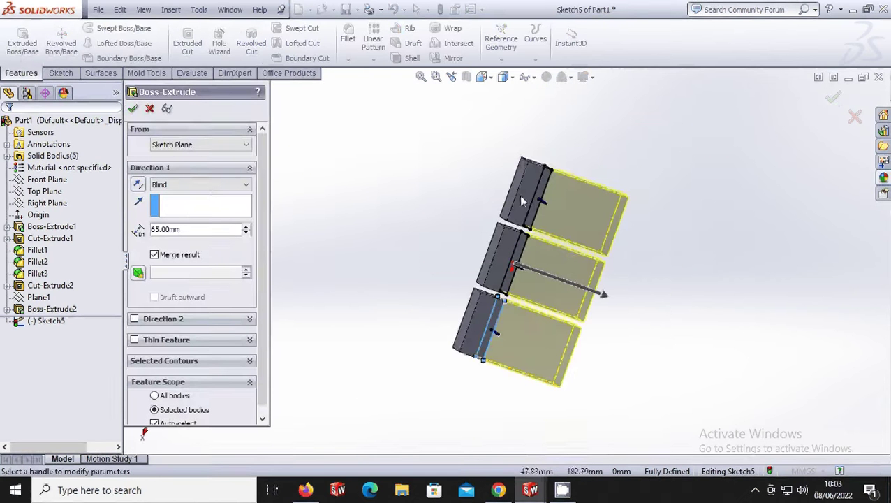